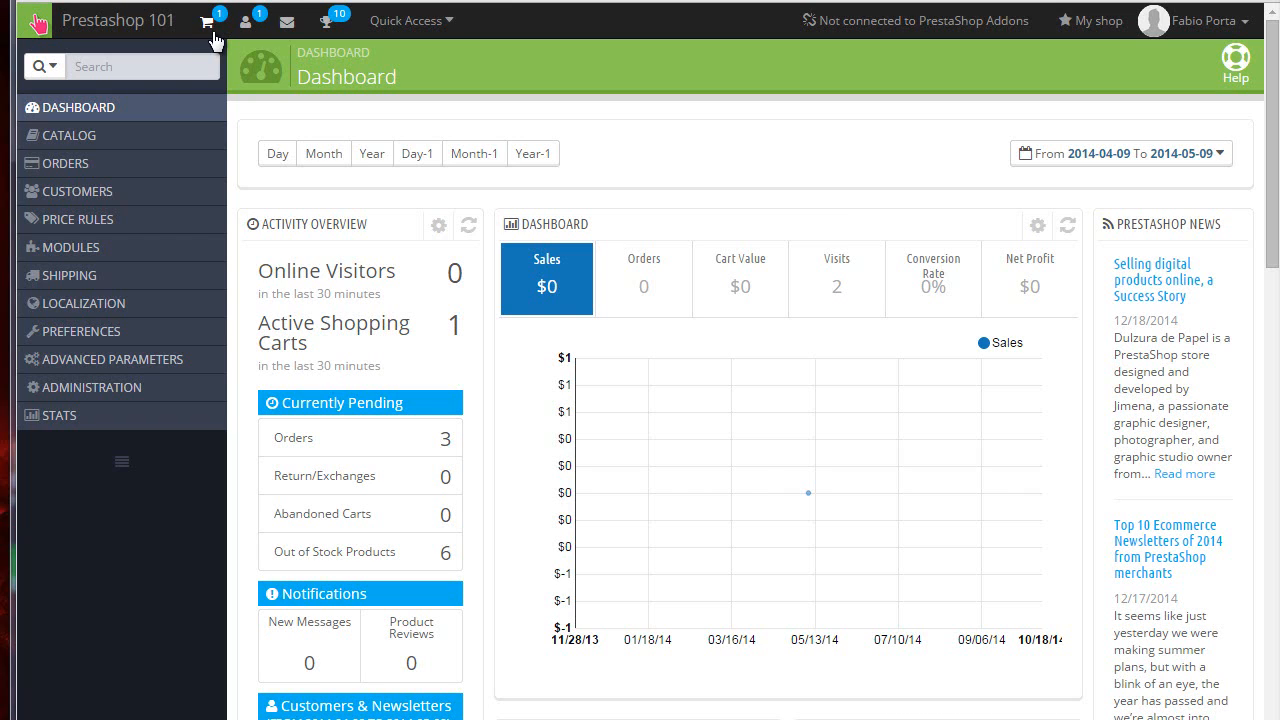
# Step: Open the latest order from the new-orders notification and review its summary header
pyautogui.click(212, 36)
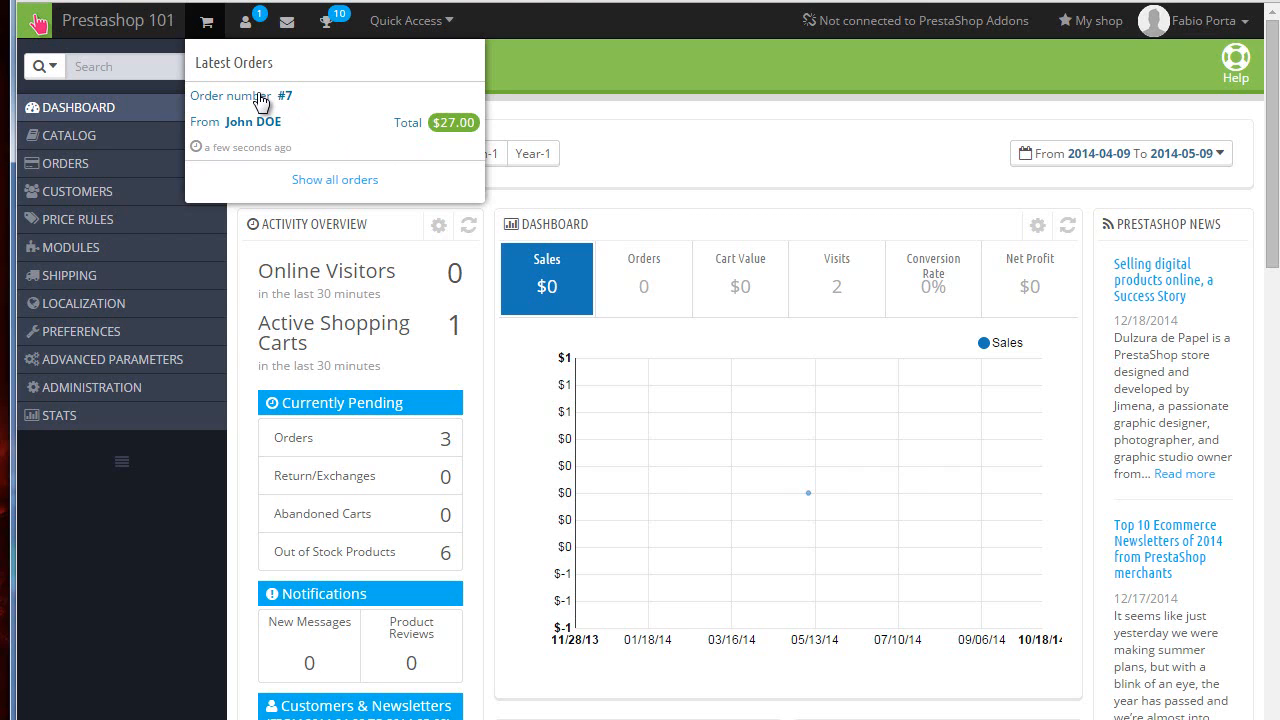
pyautogui.click(259, 97)
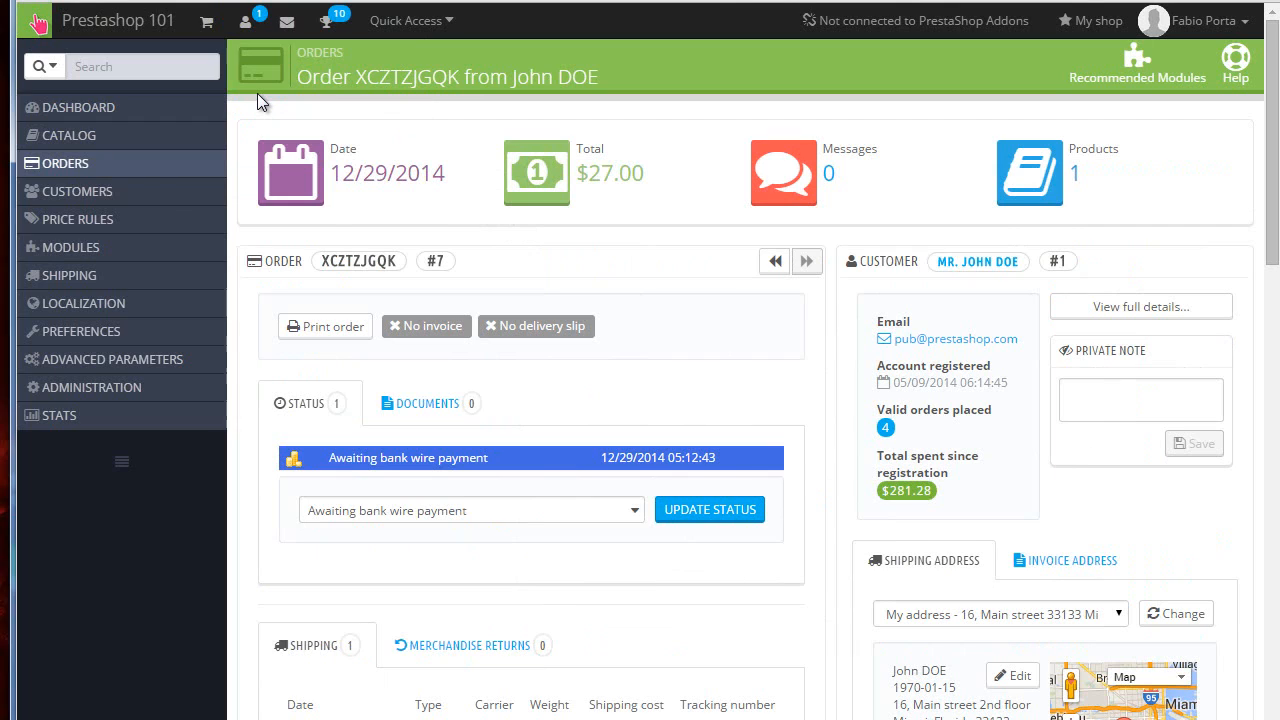
pyautogui.moveTo(356, 77); pyautogui.dragTo(542, 84)
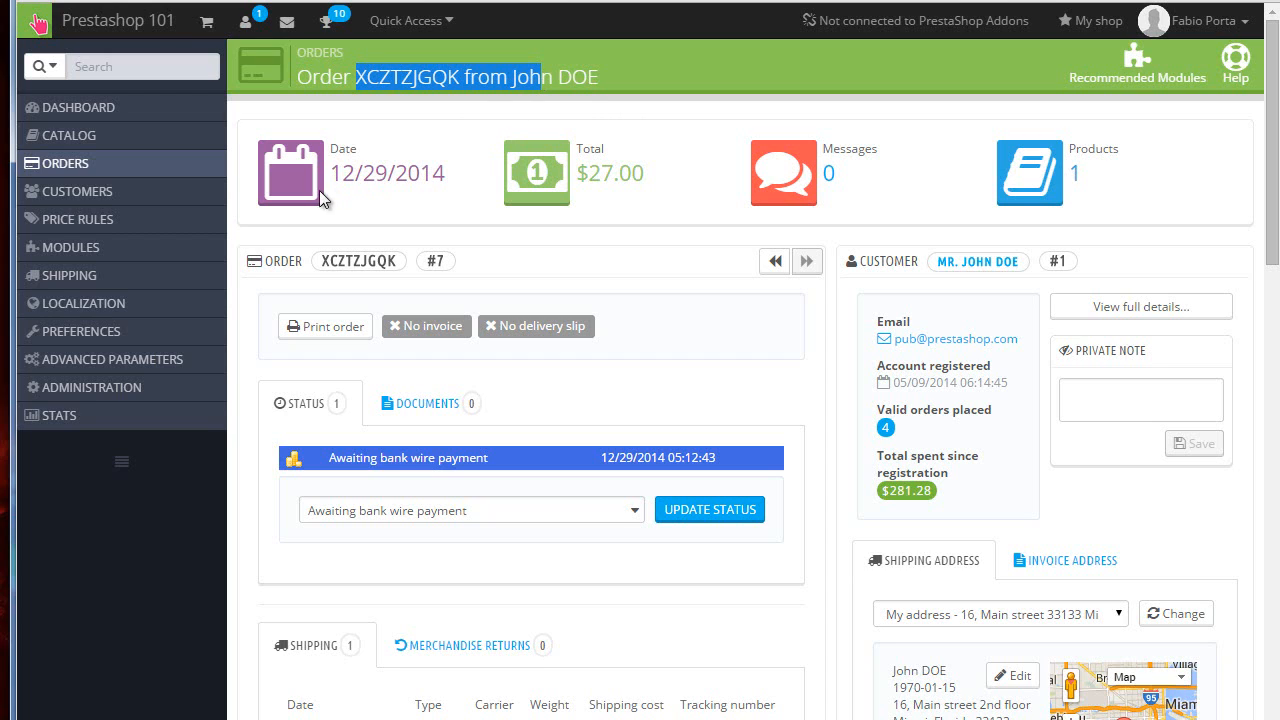
pyautogui.click(444, 201)
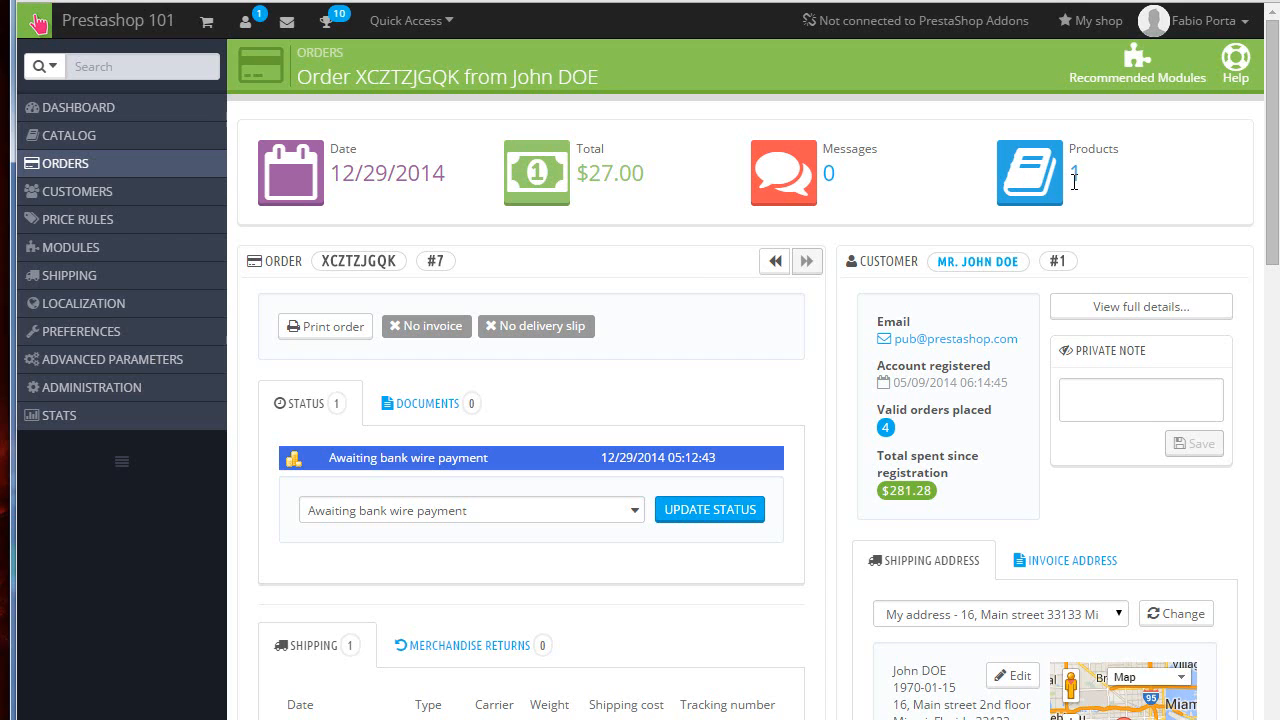
pyautogui.click(1074, 182)
pyautogui.scroll(15, 1052, 260)
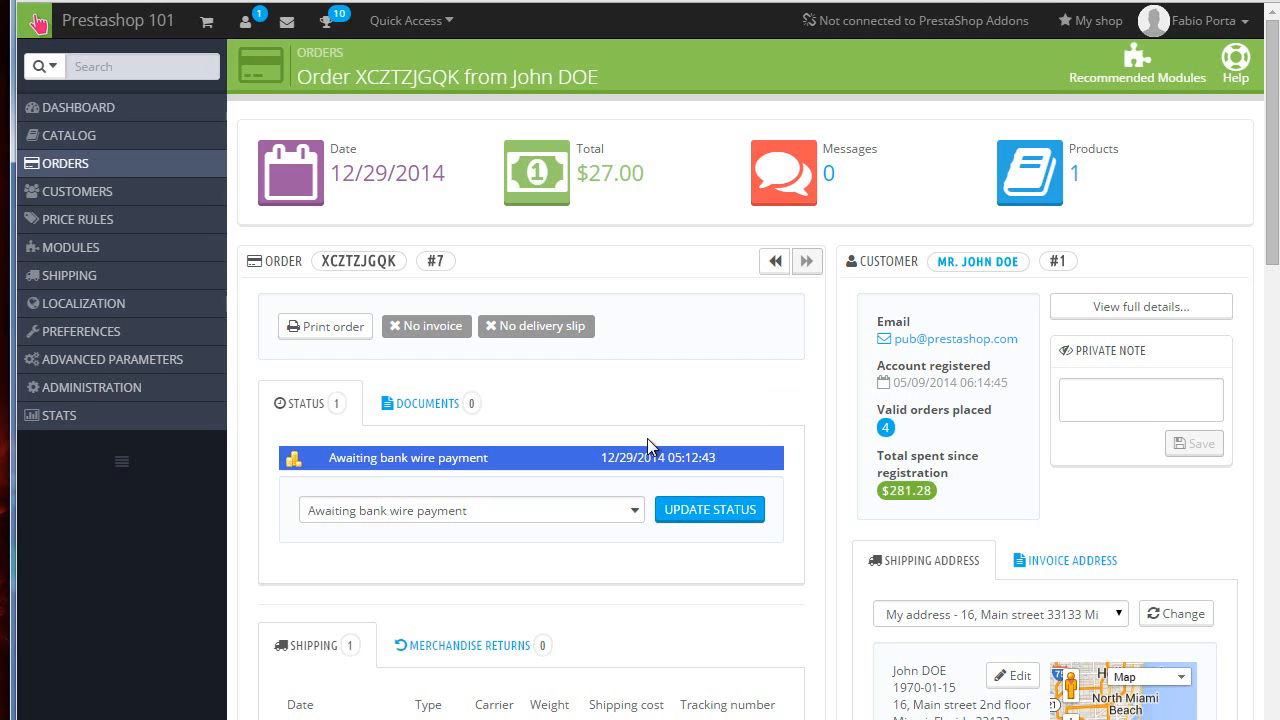
pyautogui.scroll(-1, 647, 438)
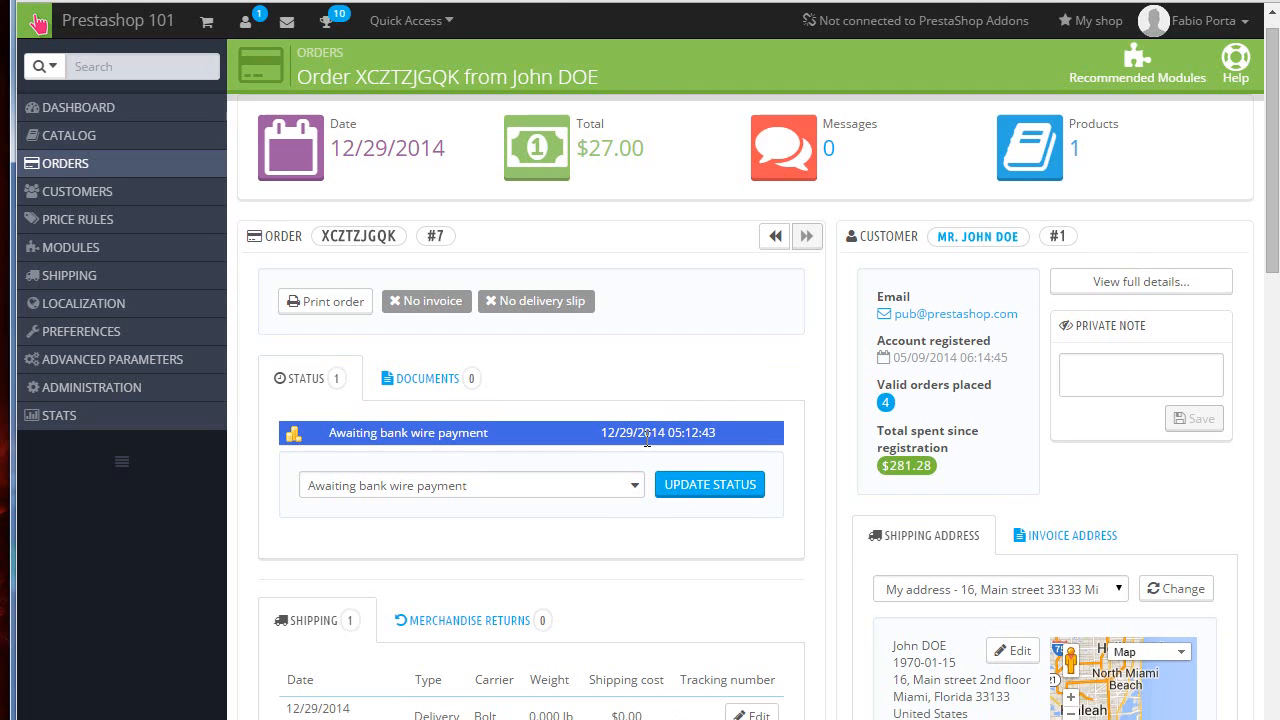
# Step: Change the order status to Payment accepted and apply the update
pyautogui.click(594, 487)
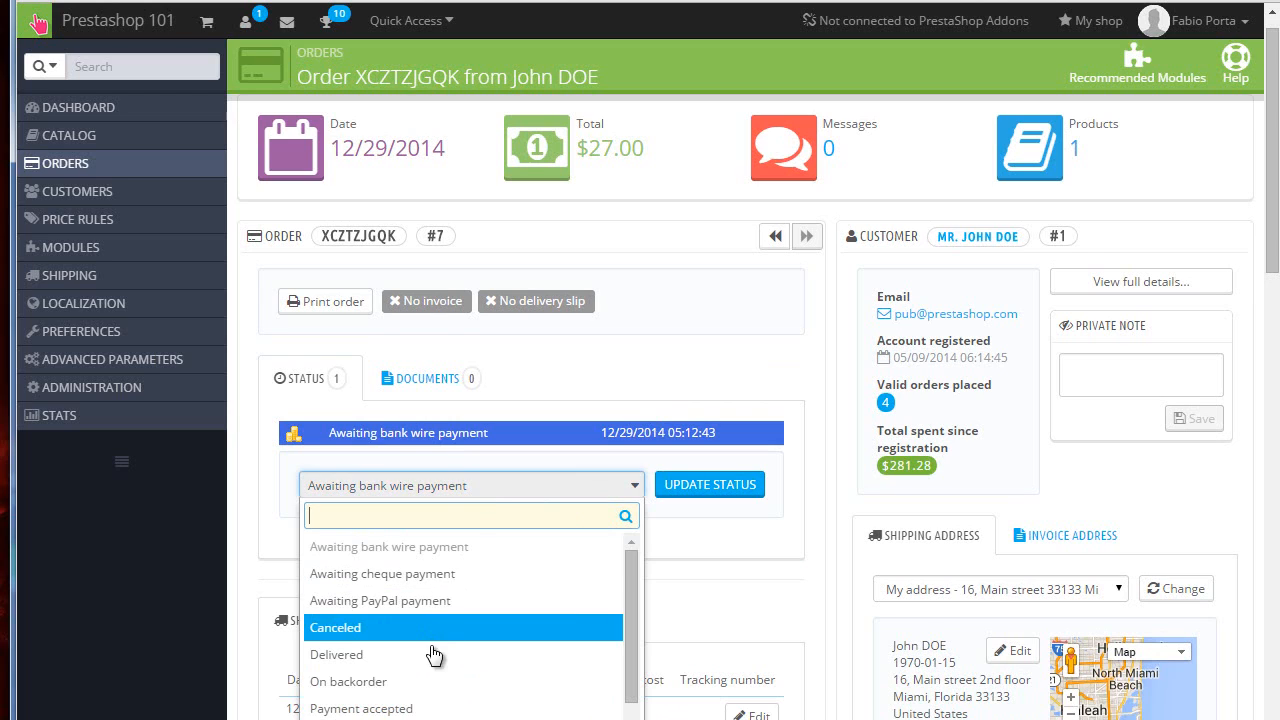
pyautogui.click(423, 708)
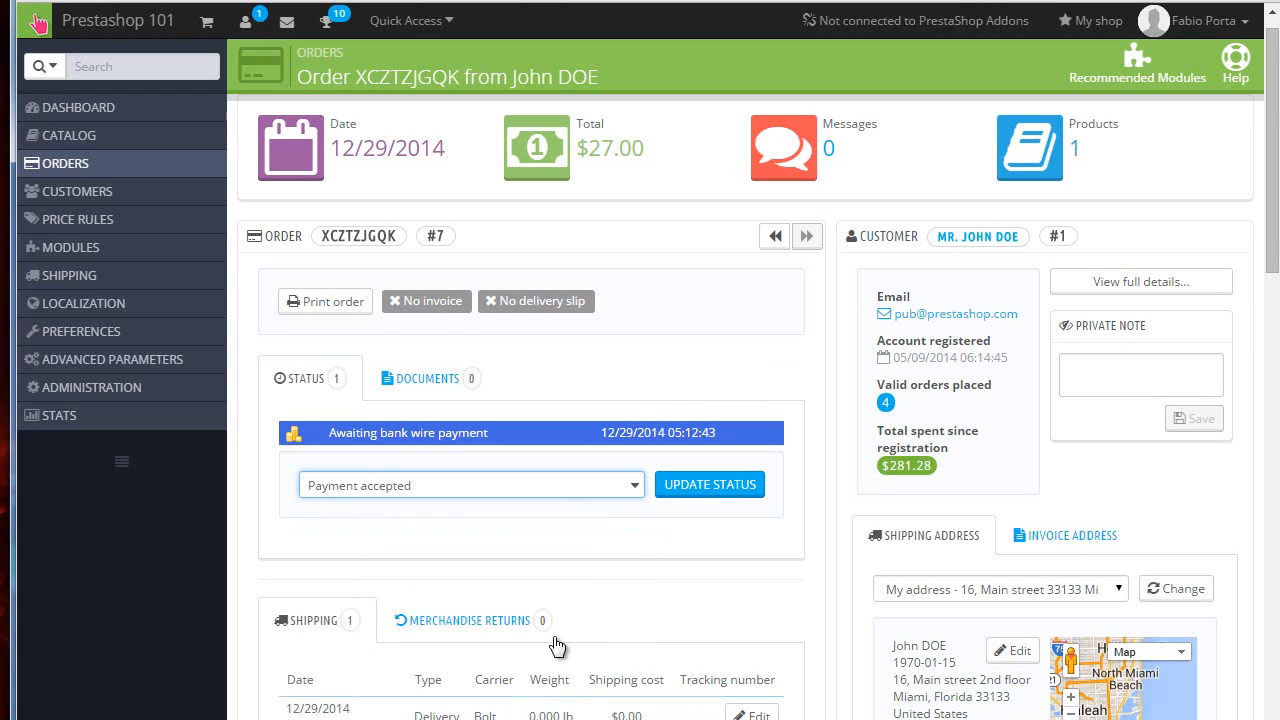
pyautogui.click(708, 496)
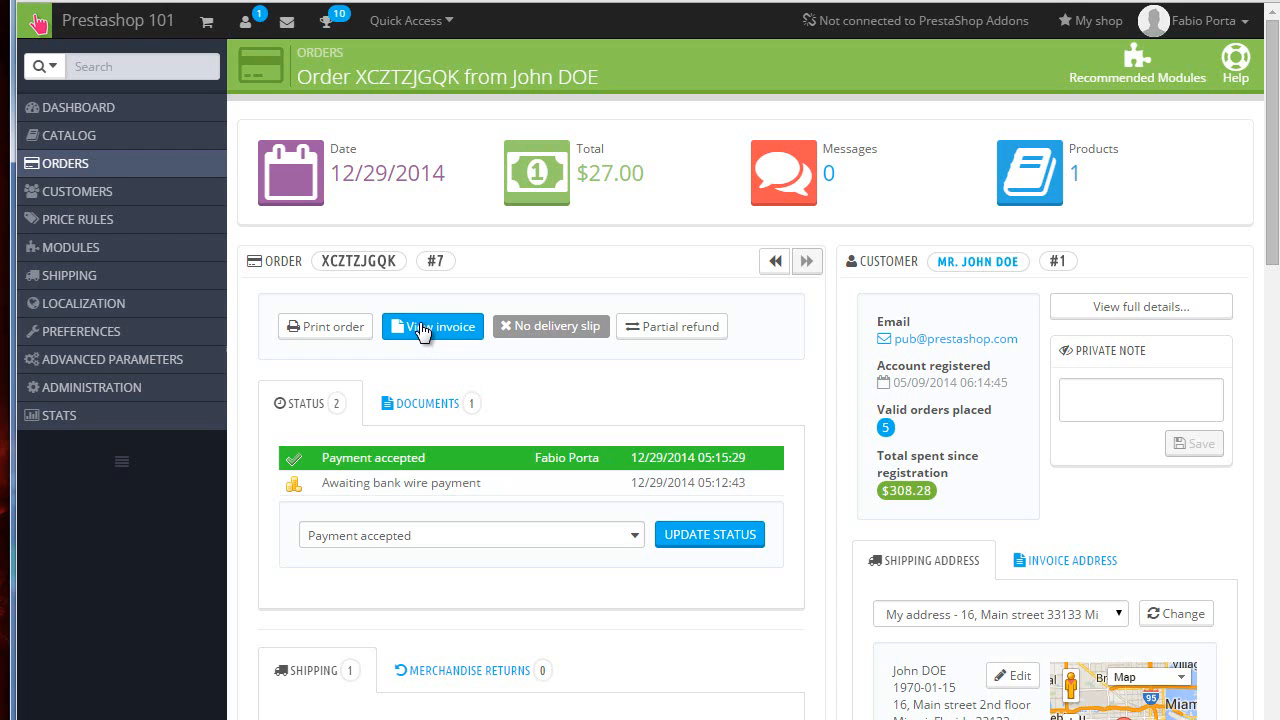
# Step: Review the order's documents, shipping, payment and products sections
pyautogui.click(433, 403)
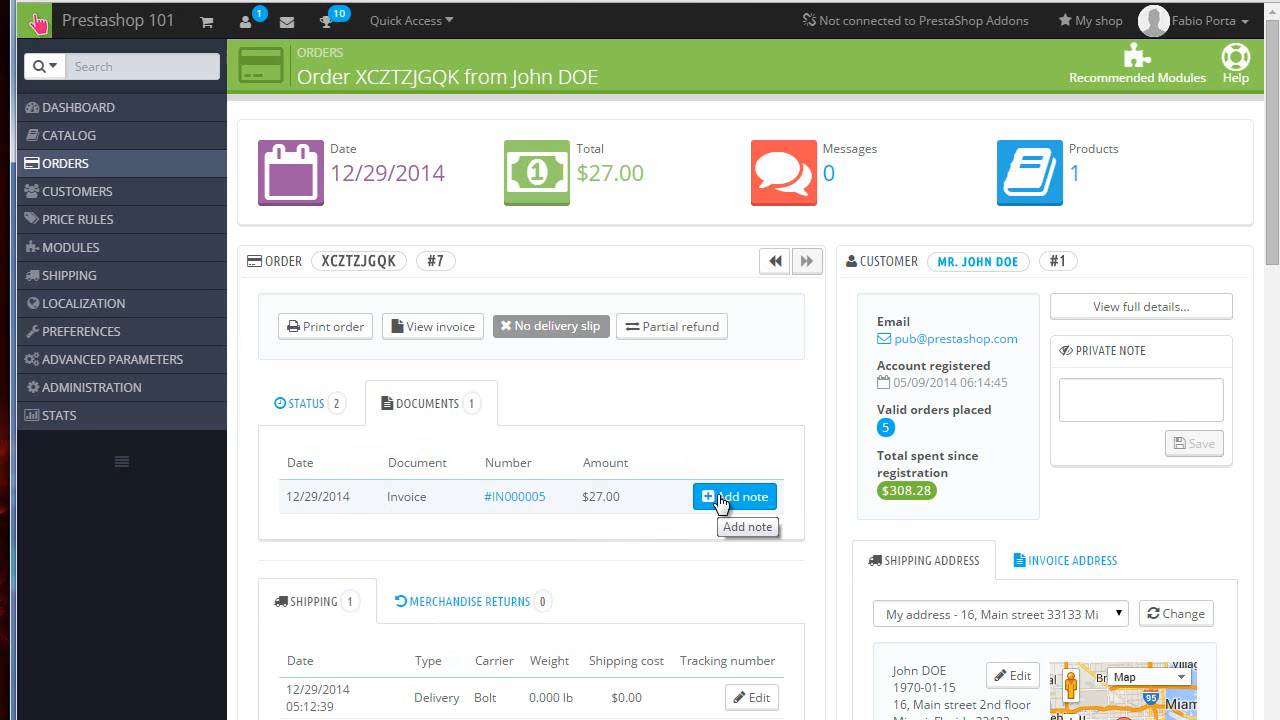
pyautogui.scroll(-3, 720, 502)
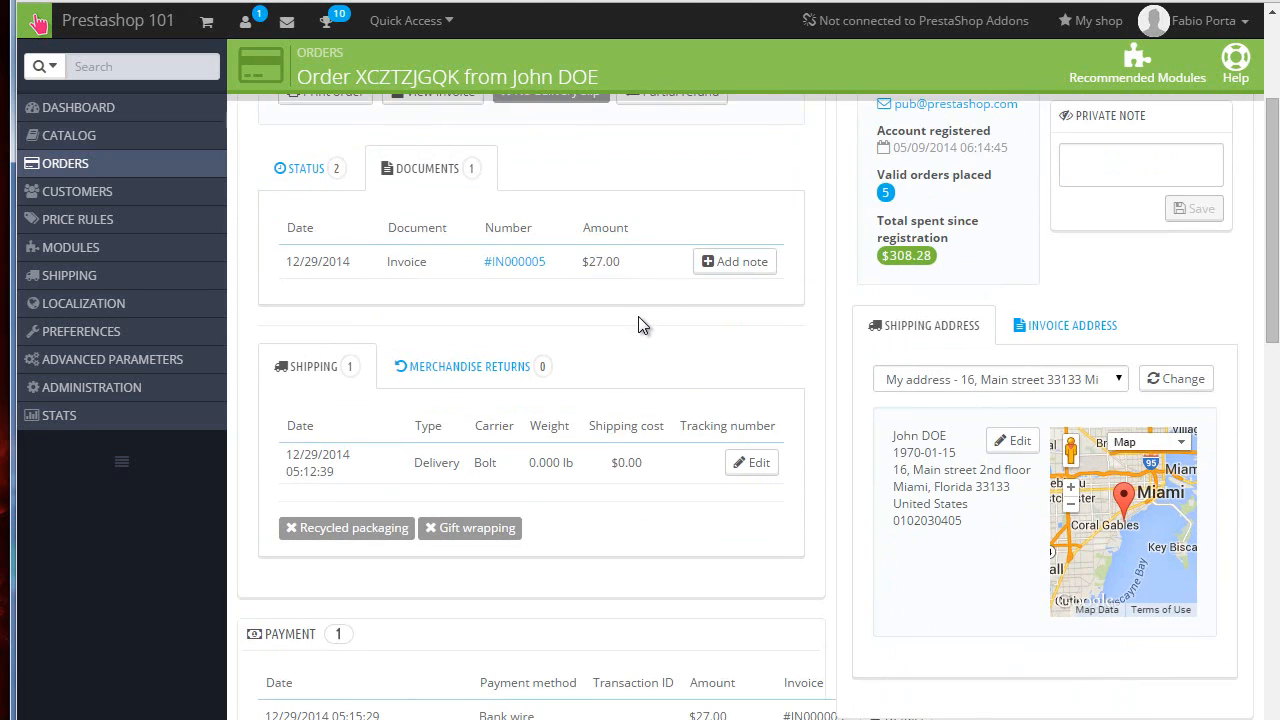
pyautogui.scroll(-1, 642, 325)
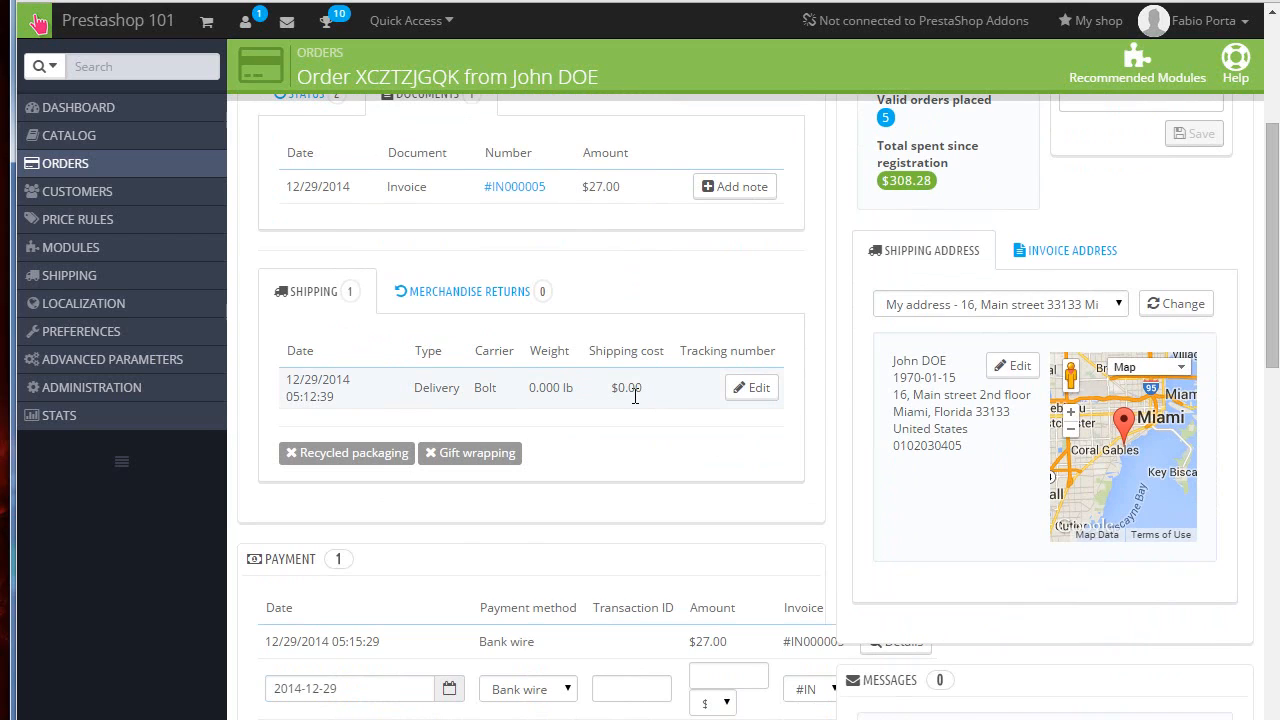
pyautogui.scroll(-2, 634, 395)
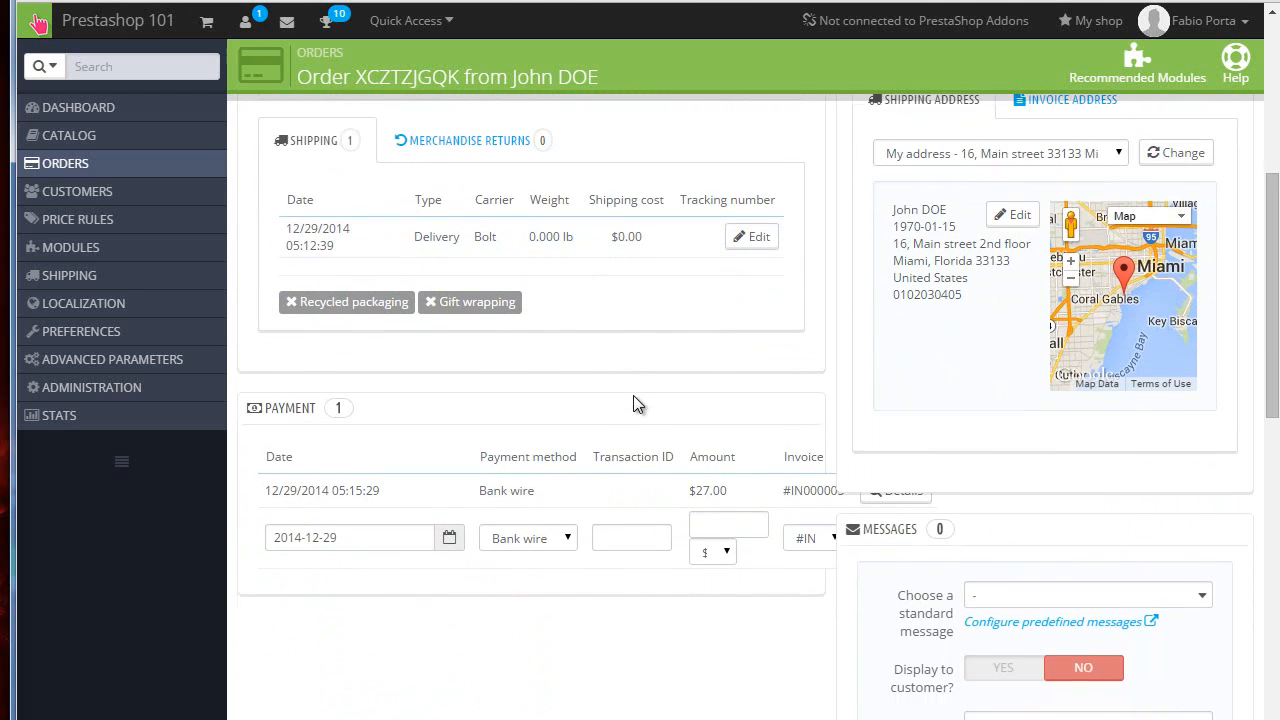
pyautogui.scroll(-1, 634, 397)
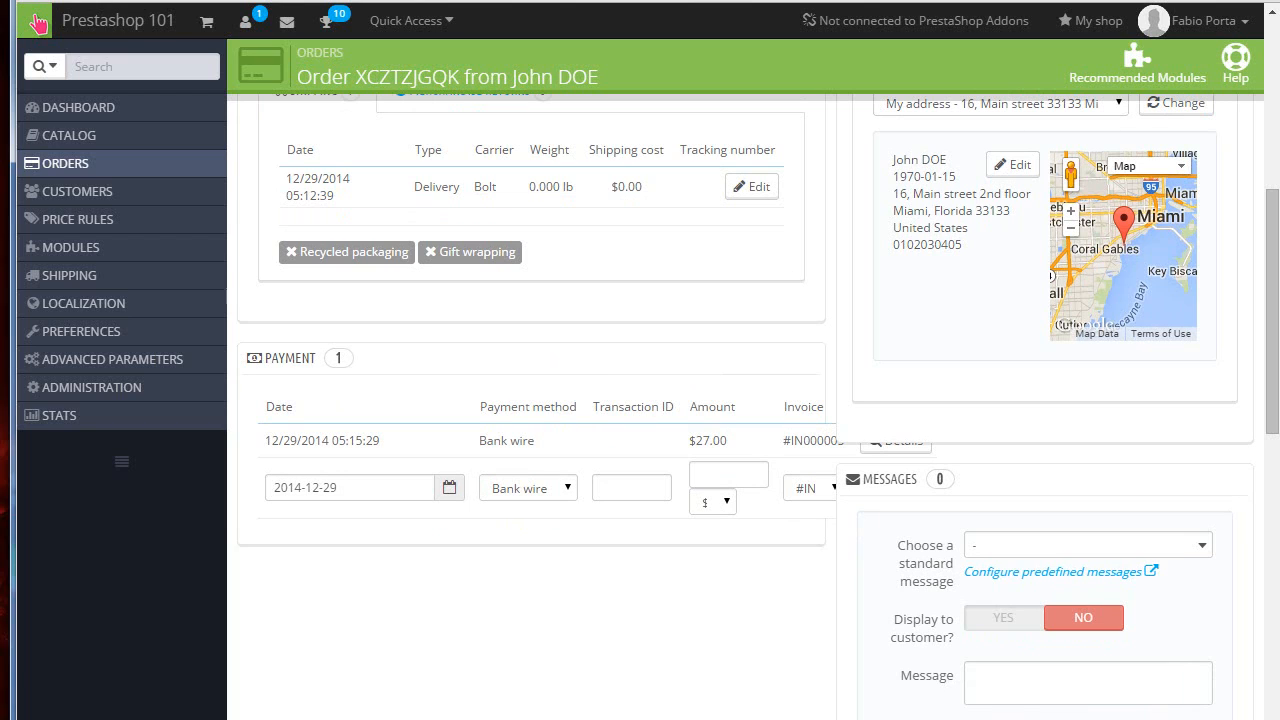
pyautogui.press('super+Up')
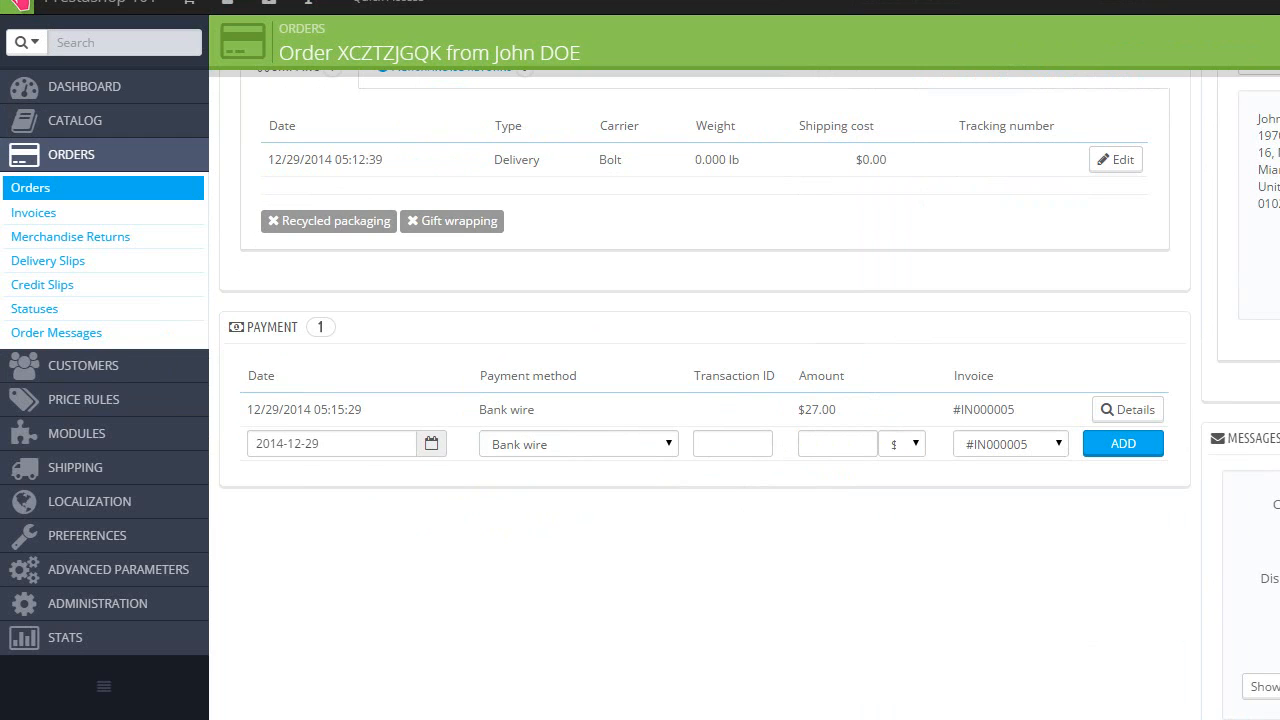
pyautogui.press('super+Down')
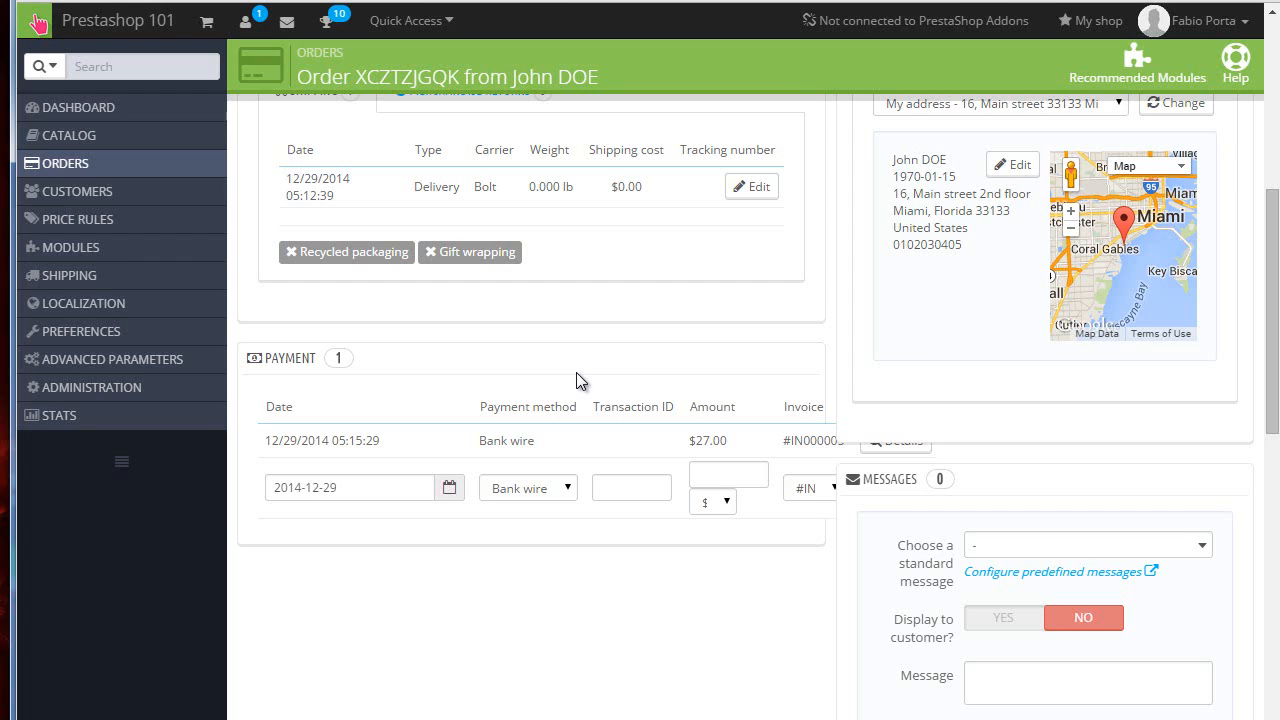
pyautogui.scroll(4, 980, 334)
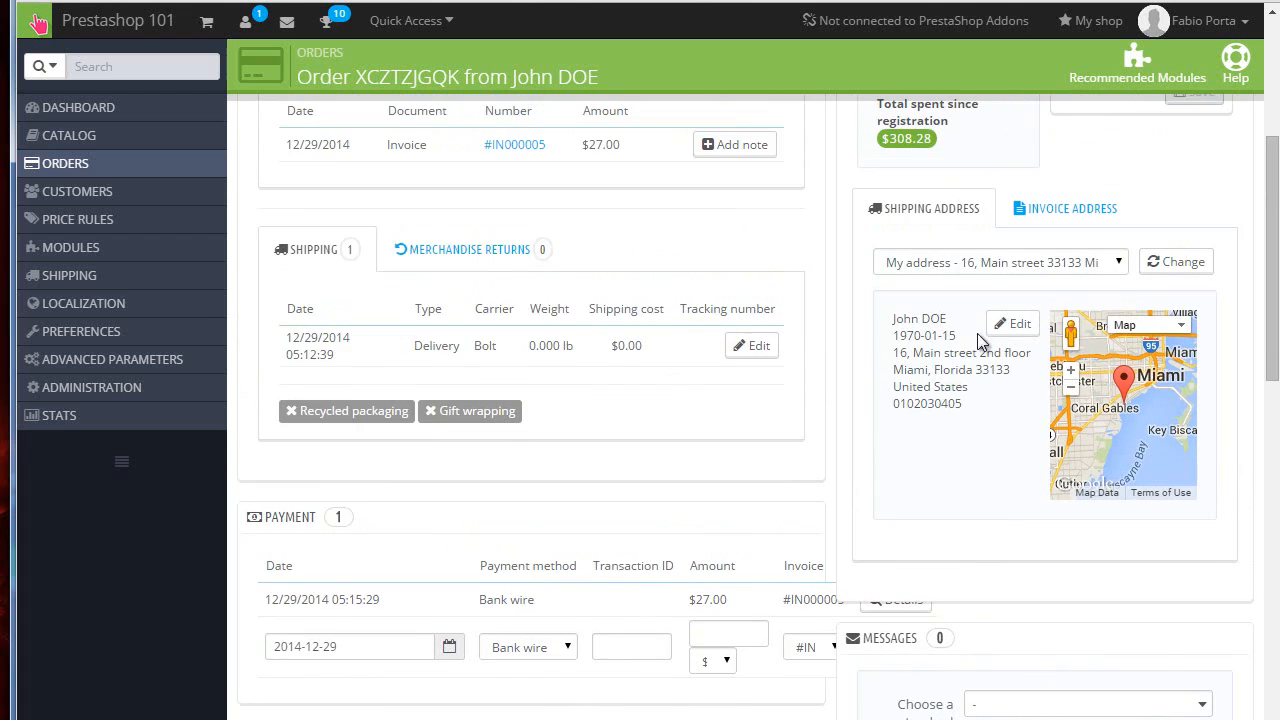
pyautogui.scroll(-3, 980, 454)
pyautogui.scroll(-8, 872, 347)
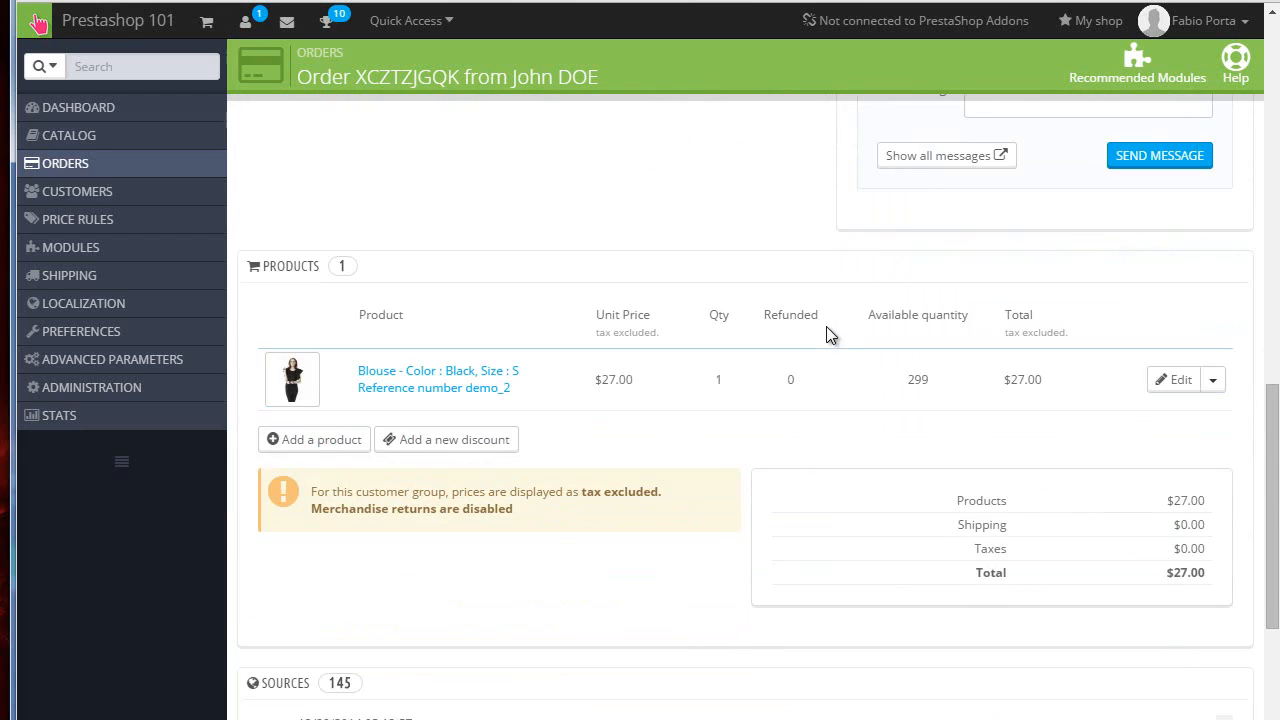
pyautogui.scroll(-2, 826, 326)
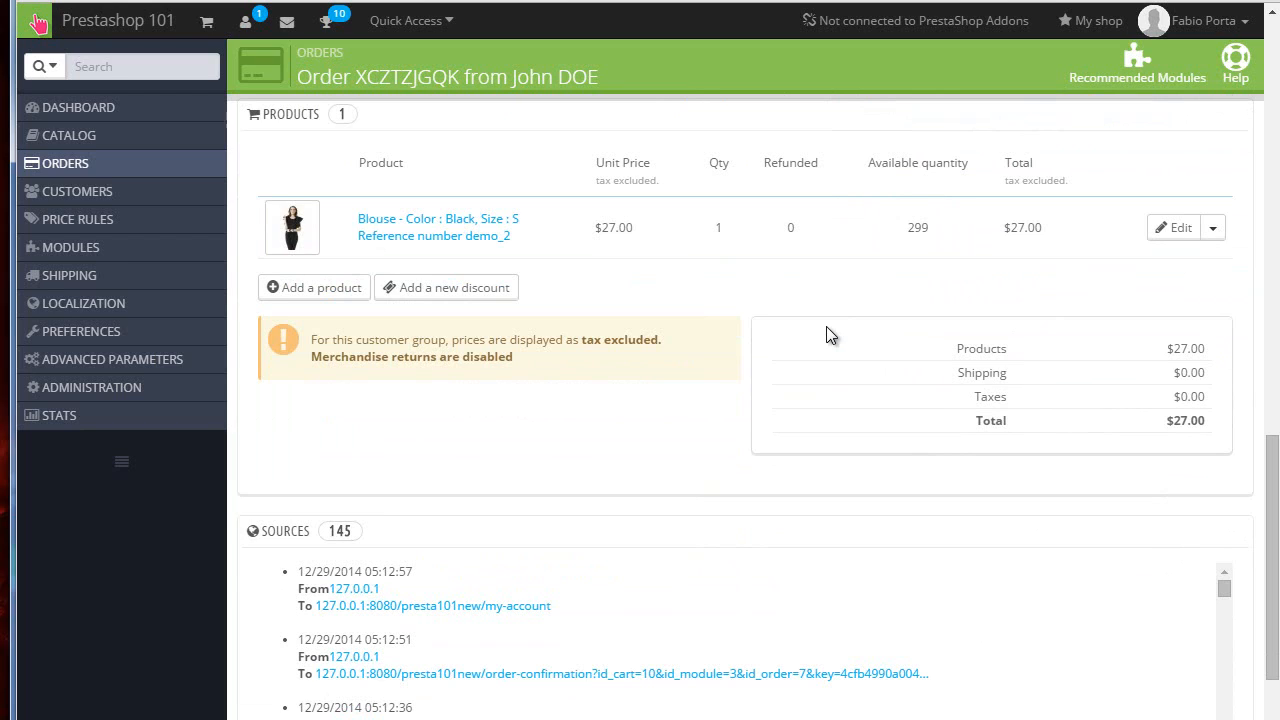
# Step: Add one Printed Dress in combination S - Orange at 26 to the order's products
pyautogui.click(290, 290)
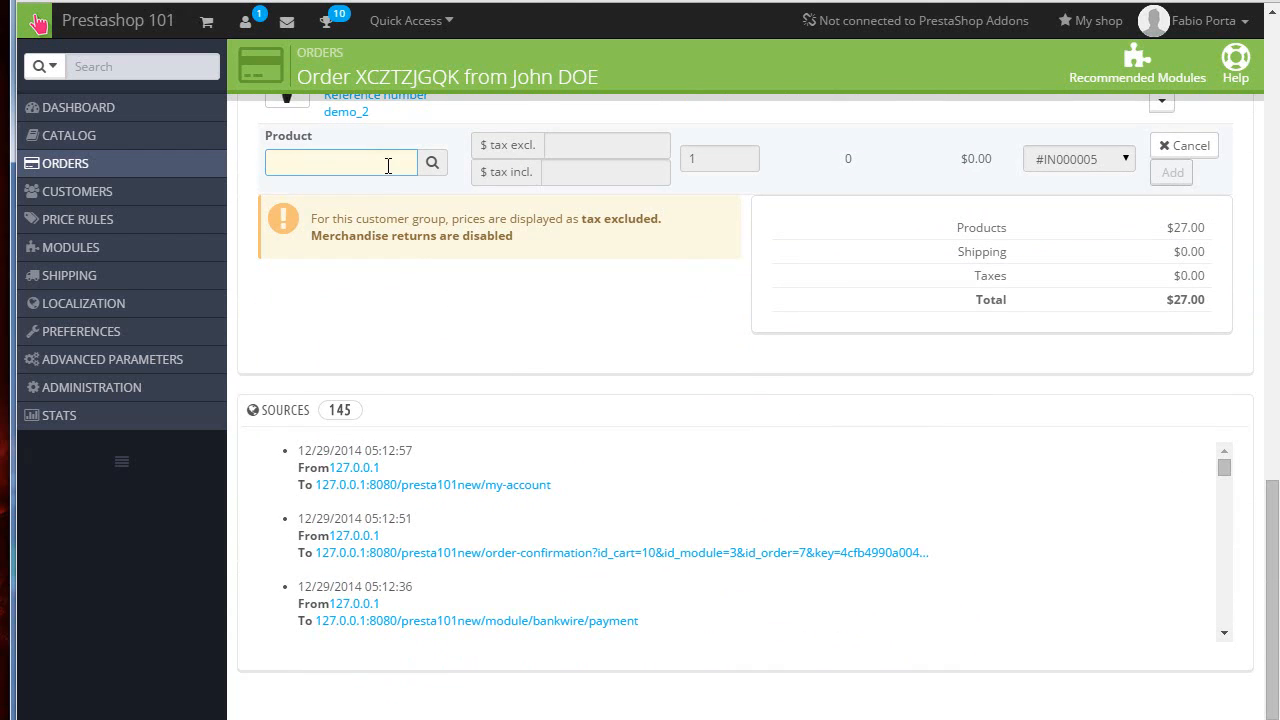
pyautogui.scroll(3, 417, 337)
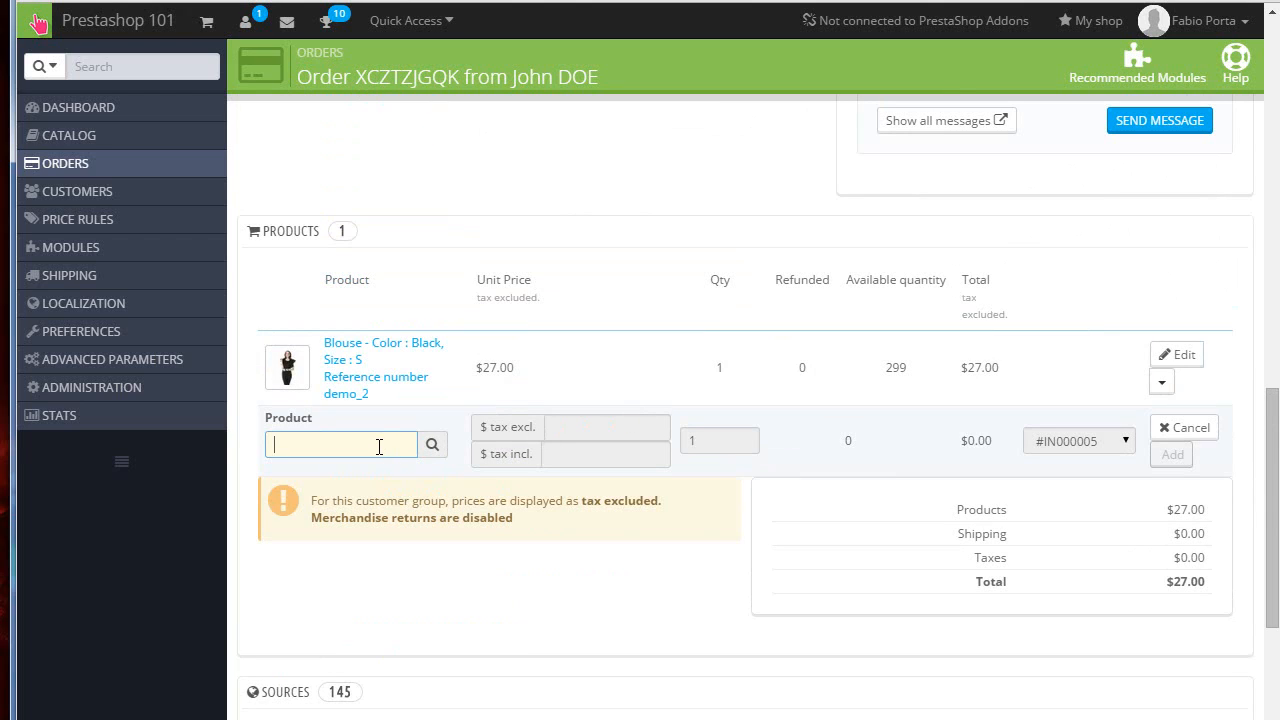
pyautogui.write('printe')
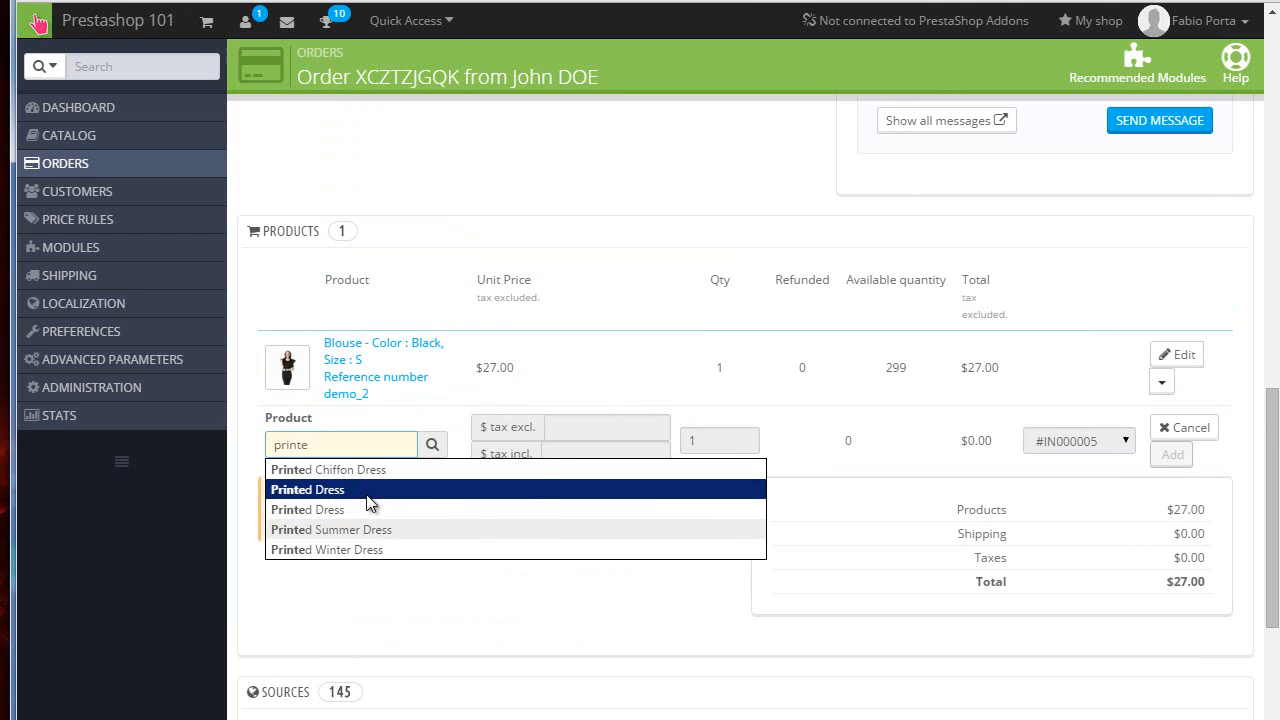
pyautogui.click(366, 494)
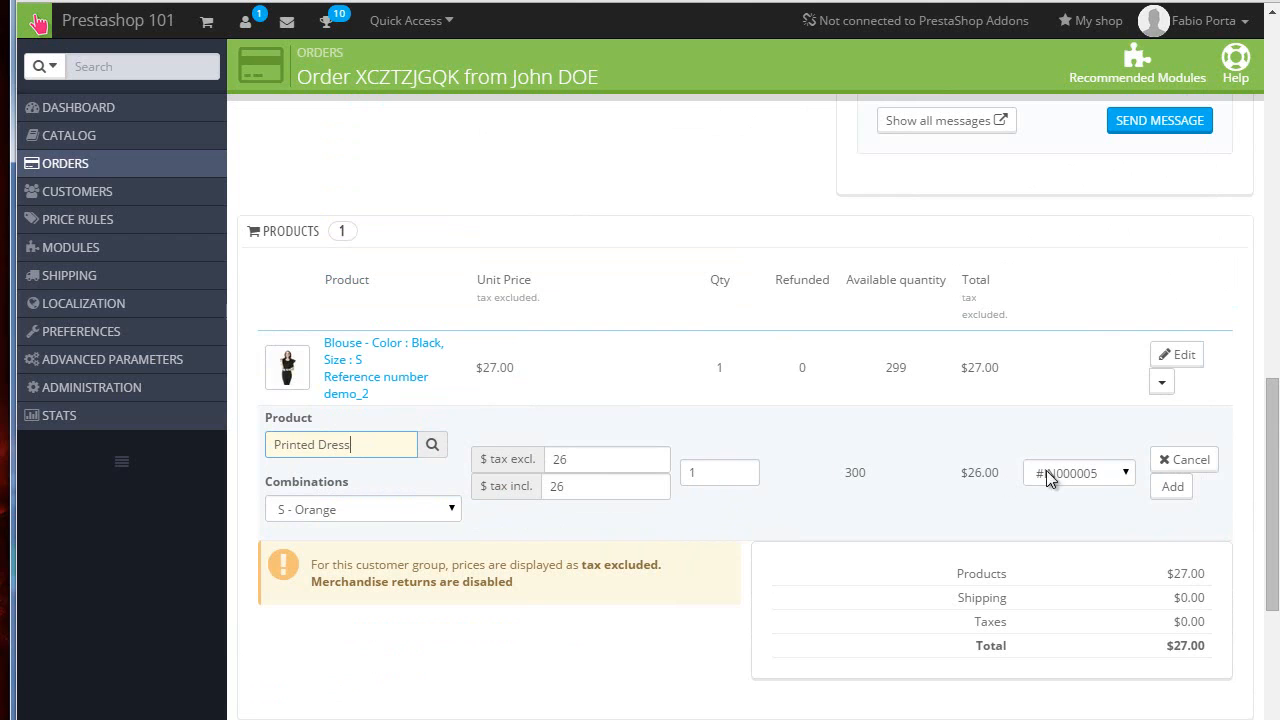
pyautogui.click(1162, 492)
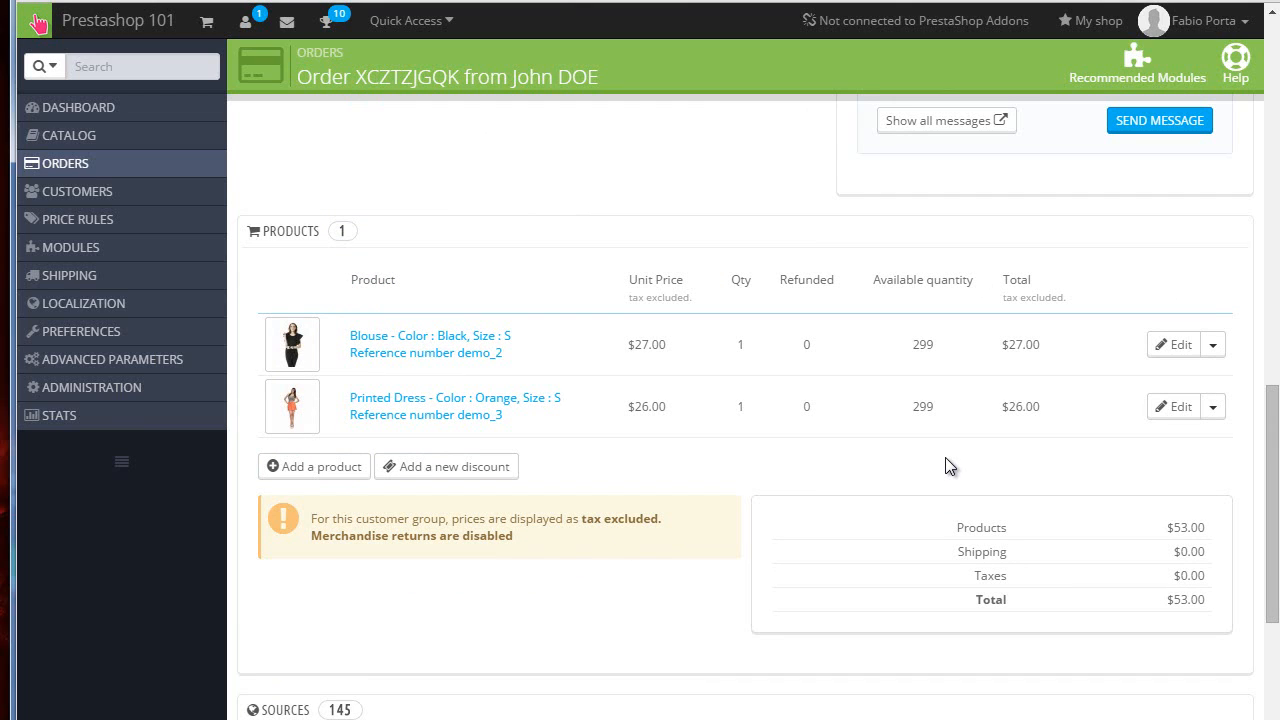
# Step: Examine the payment section and the updated product list of the order
pyautogui.click(1213, 344)
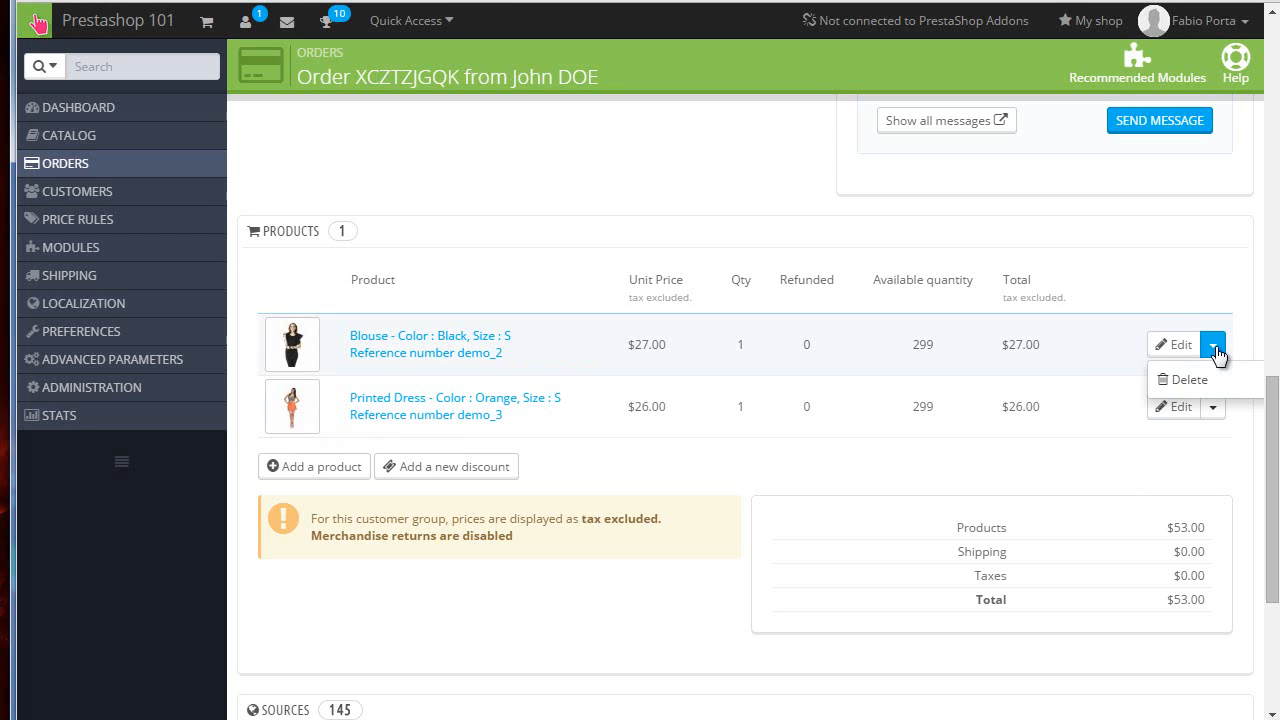
pyautogui.click(868, 440)
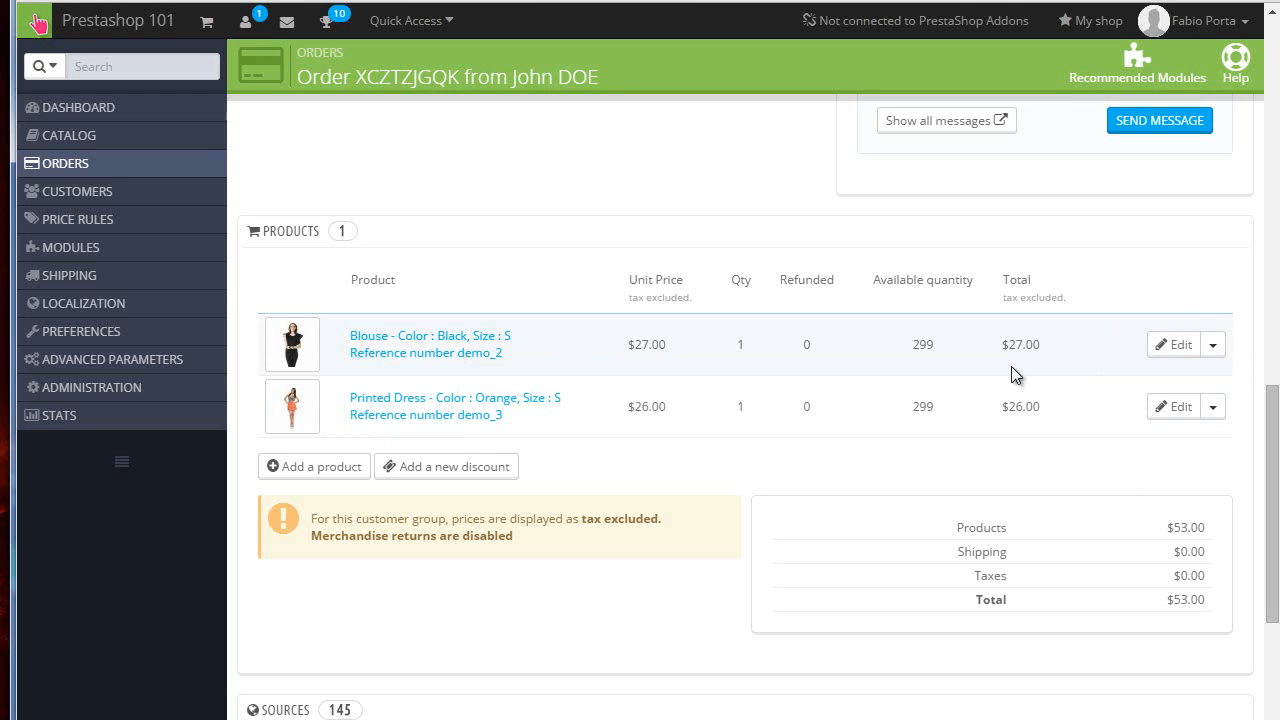
pyautogui.scroll(10, 1011, 366)
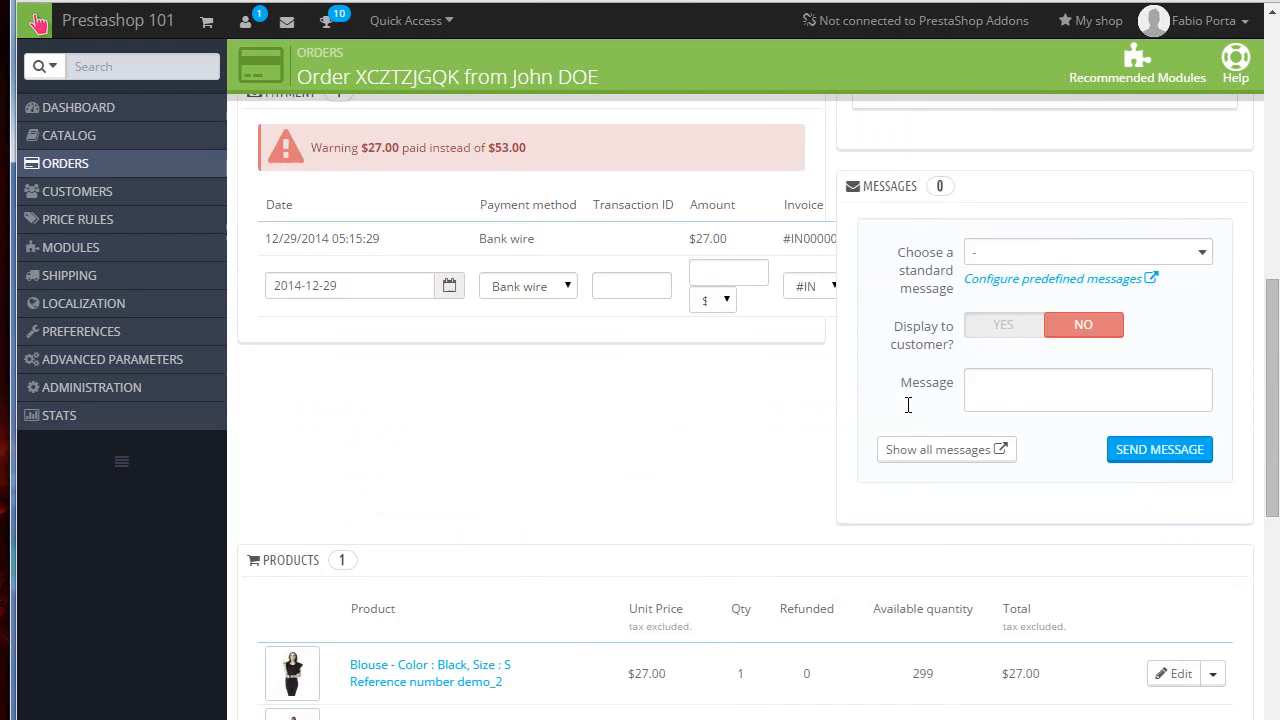
pyautogui.scroll(-5, 611, 454)
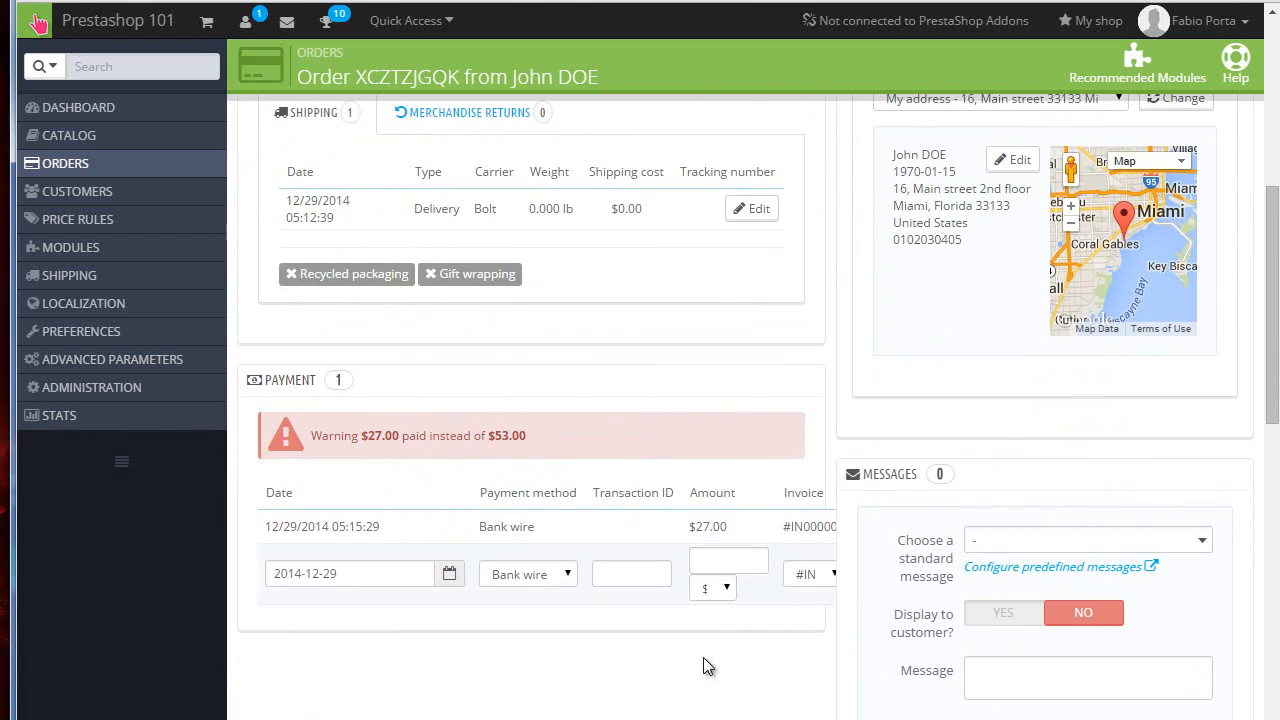
pyautogui.scroll(-4, 503, 490)
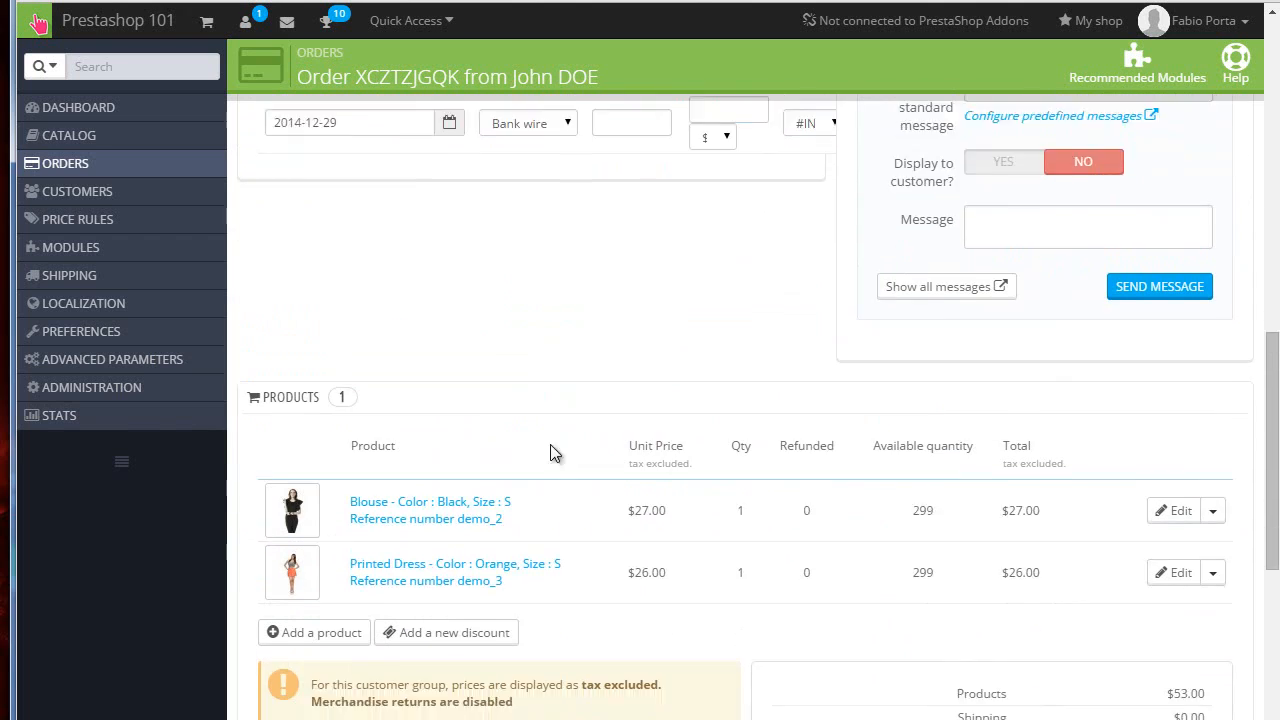
pyautogui.scroll(-1, 553, 453)
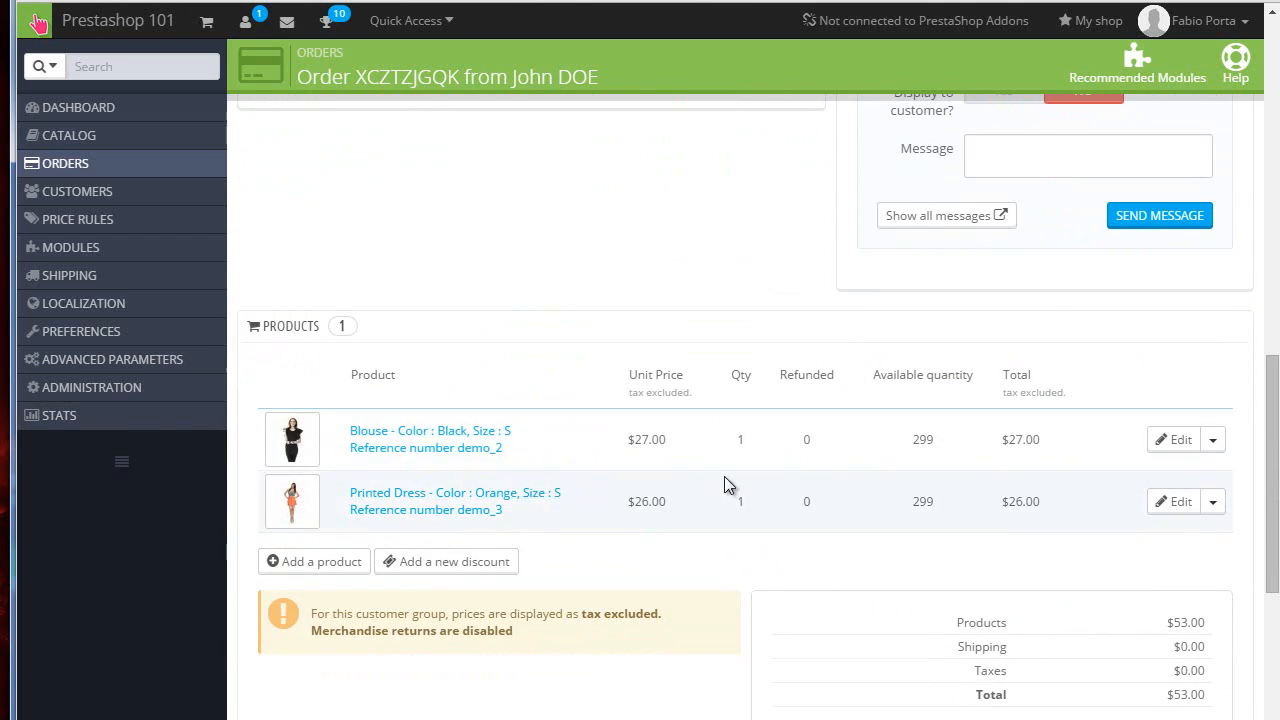
# Step: Delete the Printed Dress line from the order, confirming the deletion, and review the payment warning
pyautogui.click(1213, 503)
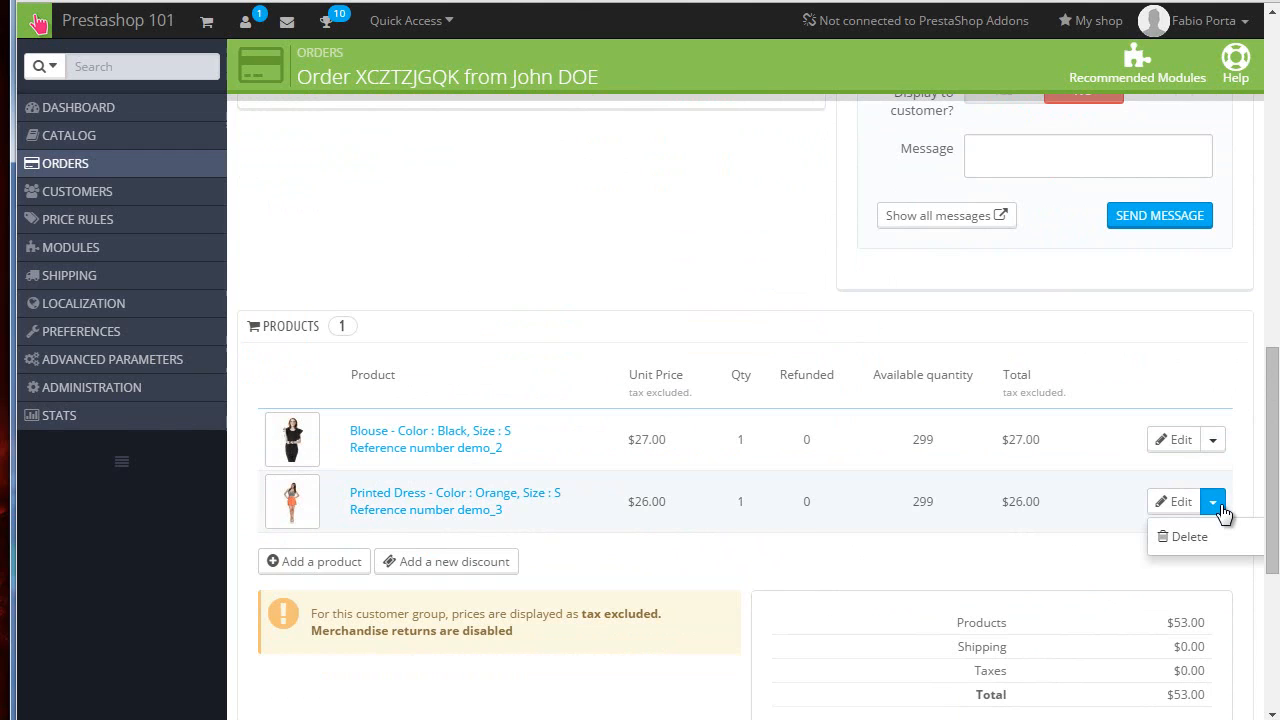
pyautogui.click(1190, 538)
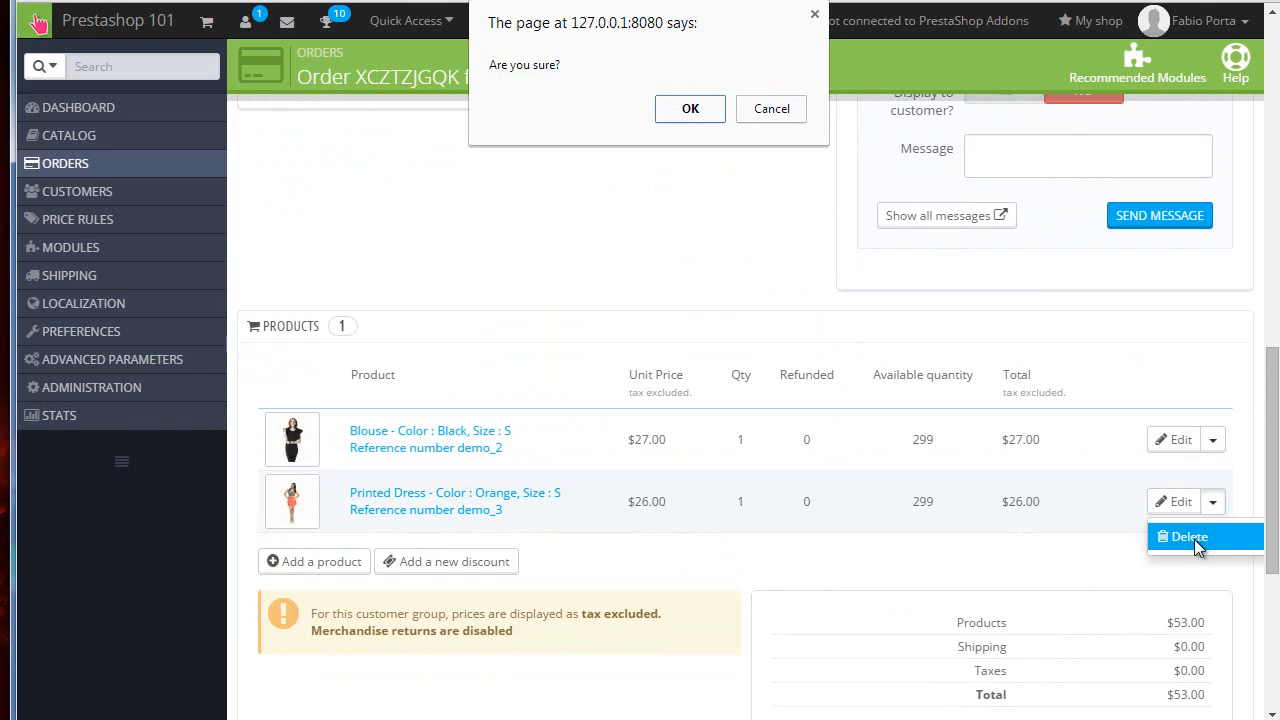
pyautogui.click(690, 108)
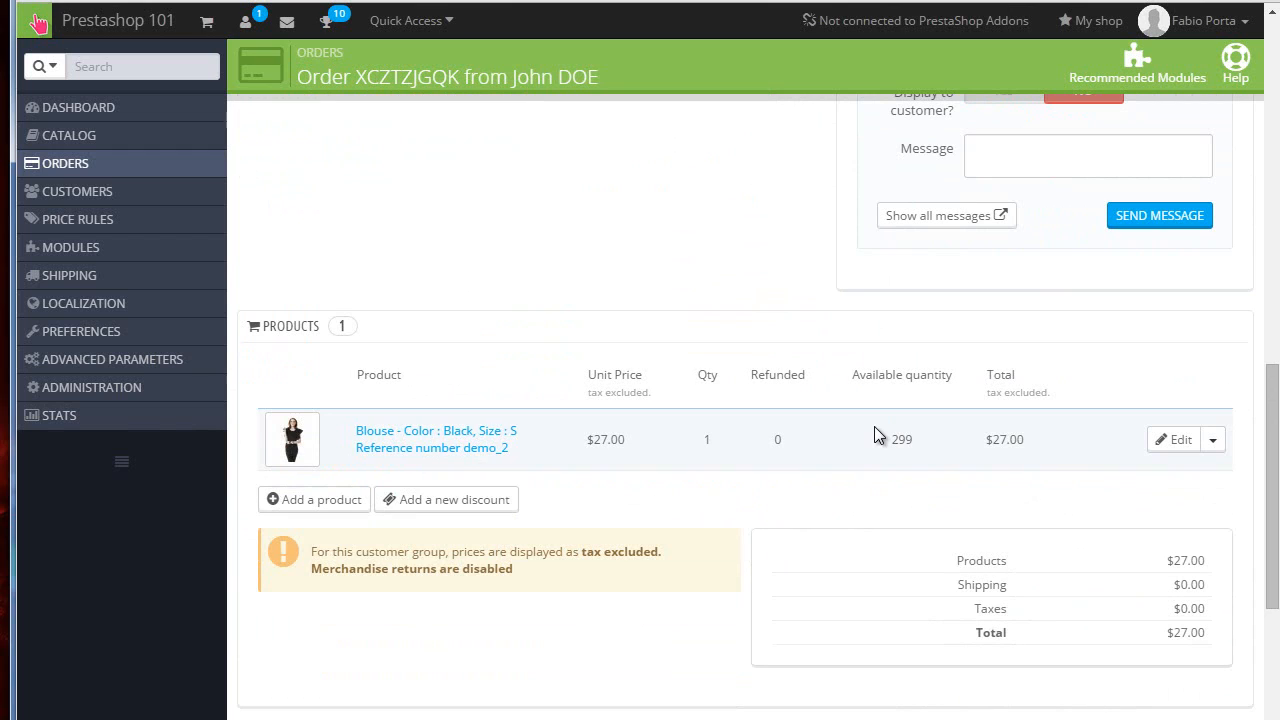
pyautogui.scroll(5, 874, 426)
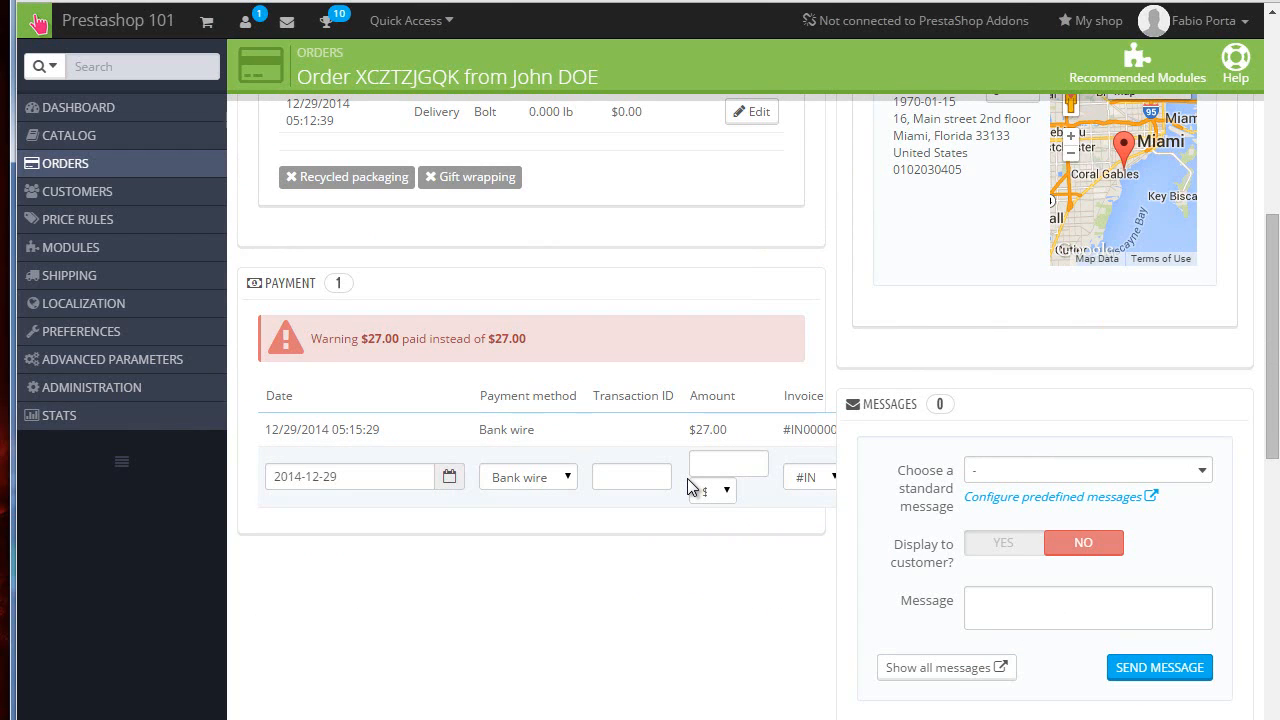
pyautogui.moveTo(358, 338); pyautogui.dragTo(504, 346)
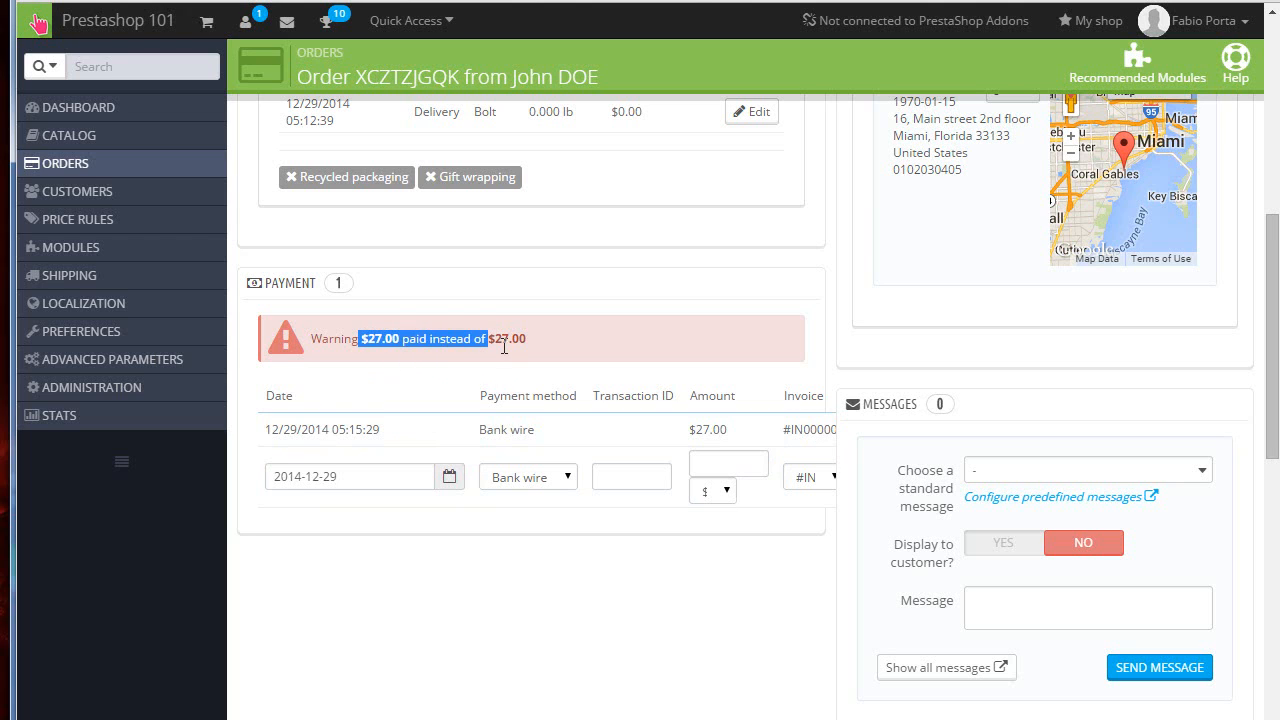
# Step: Update the order status to Preparation in progress
pyautogui.click(409, 363)
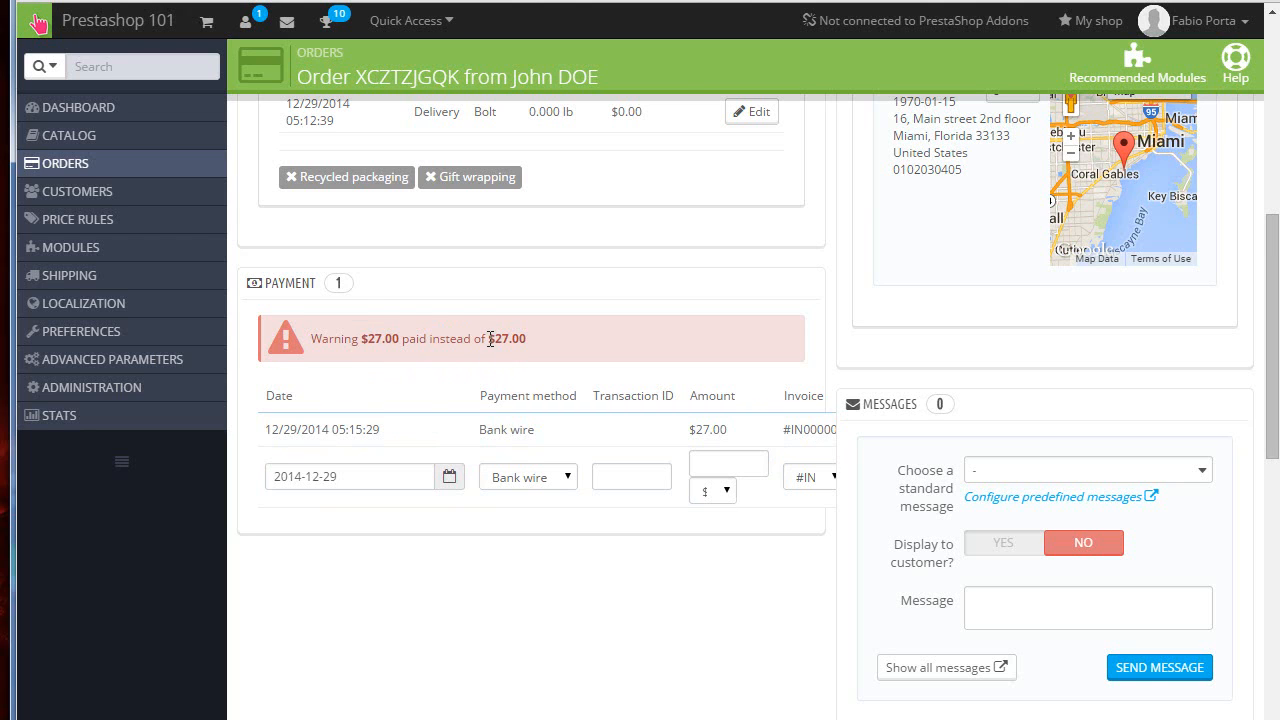
pyautogui.scroll(7, 495, 345)
pyautogui.scroll(-1, 512, 426)
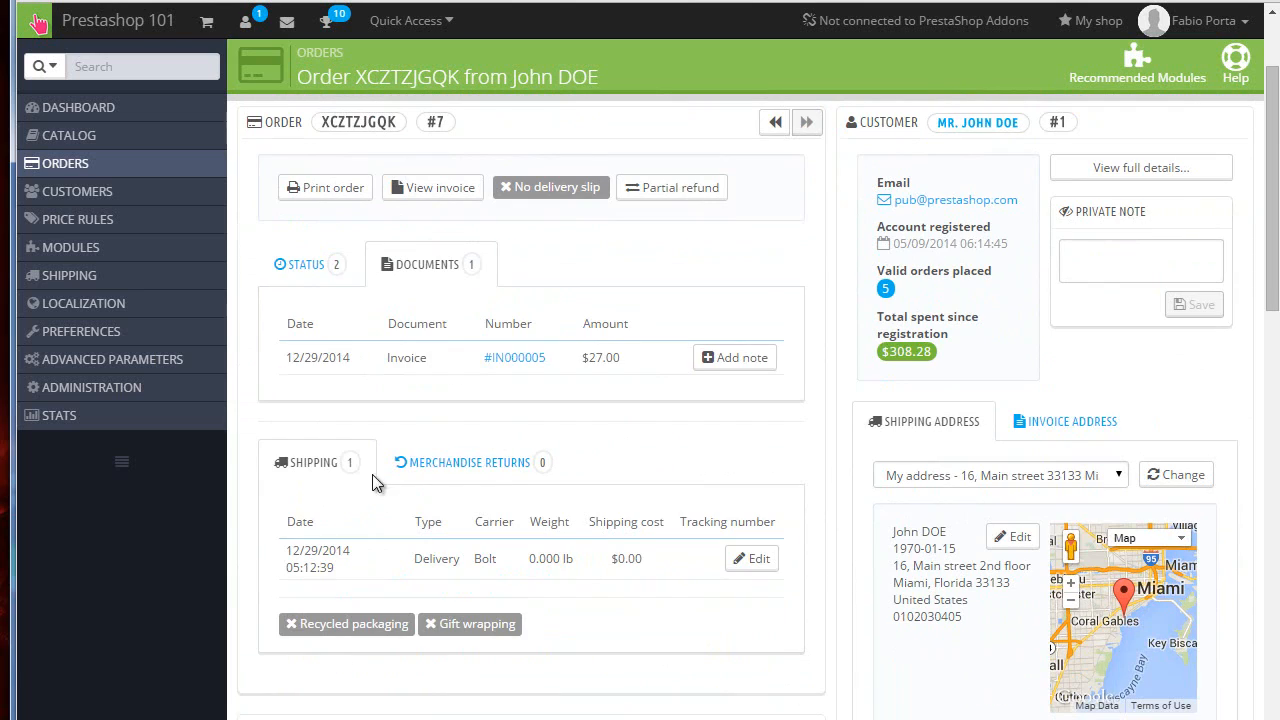
pyautogui.click(300, 264)
pyautogui.click(510, 397)
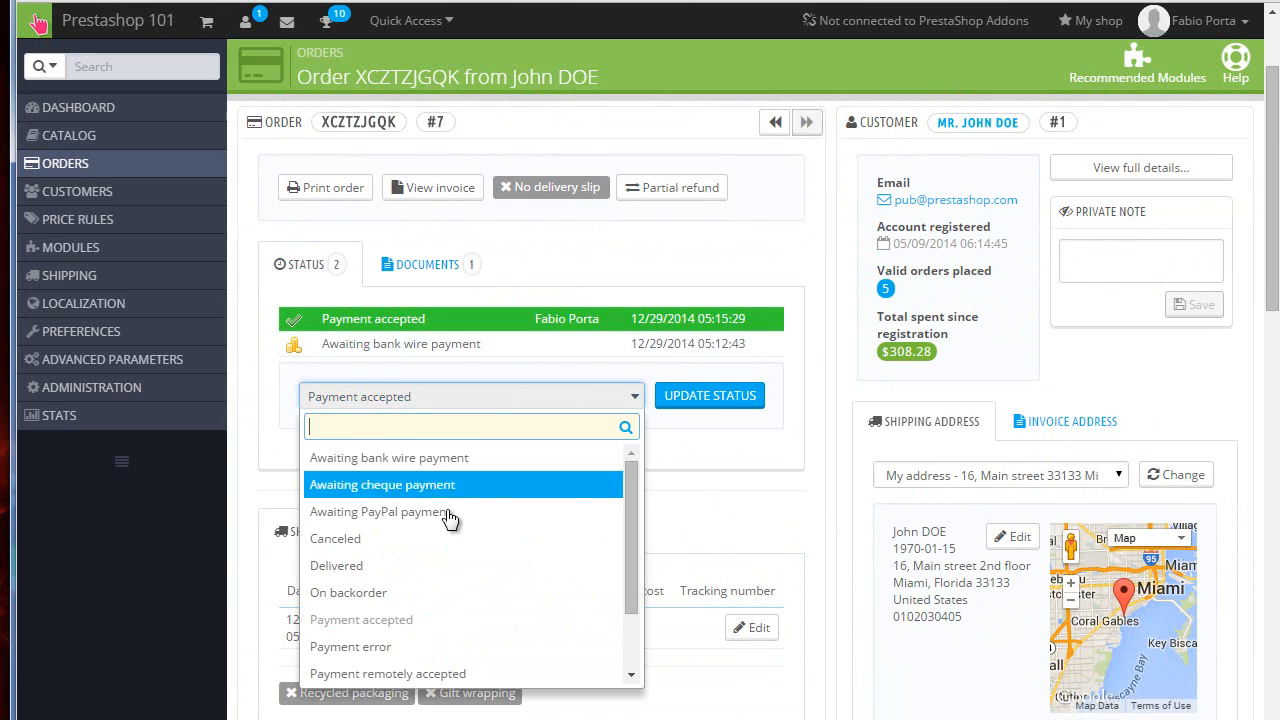
pyautogui.scroll(-3, 445, 530)
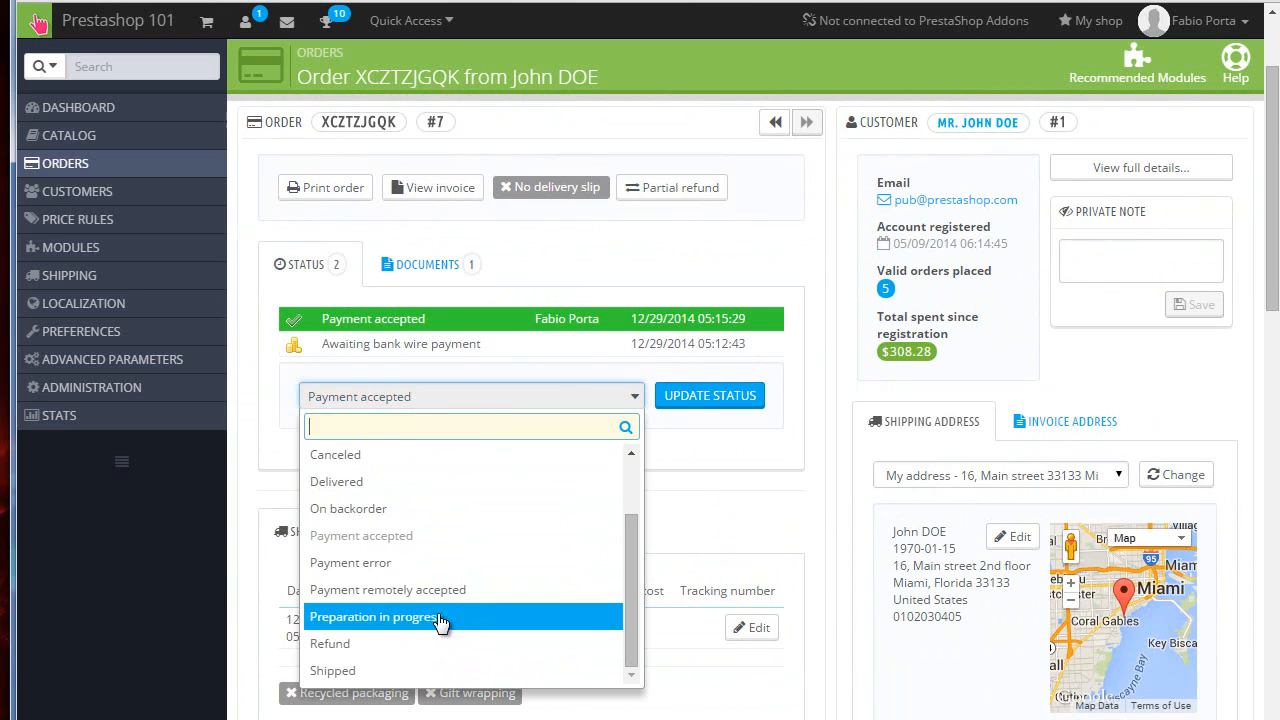
pyautogui.click(440, 621)
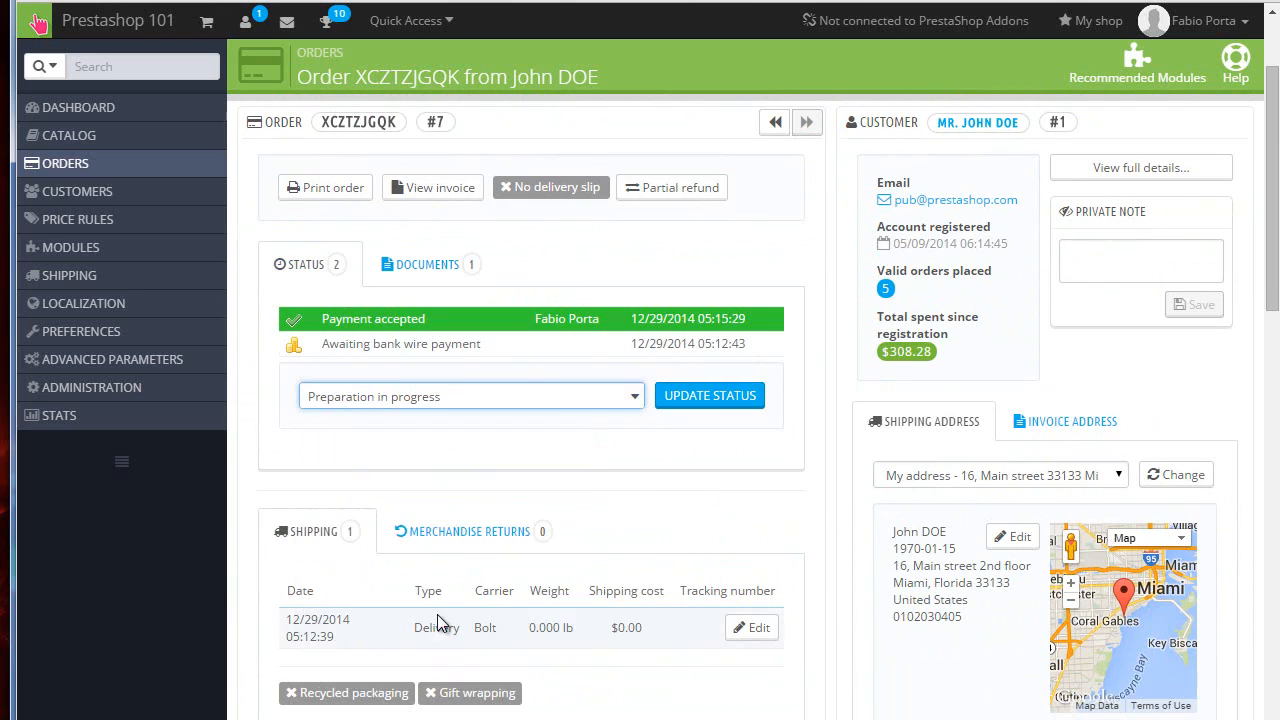
pyautogui.click(707, 400)
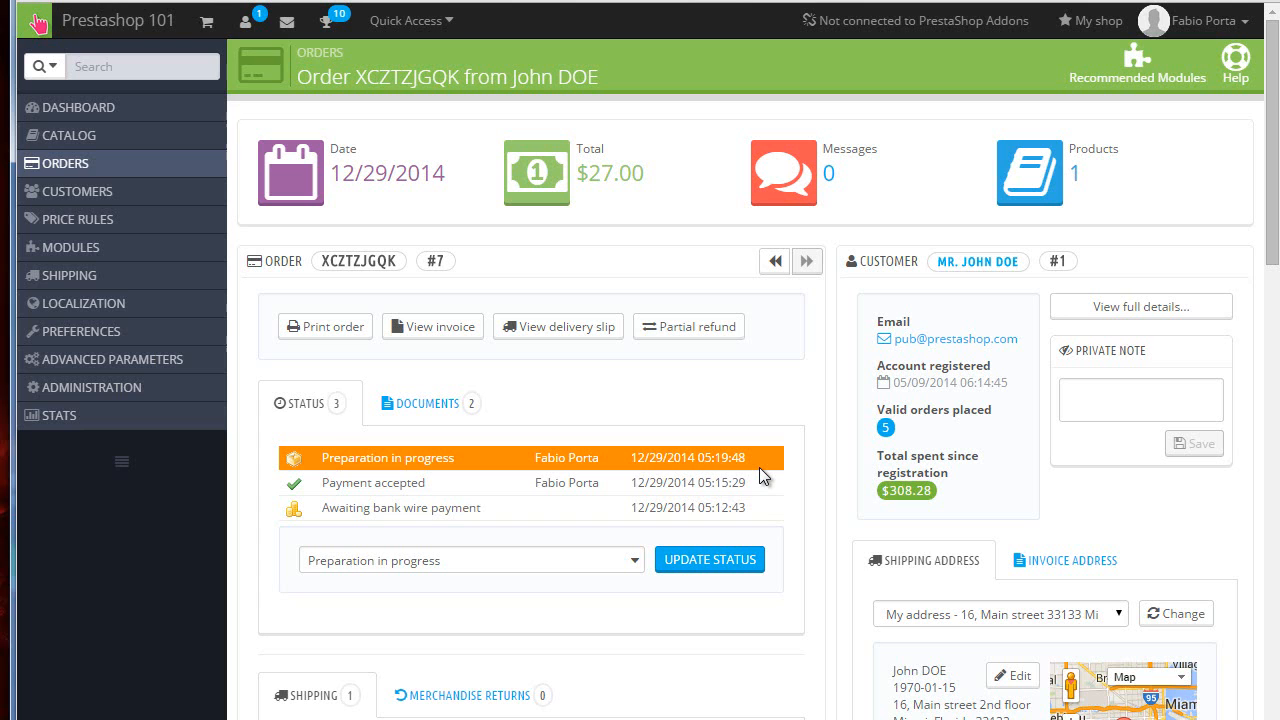
# Step: Select the Delay standard message for the order and open the predefined order messages configuration
pyautogui.scroll(-3, 796, 297)
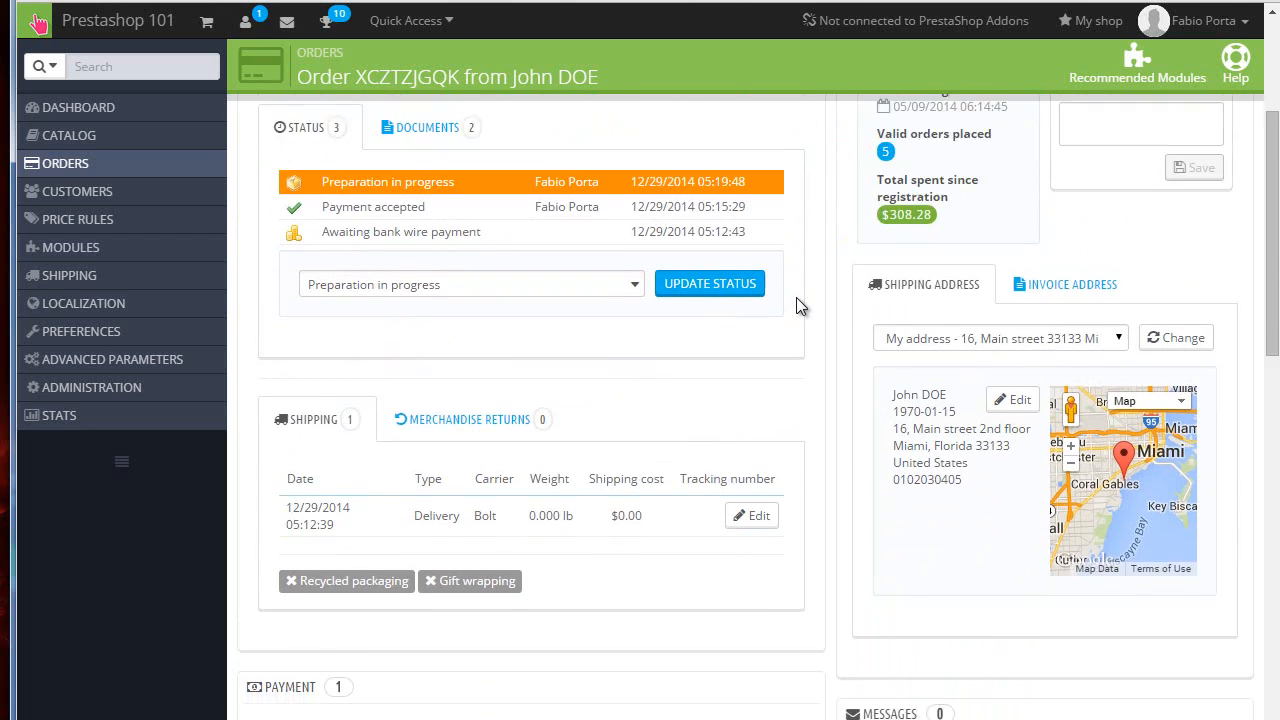
pyautogui.scroll(-3, 797, 298)
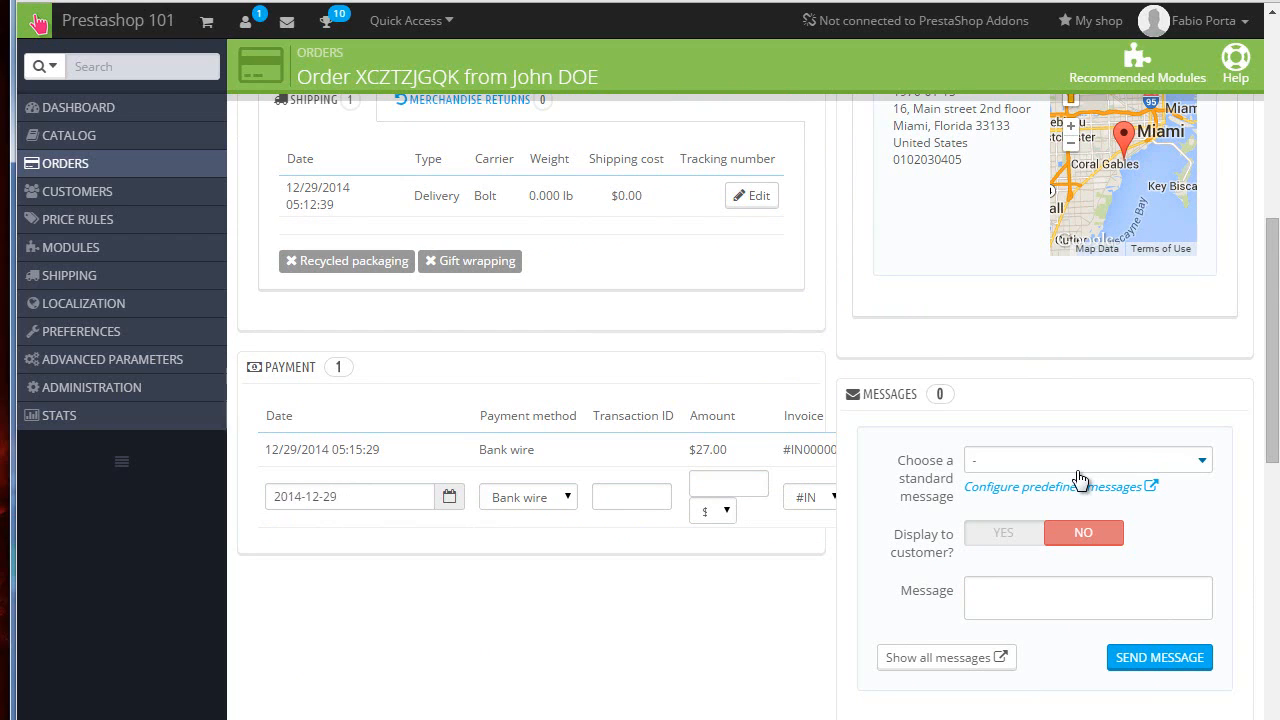
pyautogui.click(1020, 462)
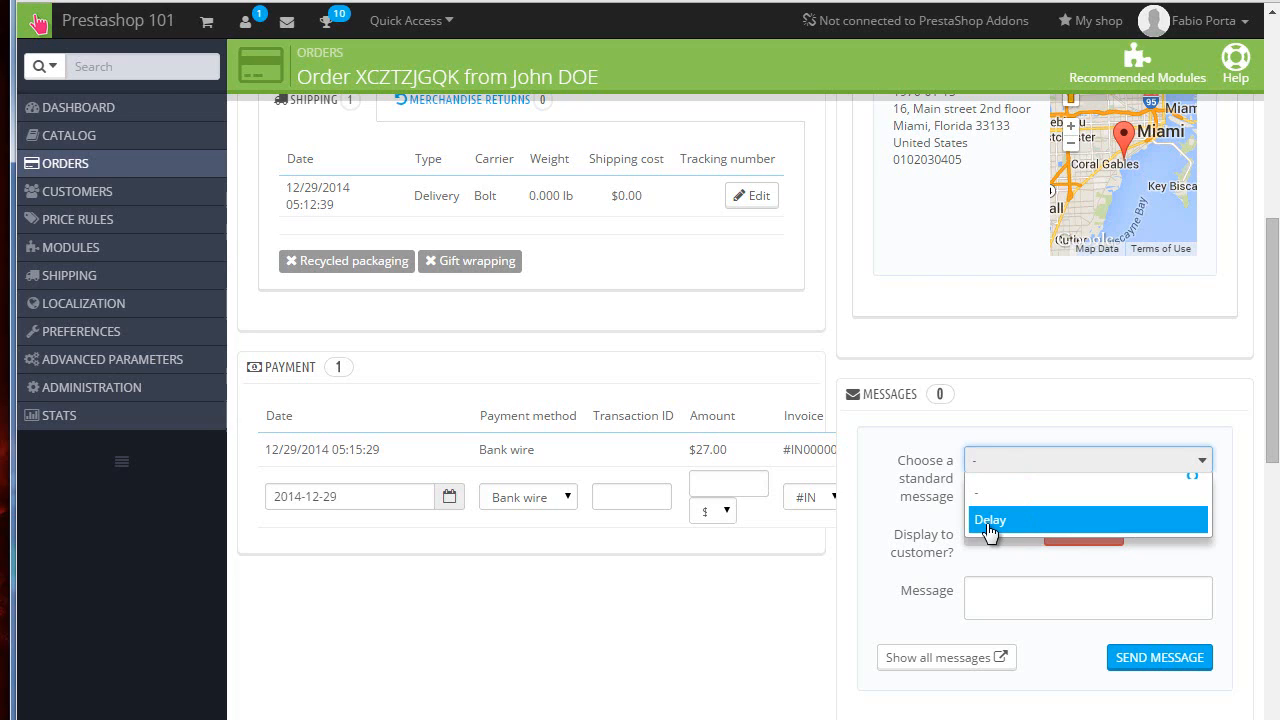
pyautogui.click(990, 520)
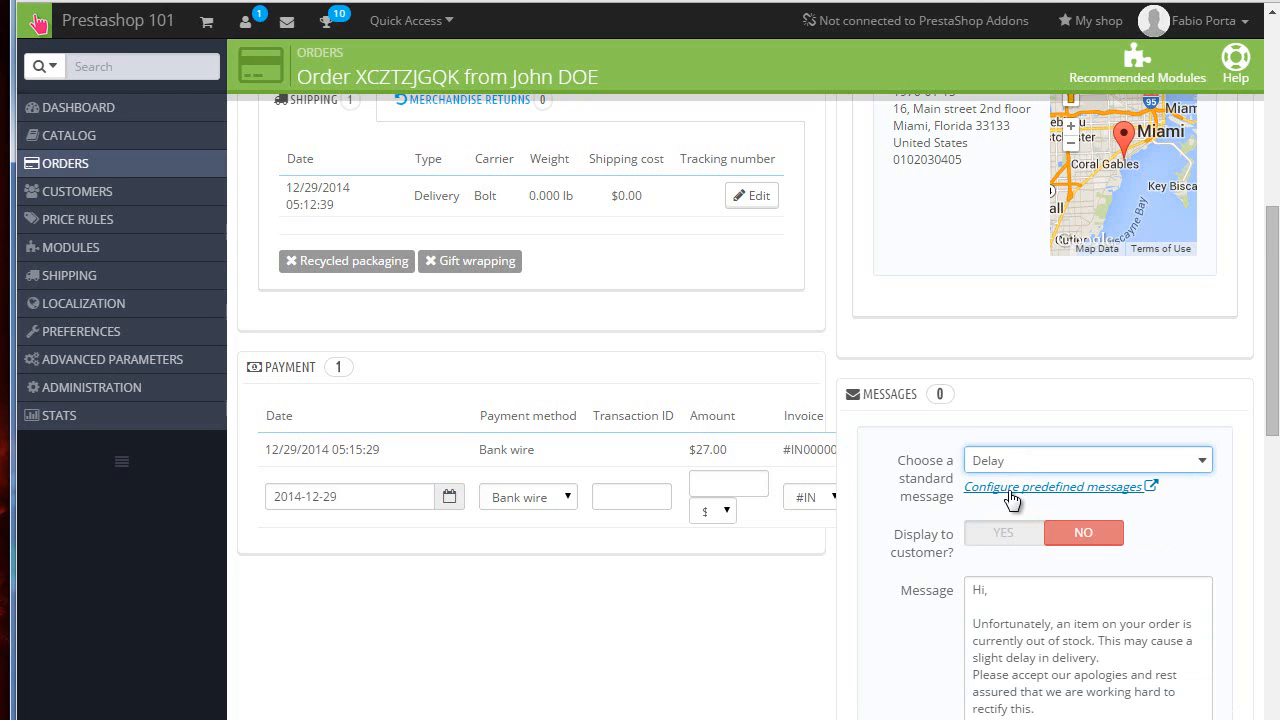
pyautogui.click(1009, 491)
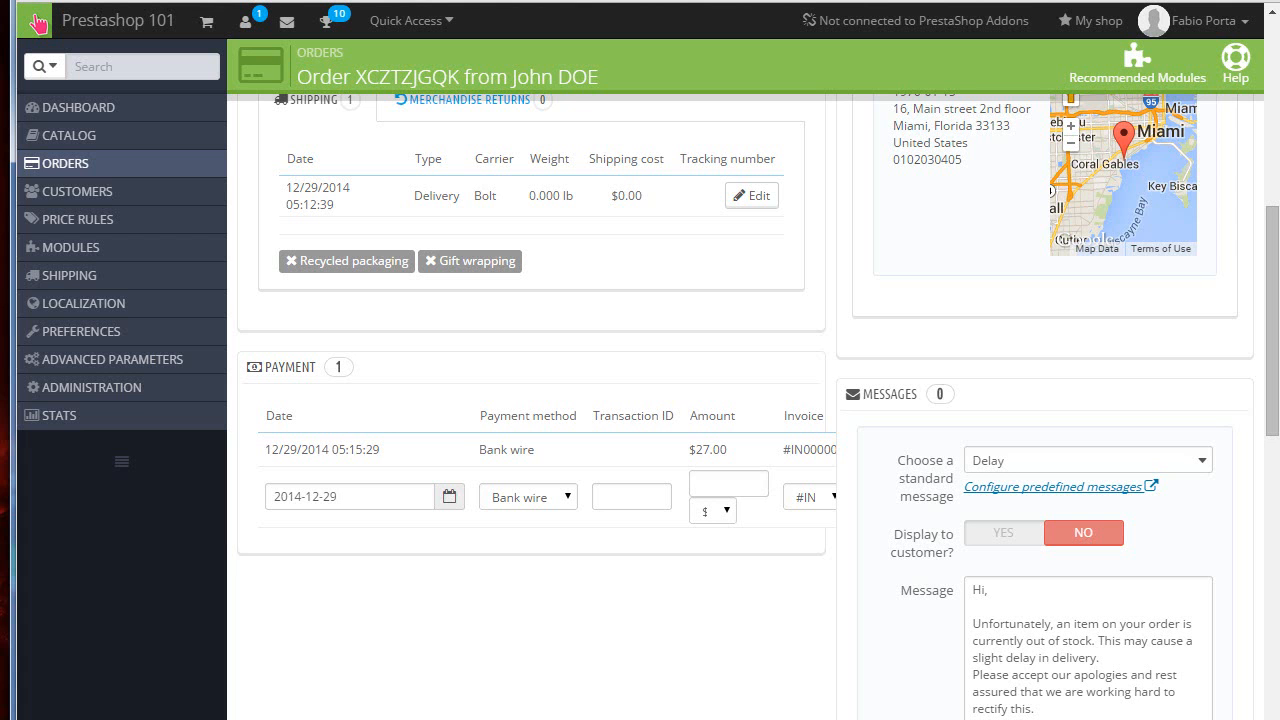
pyautogui.scroll(-3, 963, 434)
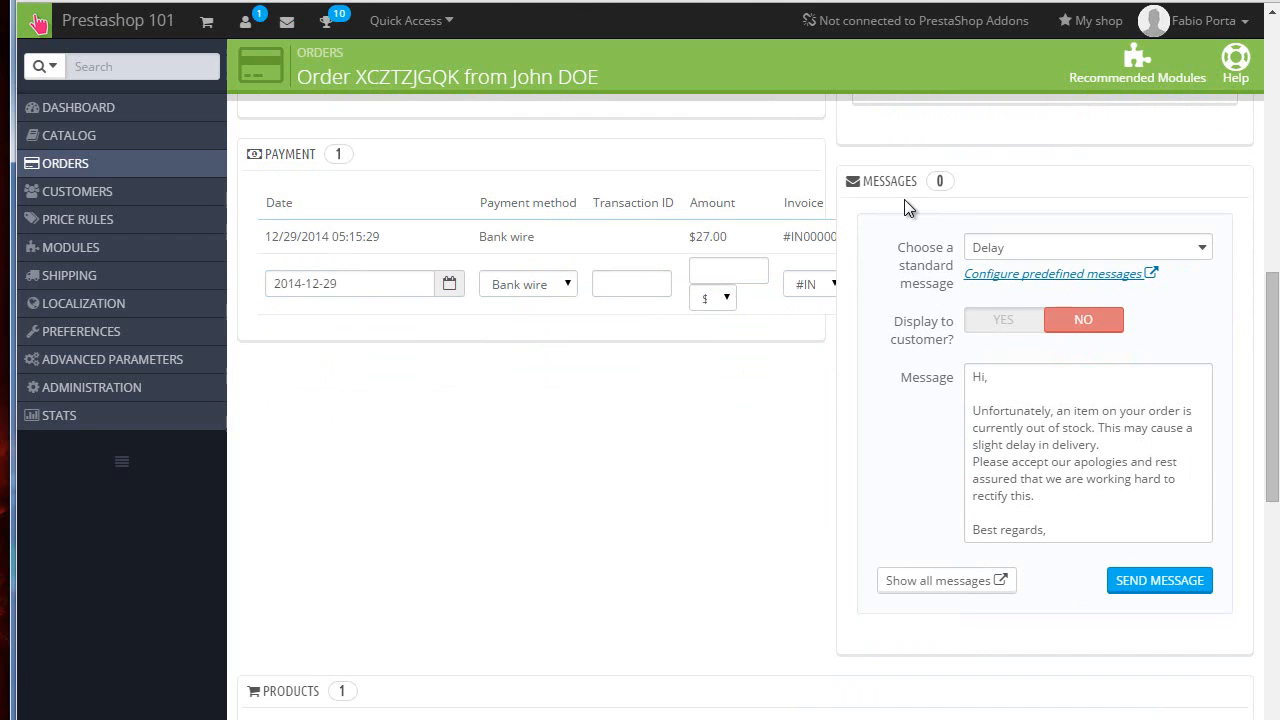
# Step: Send the Delay message to the customer from the order's messages section
pyautogui.click(950, 582)
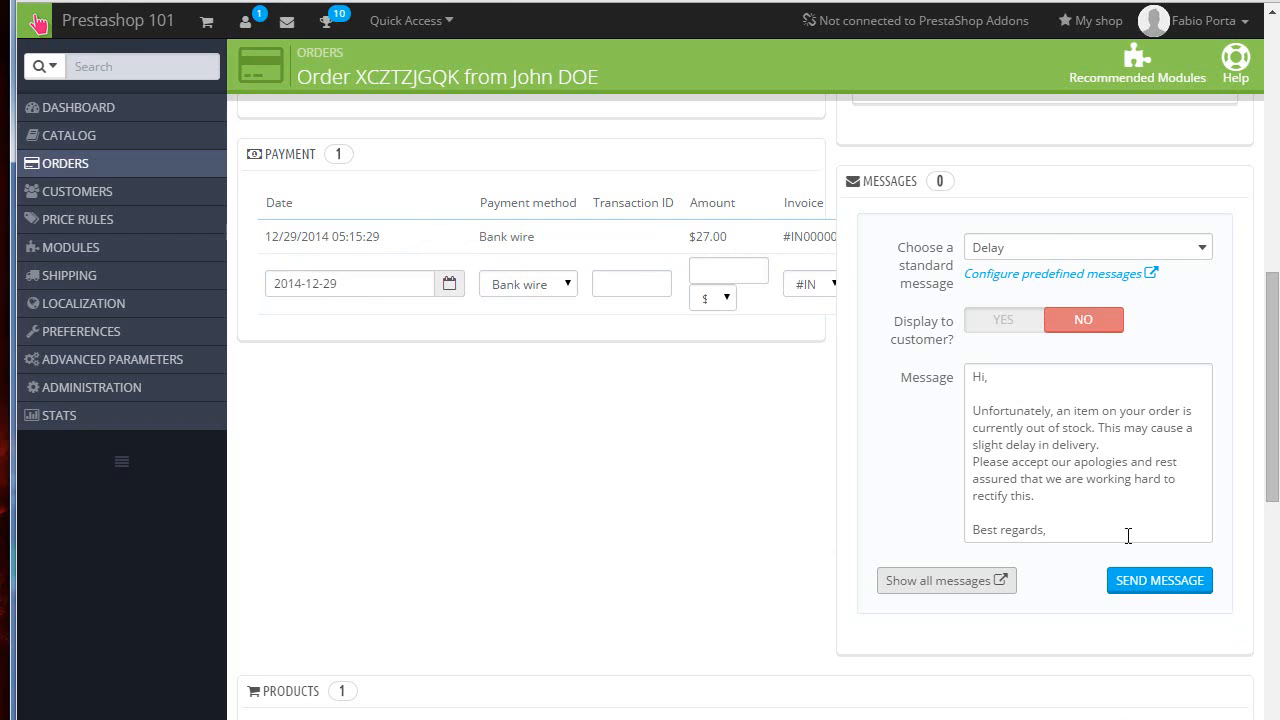
pyautogui.click(1032, 398)
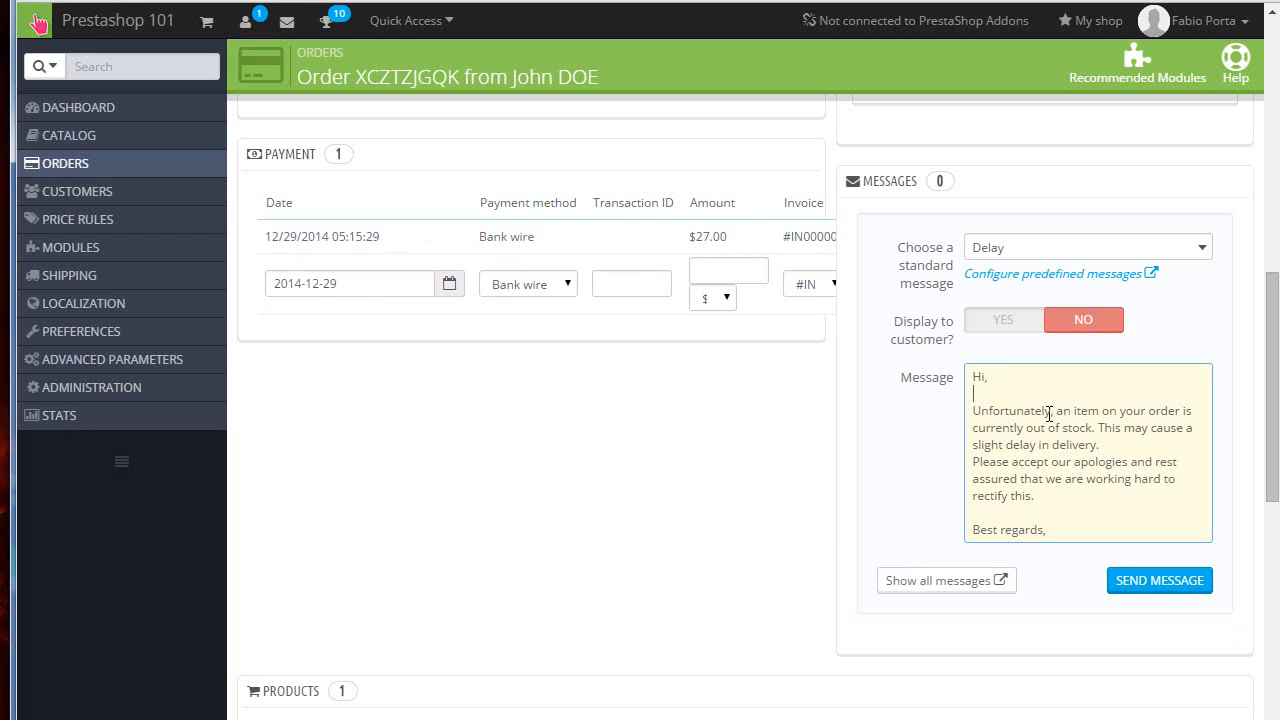
pyautogui.click(1150, 580)
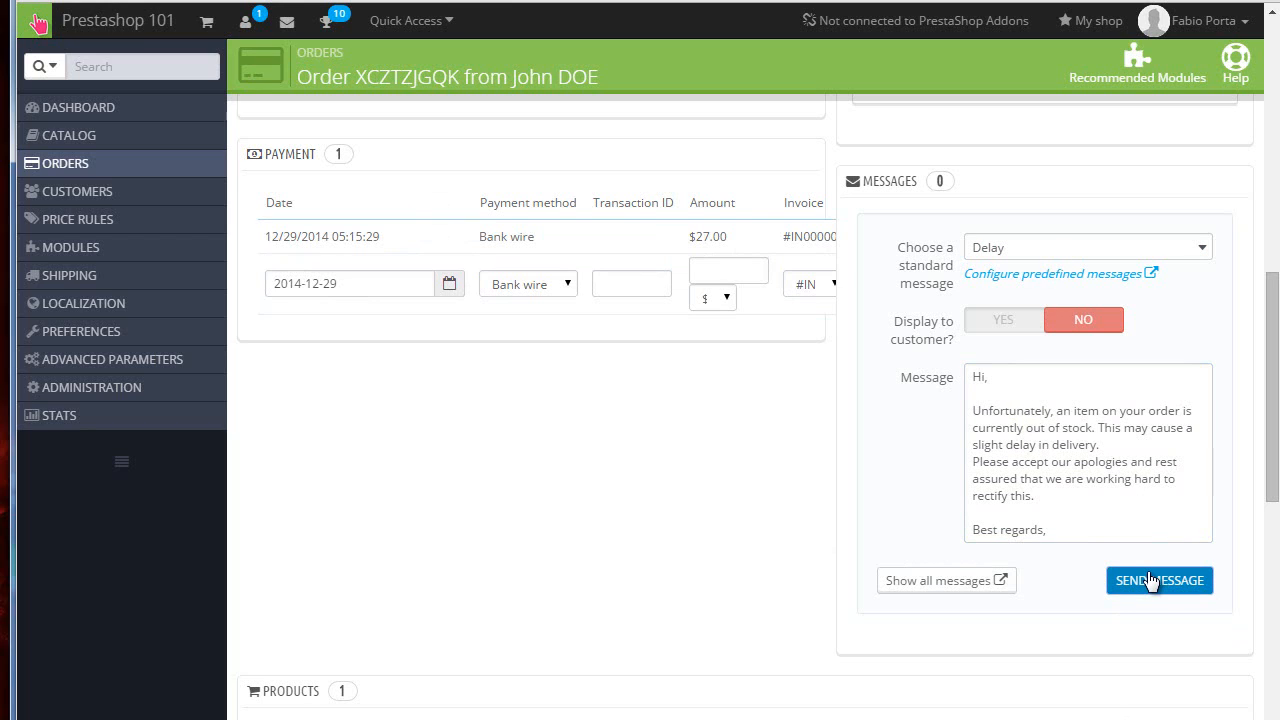
# Step: Update the order status to Shipped
pyautogui.scroll(-10, 1150, 580)
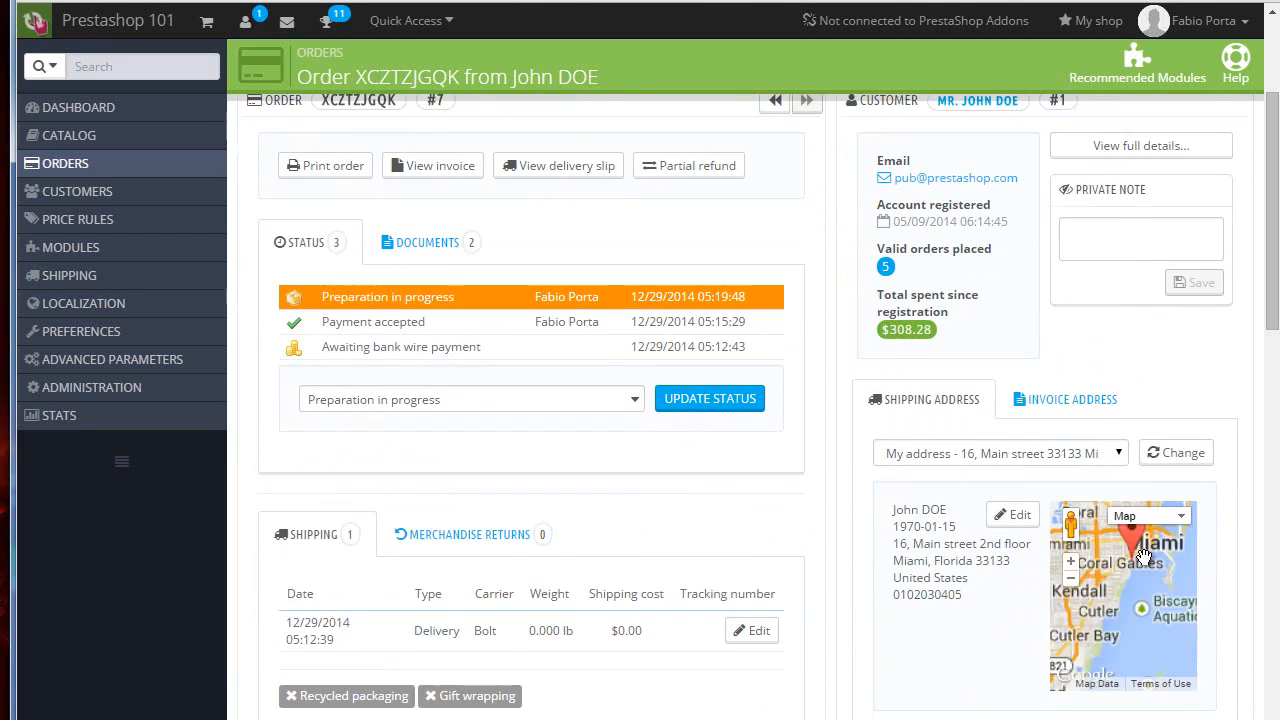
pyautogui.scroll(2, 958, 358)
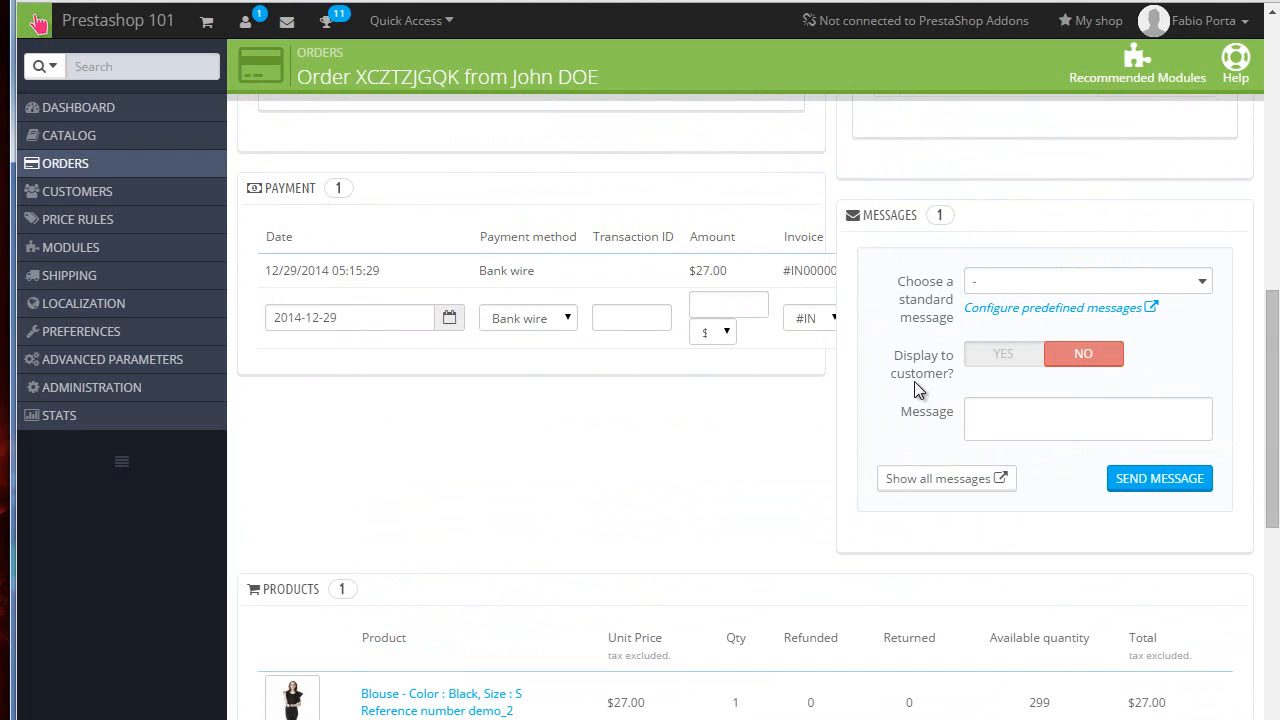
pyautogui.scroll(8, 809, 430)
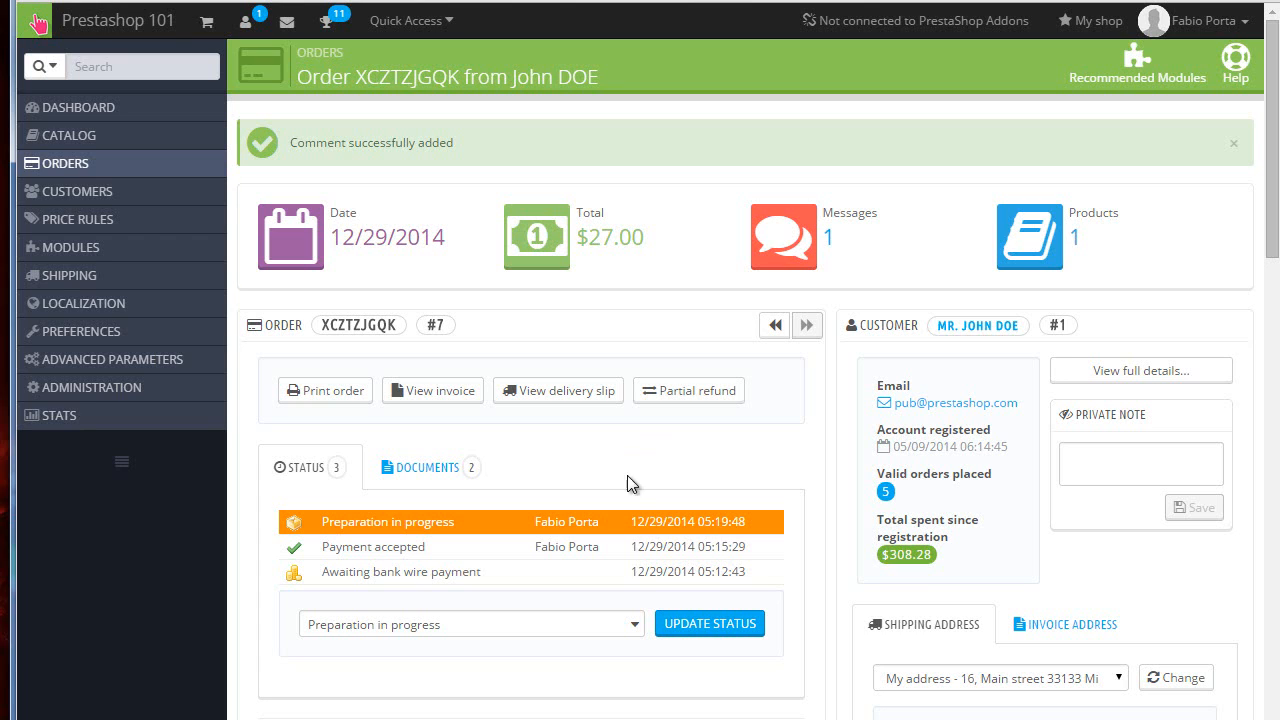
pyautogui.click(632, 625)
pyautogui.scroll(-1, 523, 650)
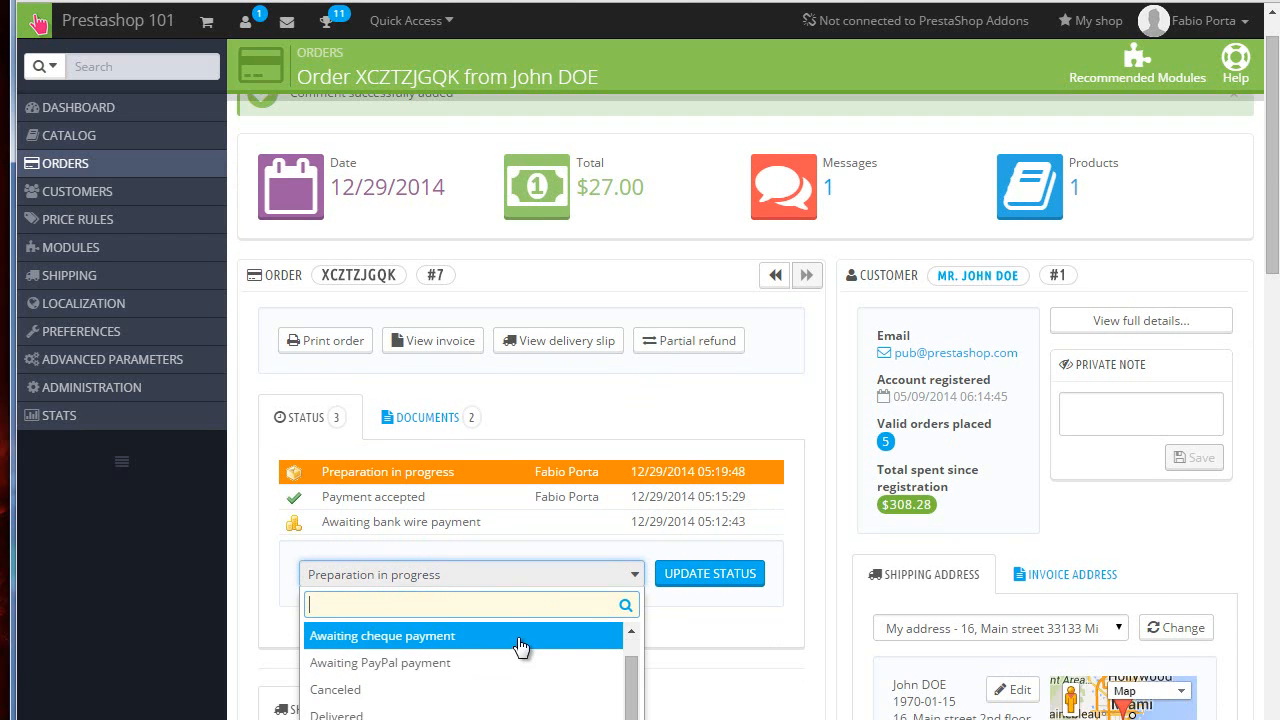
pyautogui.scroll(-1, 512, 650)
pyautogui.scroll(-3, 780, 635)
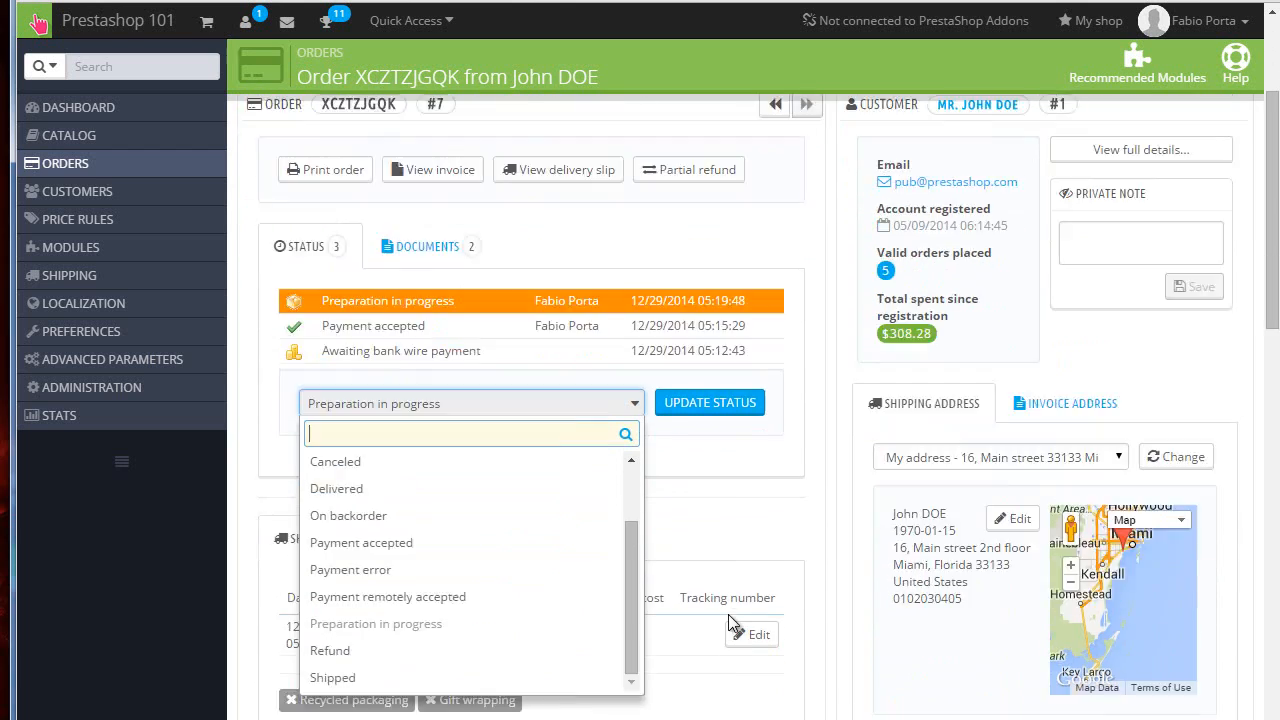
pyautogui.scroll(-2, 728, 614)
pyautogui.click(378, 537)
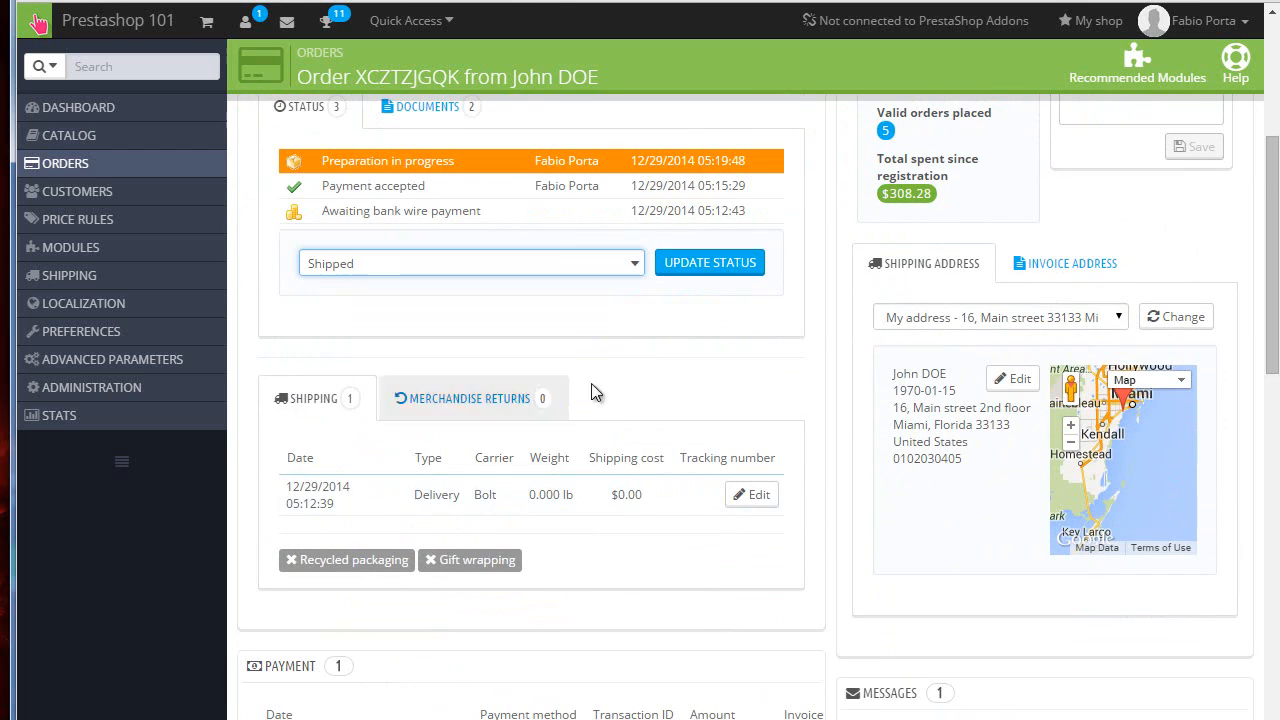
pyautogui.click(715, 280)
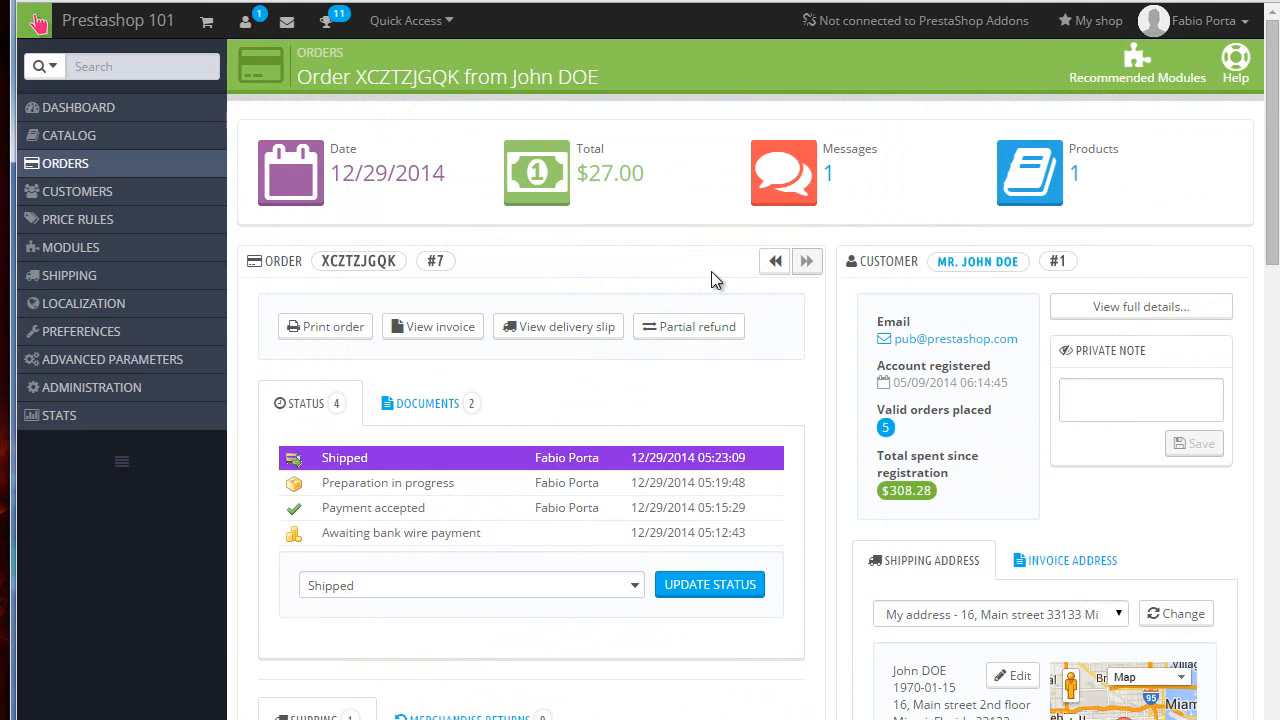
# Step: Enter a tracking number for the order's Bolt shipment and save it
pyautogui.scroll(-5, 711, 280)
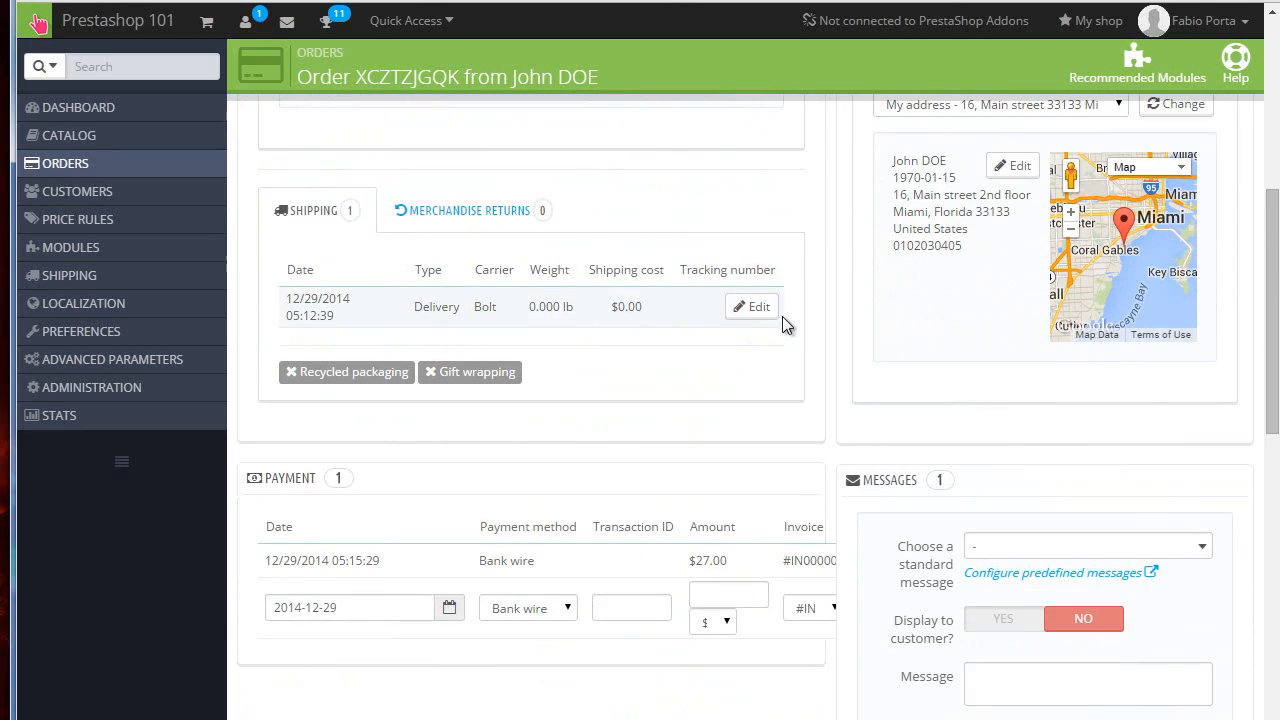
pyautogui.click(757, 307)
pyautogui.click(744, 303)
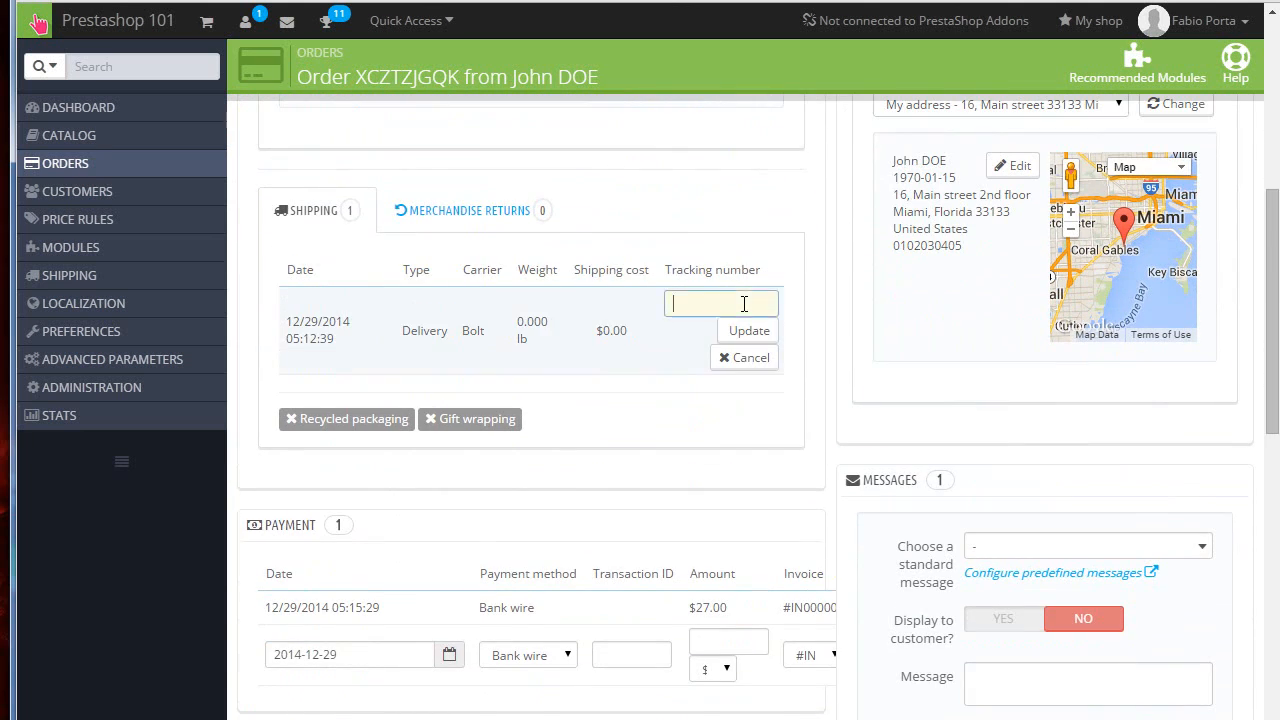
pyautogui.write('we343423sd322')
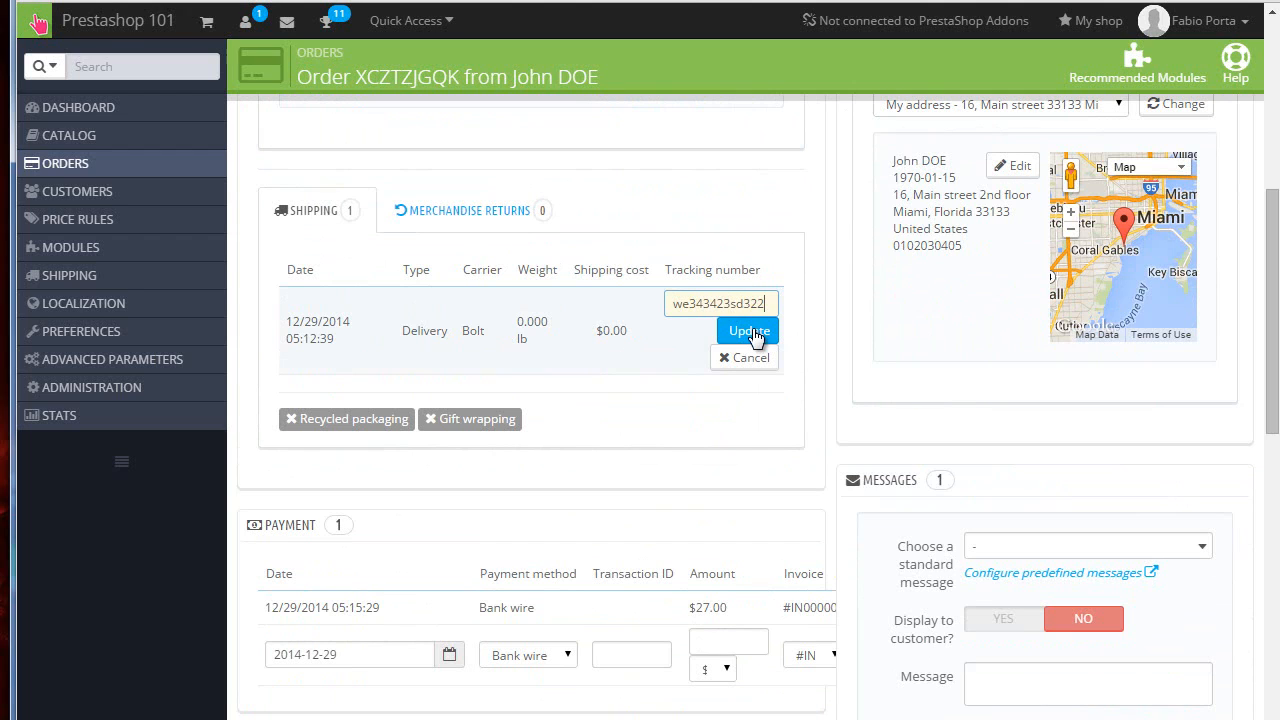
pyautogui.click(753, 334)
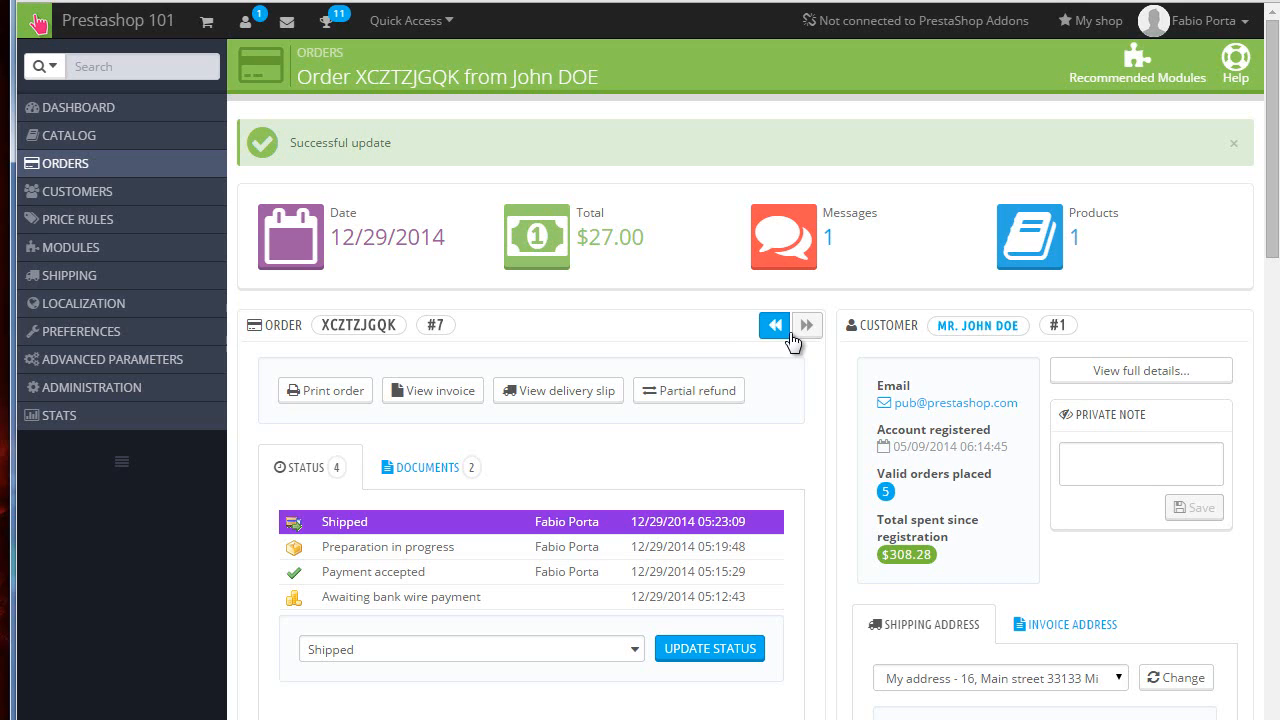
# Step: Open the order Statuses list and examine the order and return statuses
pyautogui.moveTo(141, 173)
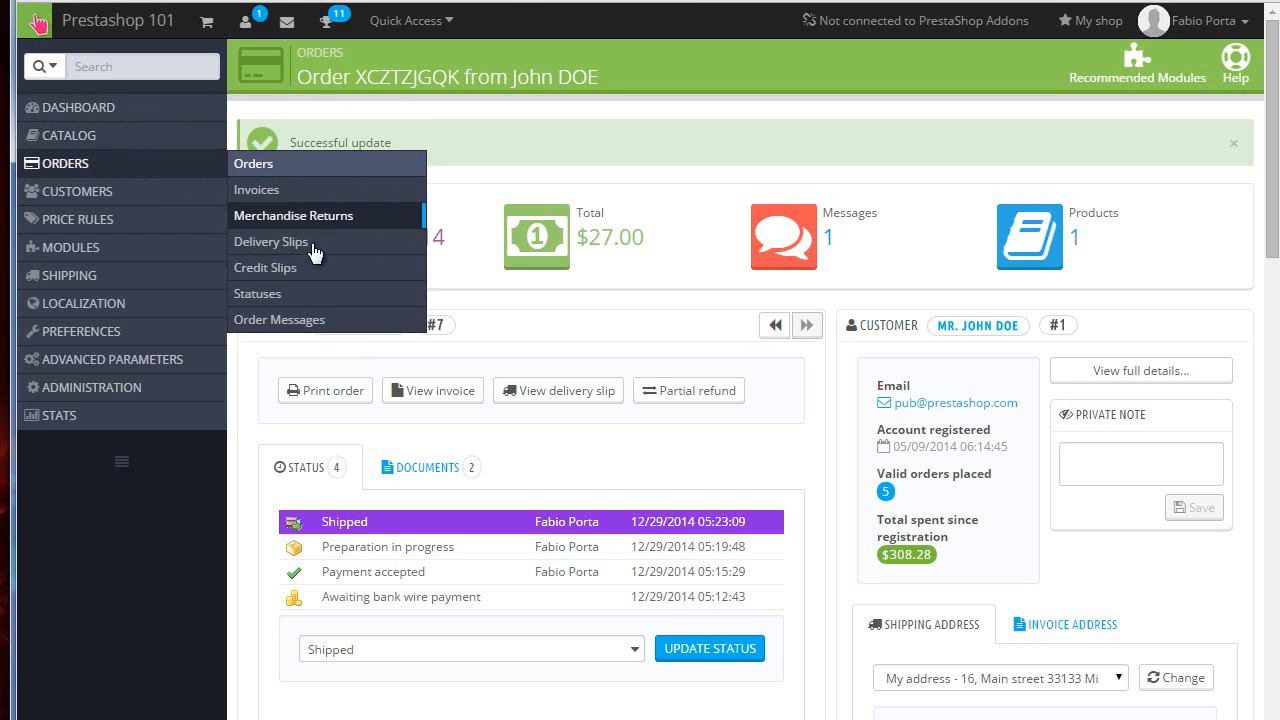
pyautogui.click(410, 292)
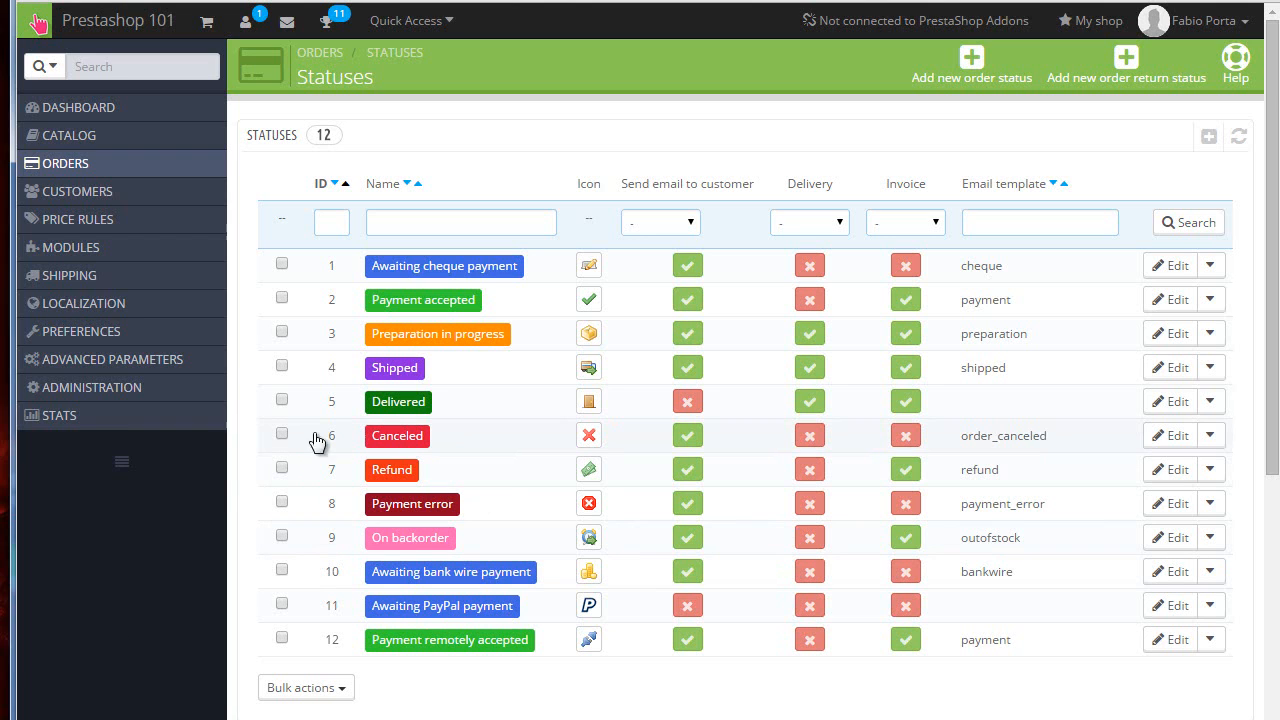
pyautogui.scroll(-4, 296, 410)
pyautogui.scroll(-1, 294, 406)
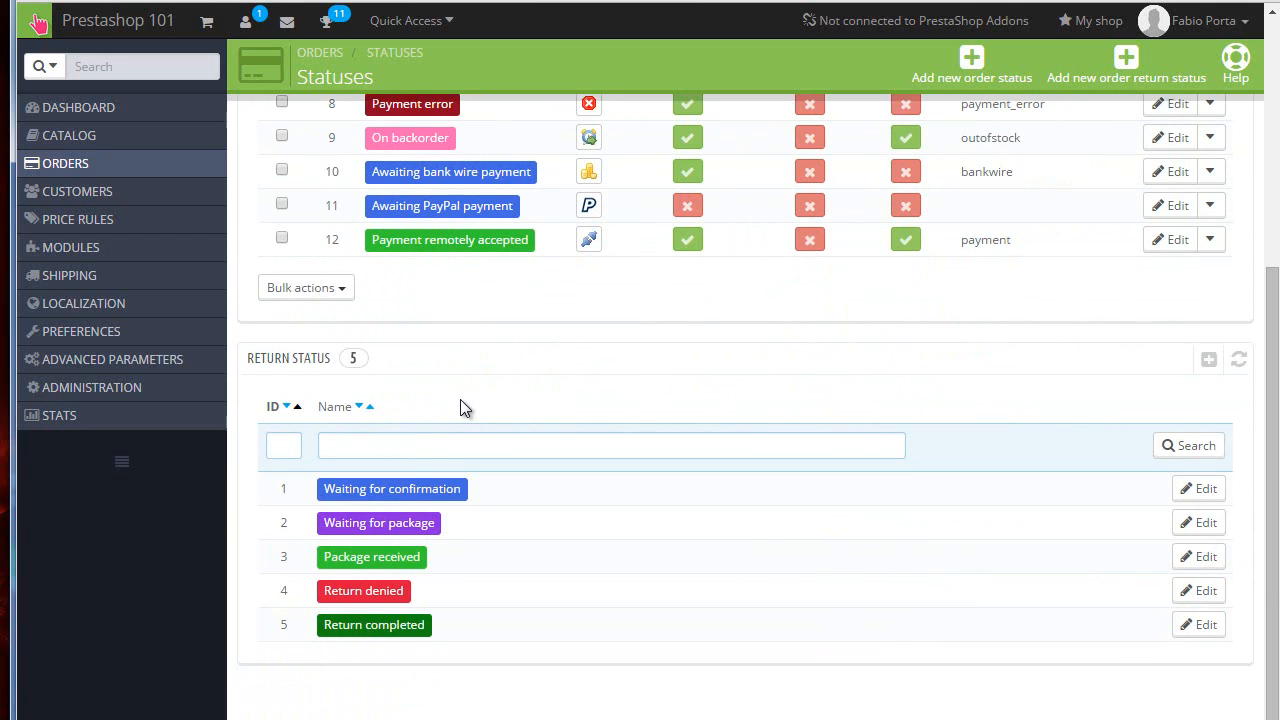
pyautogui.scroll(4, 463, 408)
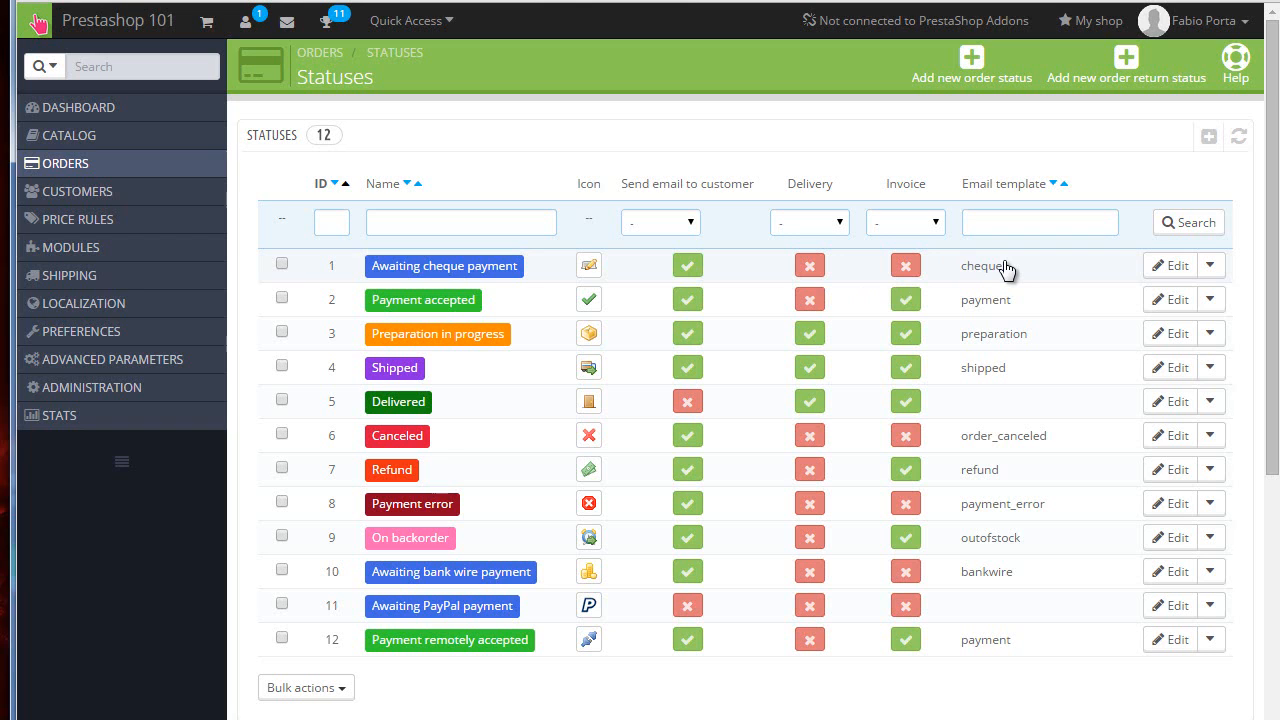
# Step: Open the Payment accepted status for editing and examine its options and email template
pyautogui.click(1183, 302)
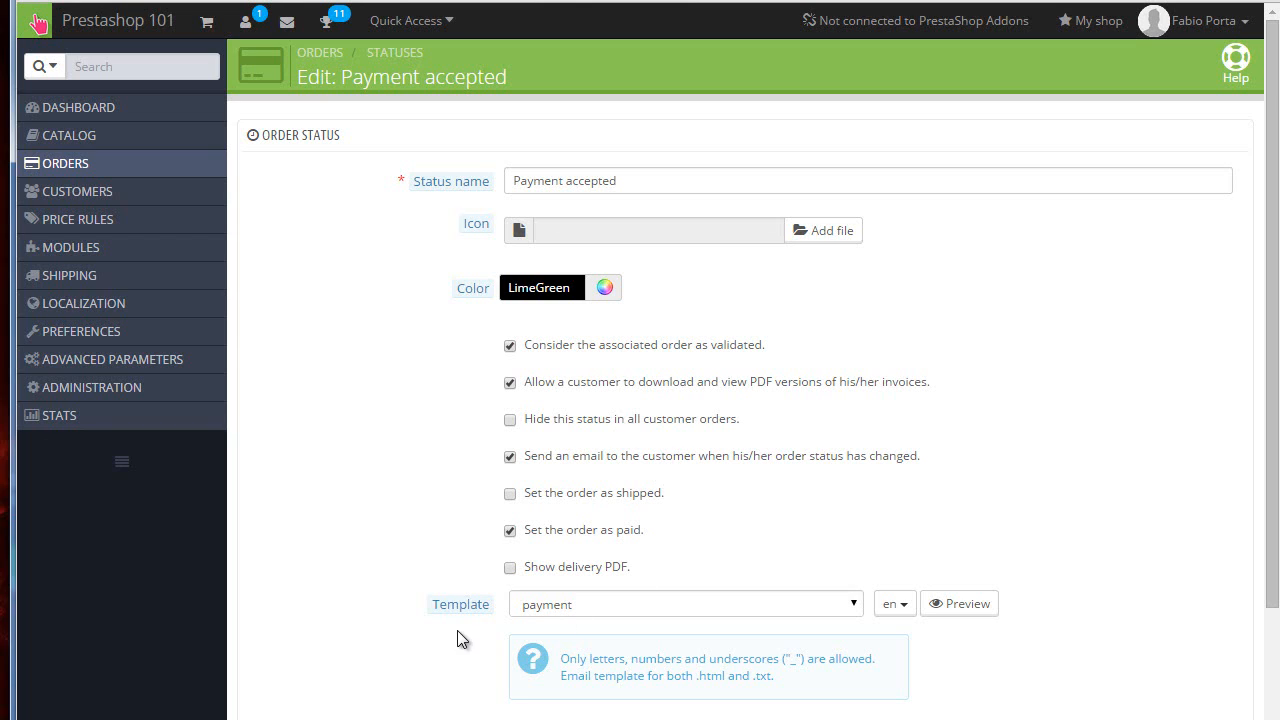
pyautogui.click(642, 608)
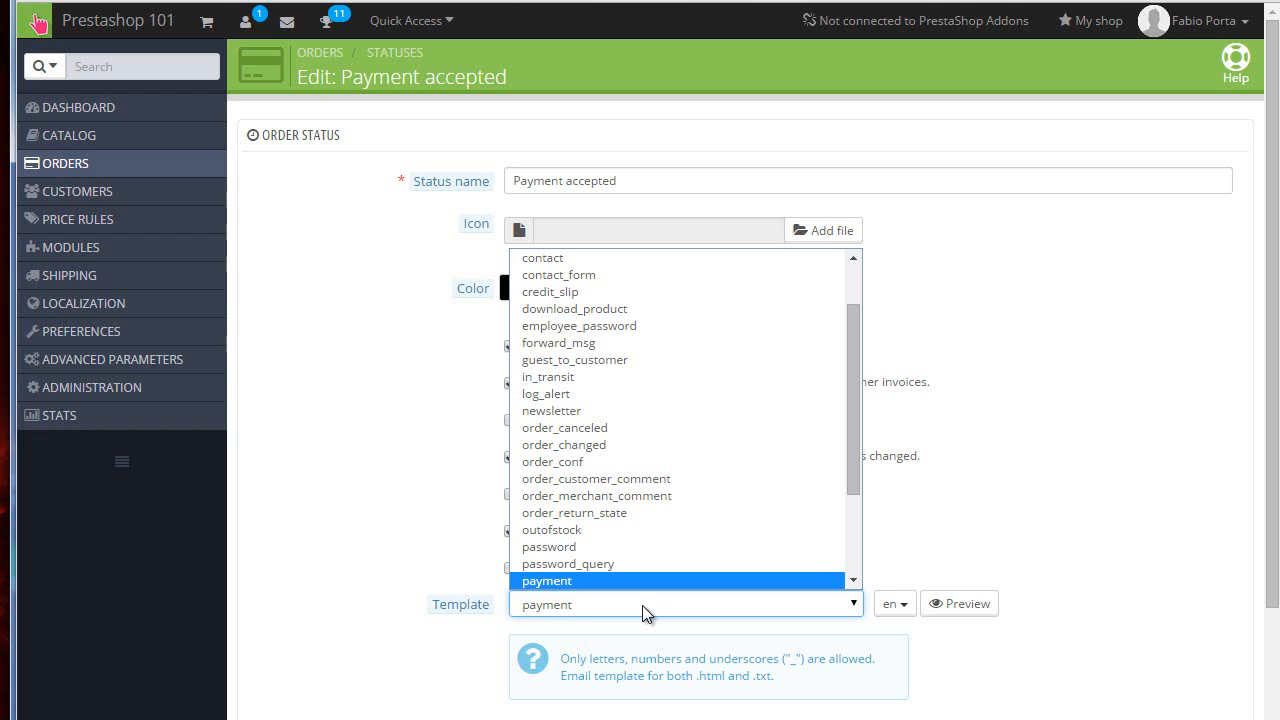
pyautogui.click(319, 391)
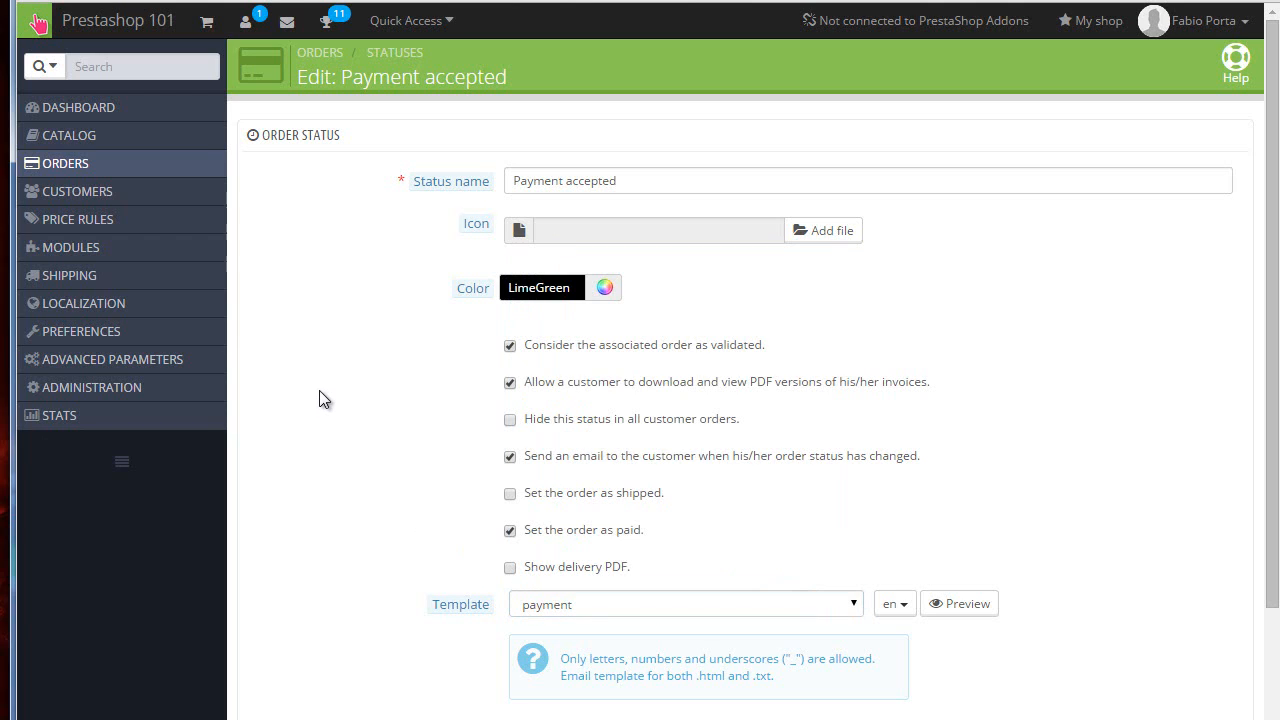
pyautogui.scroll(-1, 400, 410)
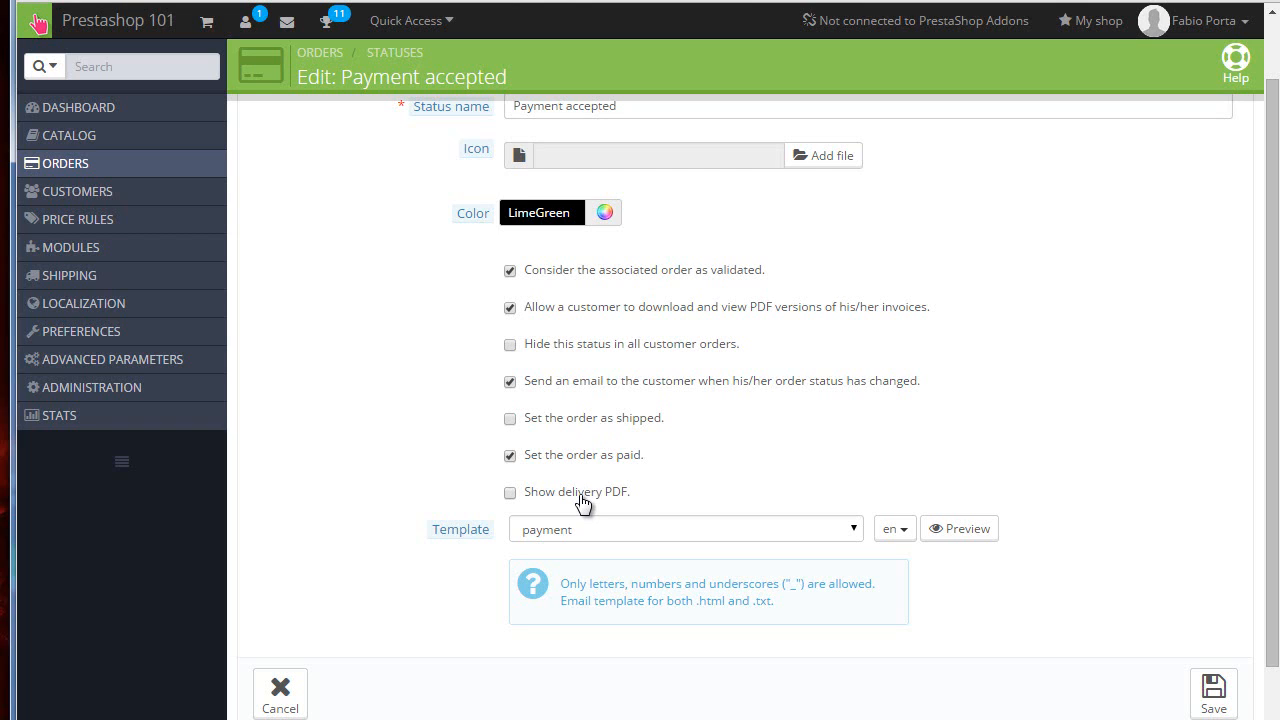
pyautogui.scroll(-1, 465, 472)
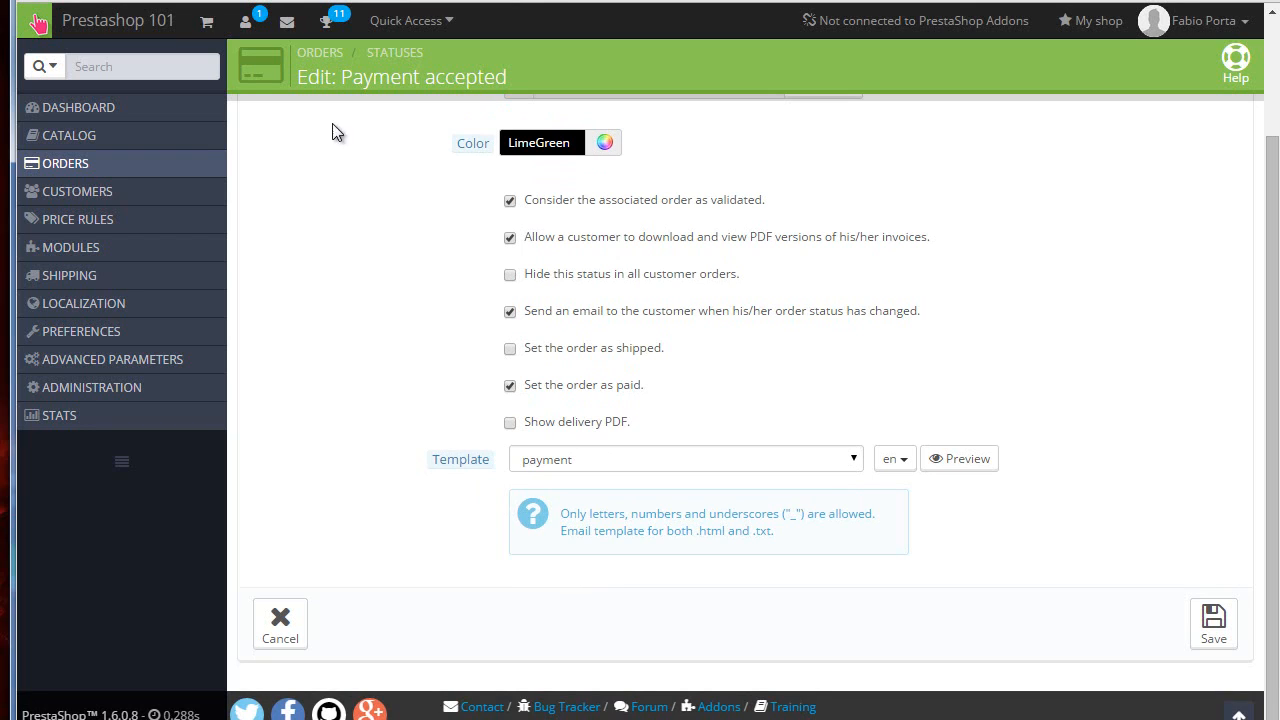
# Step: Leave the status editor and open the Invoices page to examine its by-date, by-status and invoice option settings
pyautogui.moveTo(213, 170)
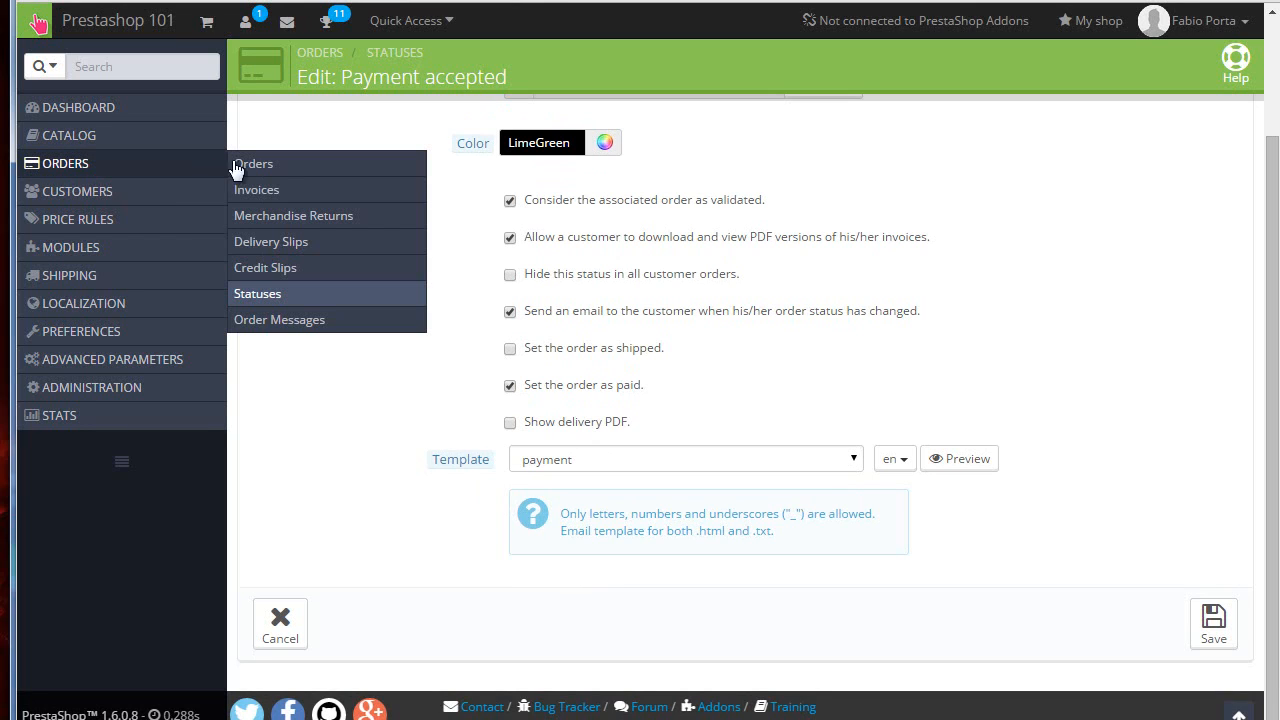
pyautogui.click(276, 293)
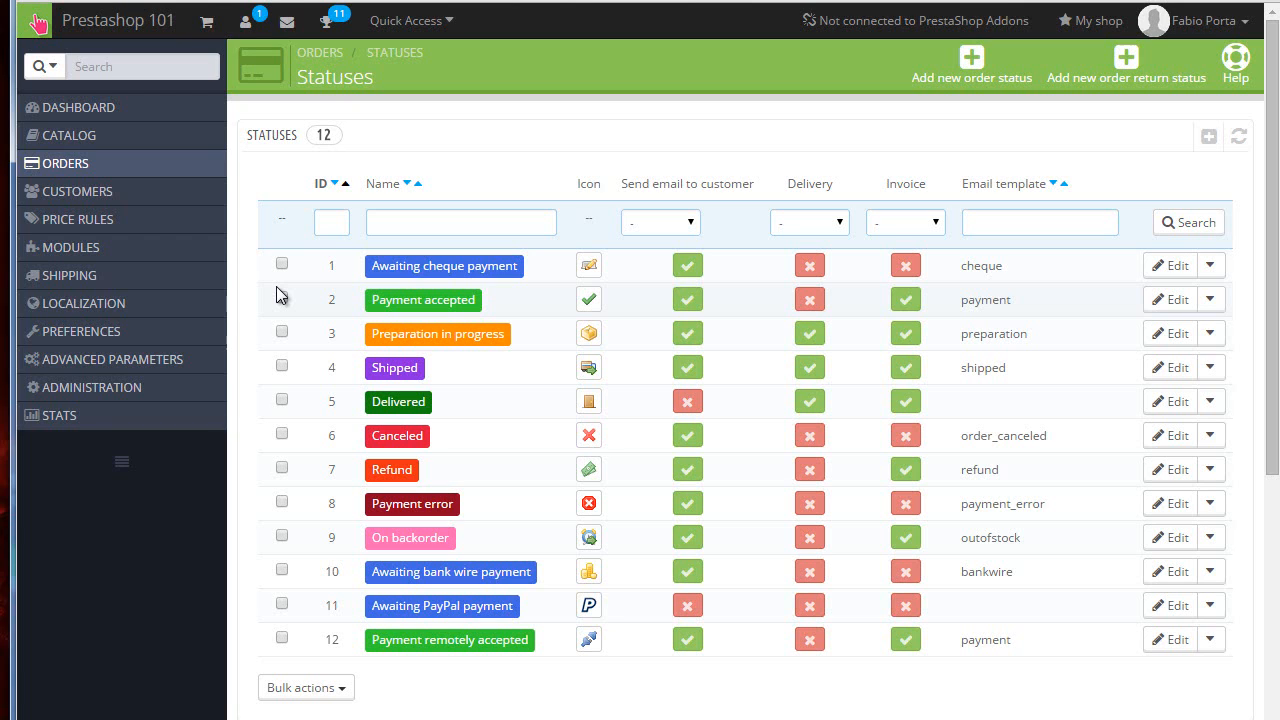
pyautogui.moveTo(60, 170)
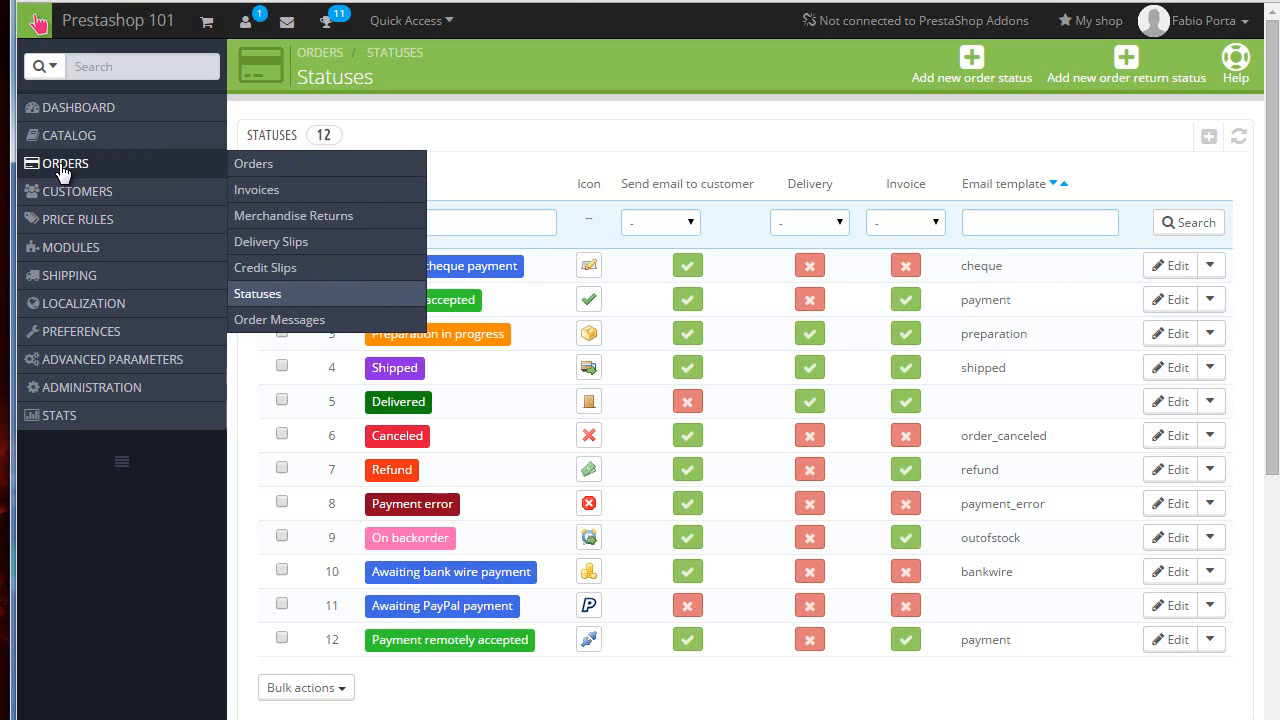
pyautogui.click(256, 189)
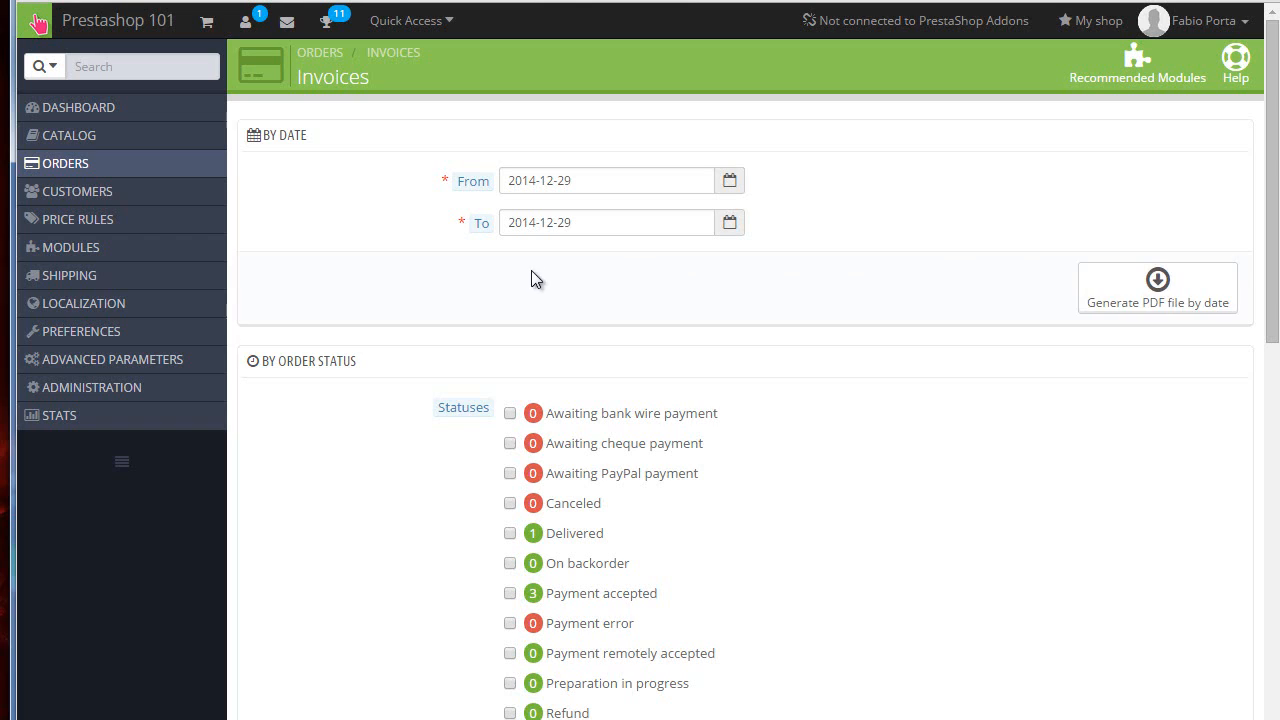
pyautogui.scroll(-2, 540, 272)
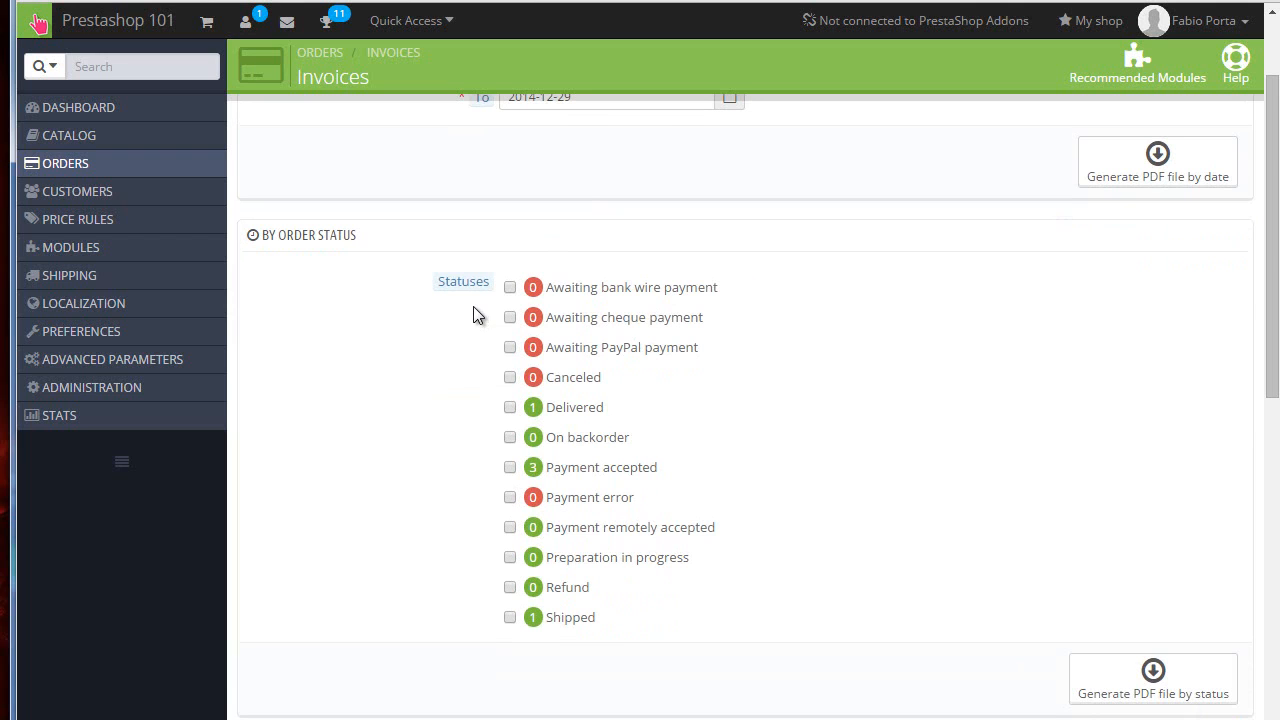
pyautogui.scroll(-4, 474, 314)
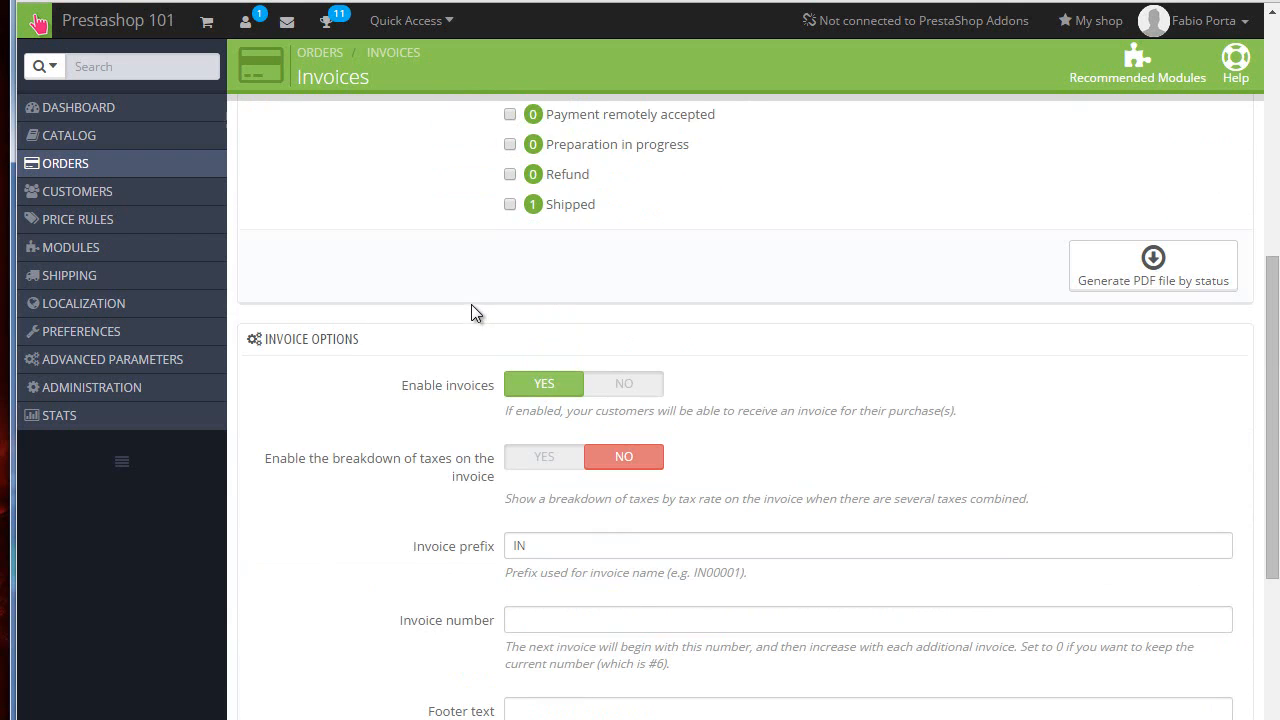
pyautogui.scroll(-2, 471, 304)
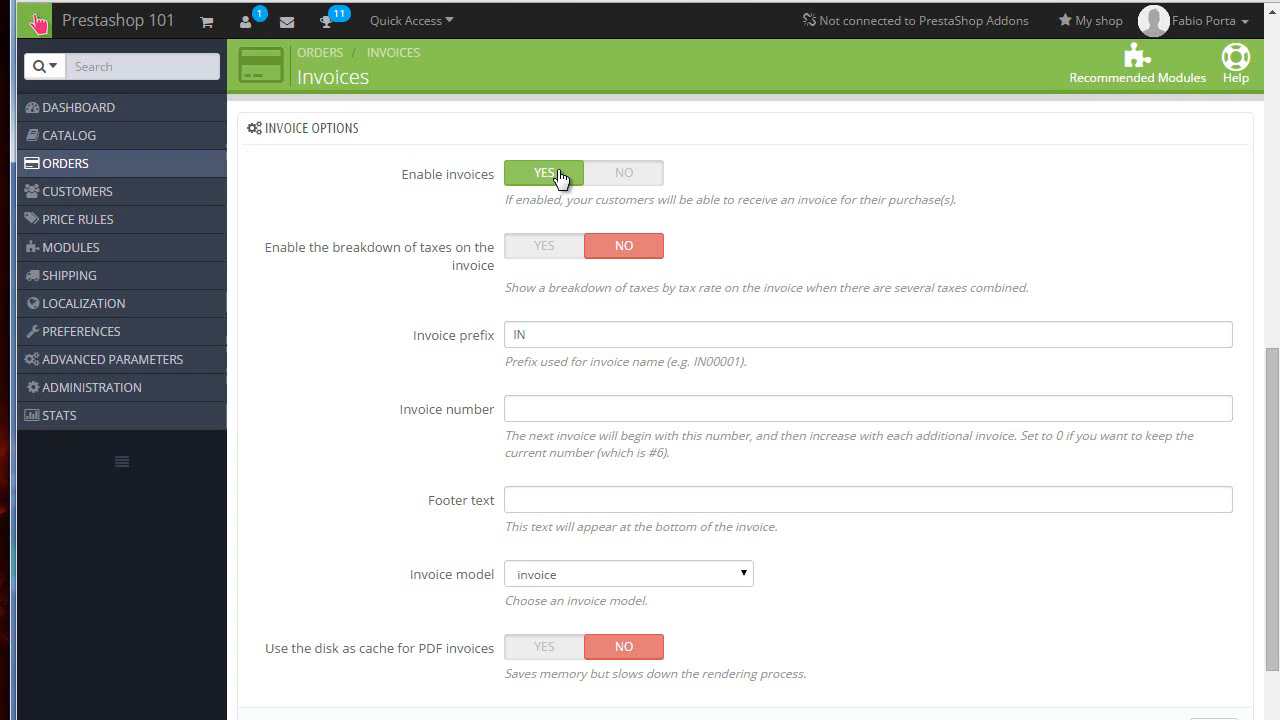
# Step: Toggle the invoice tax breakdown on and back off, then enter and clear sample footer text
pyautogui.click(561, 254)
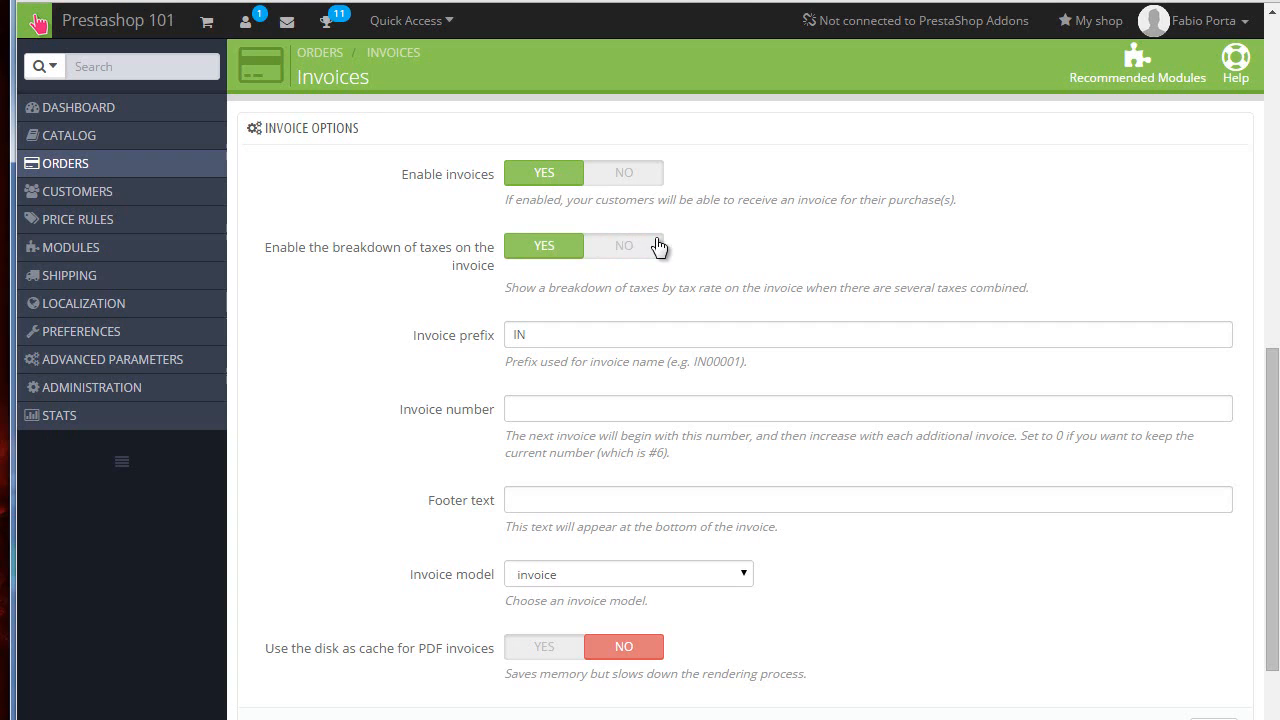
pyautogui.click(621, 246)
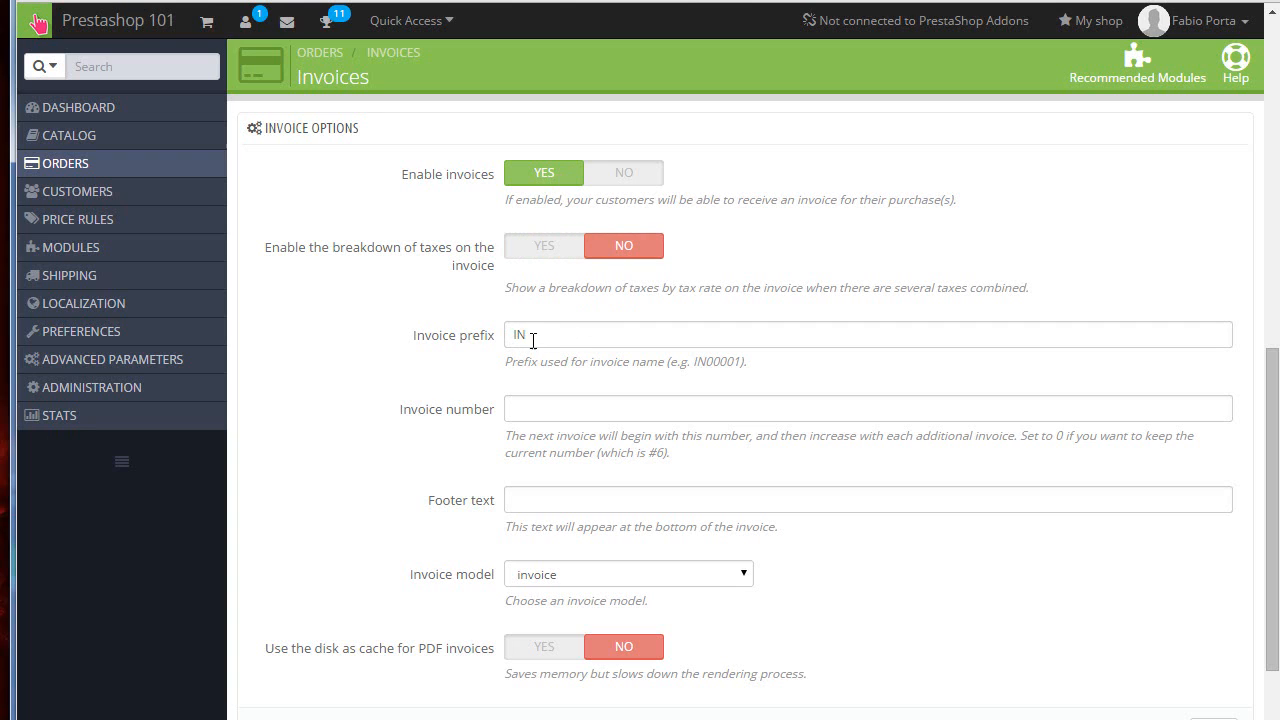
pyautogui.click(570, 412)
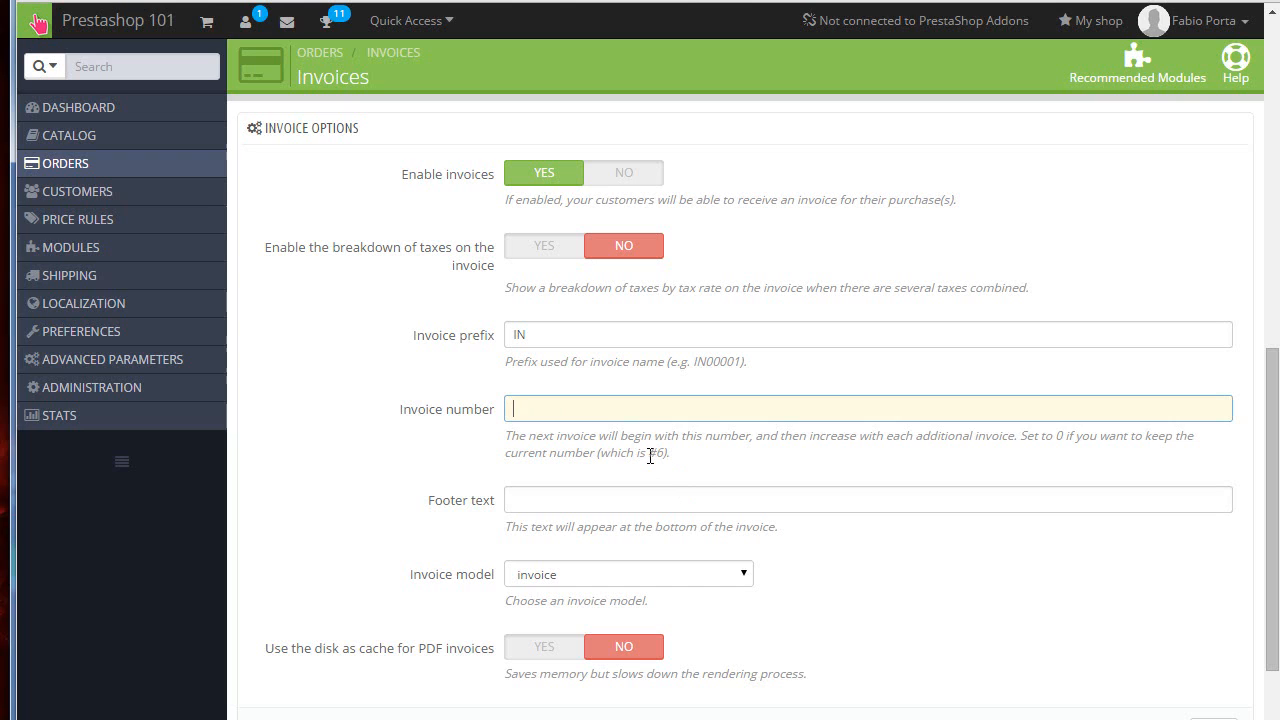
pyautogui.moveTo(648, 455); pyautogui.dragTo(670, 455)
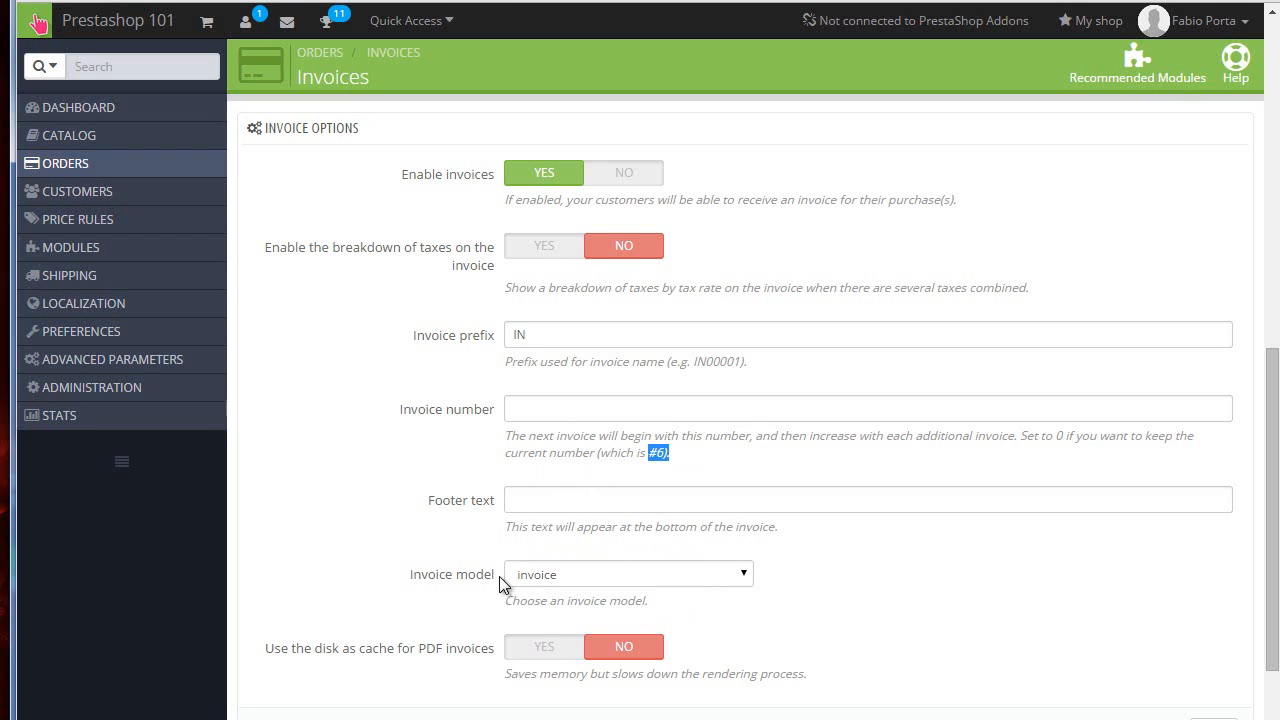
pyautogui.scroll(-2, 500, 585)
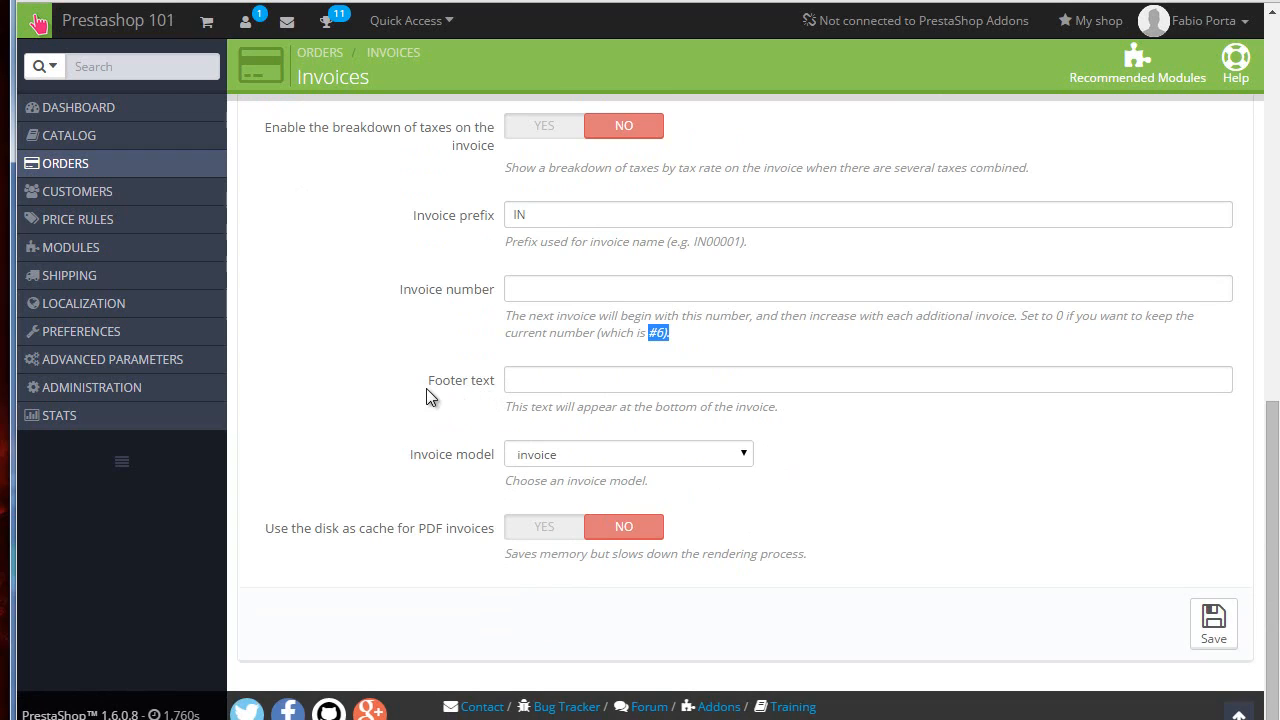
pyautogui.moveTo(421, 382); pyautogui.dragTo(511, 381)
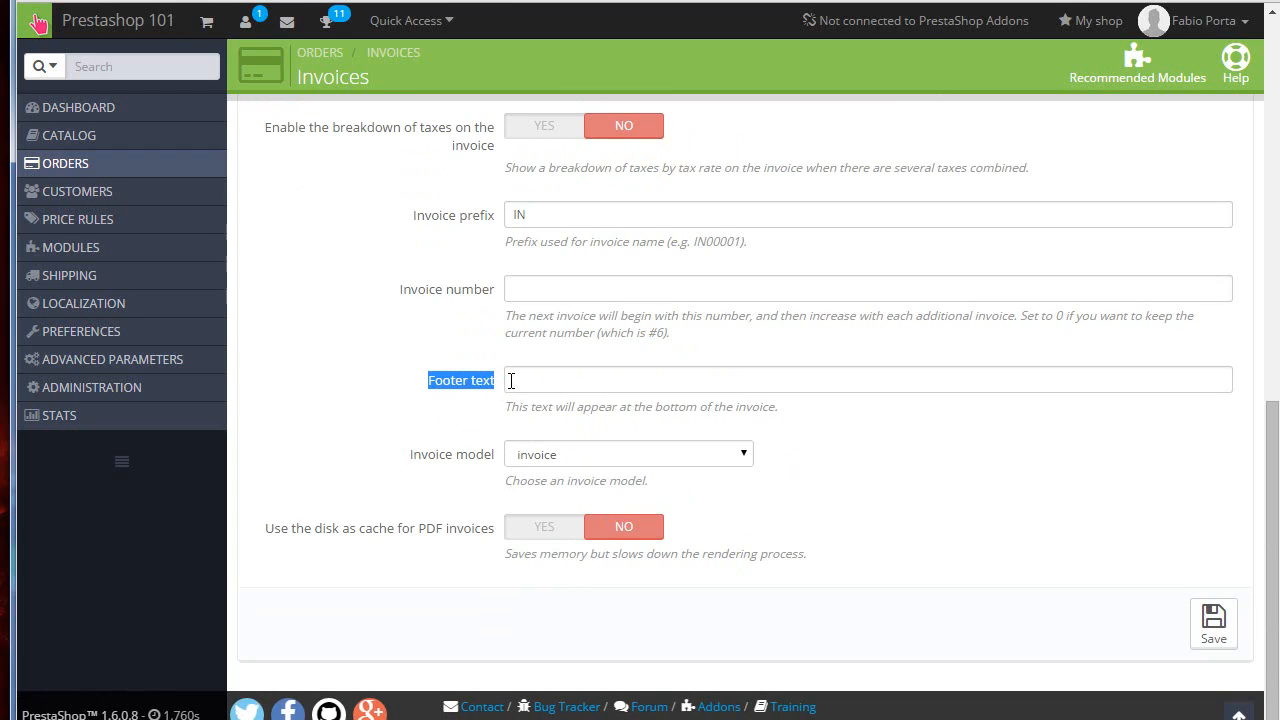
pyautogui.click(574, 380)
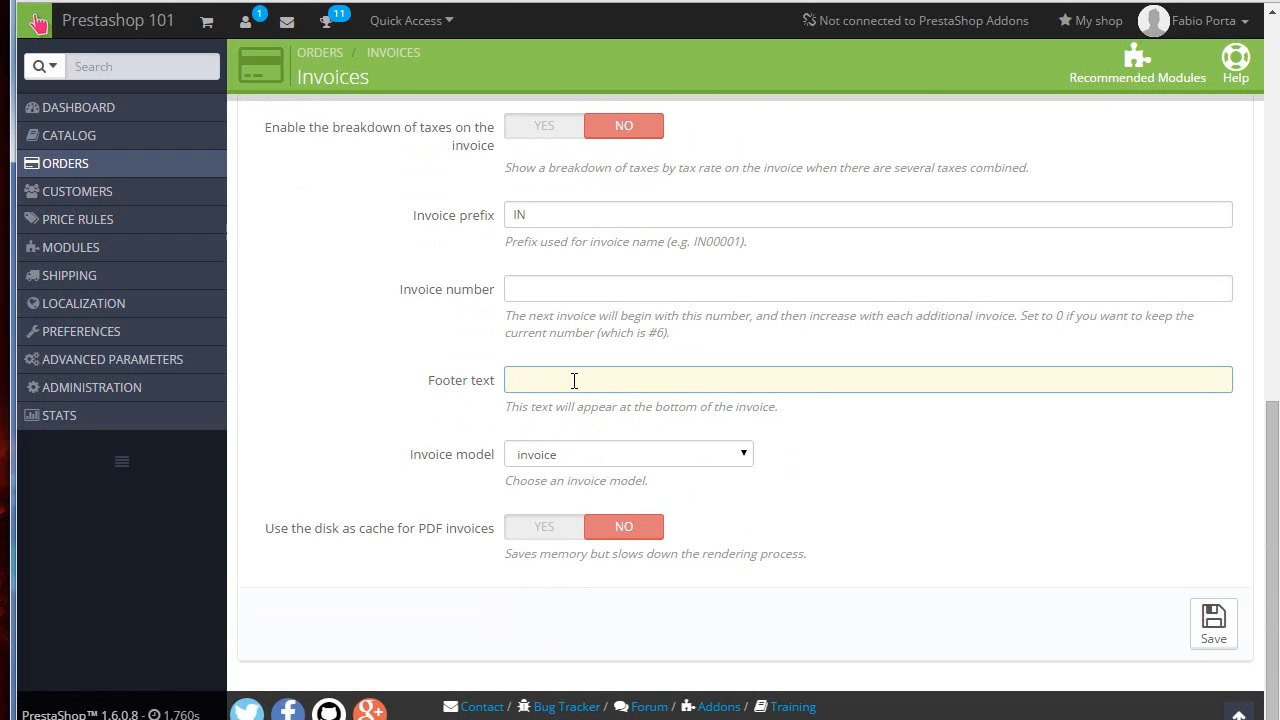
pyautogui.write('desfsdfsdf')
pyautogui.hotkey('ctrl', 'a')
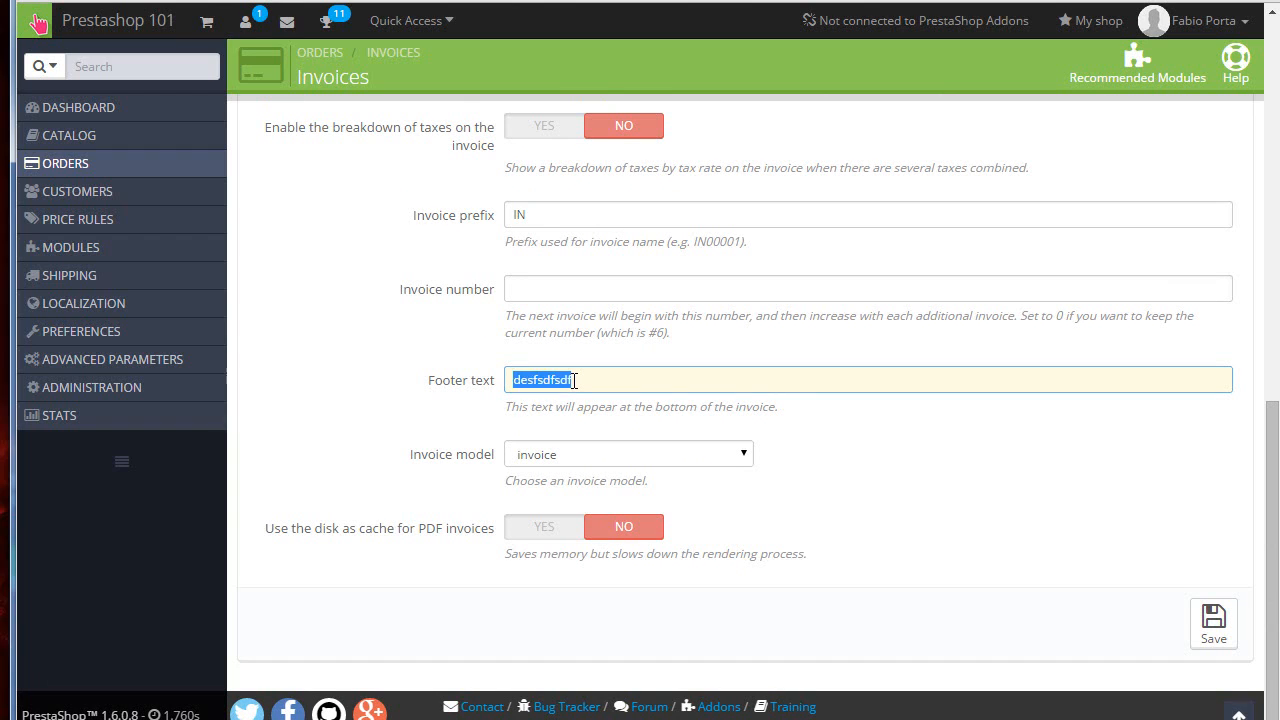
pyautogui.press('BackSpace')
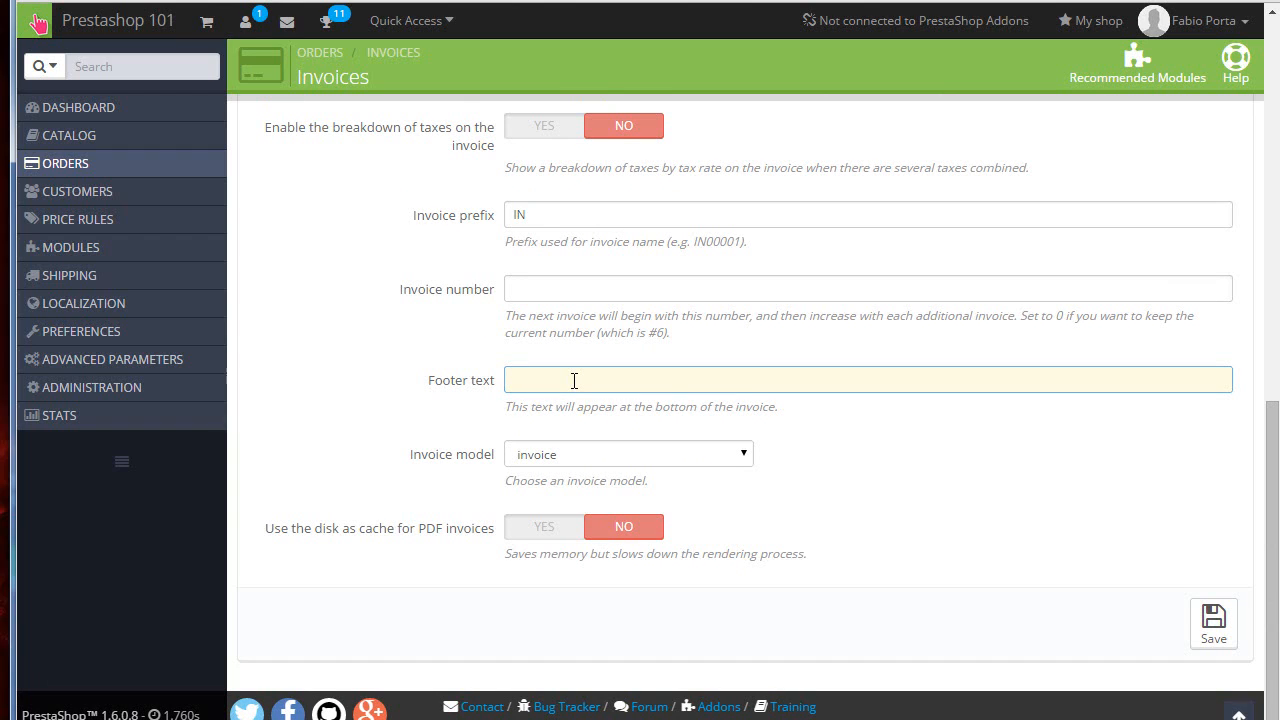
# Step: Open the order Statuses list and examine the return statuses
pyautogui.moveTo(166, 168)
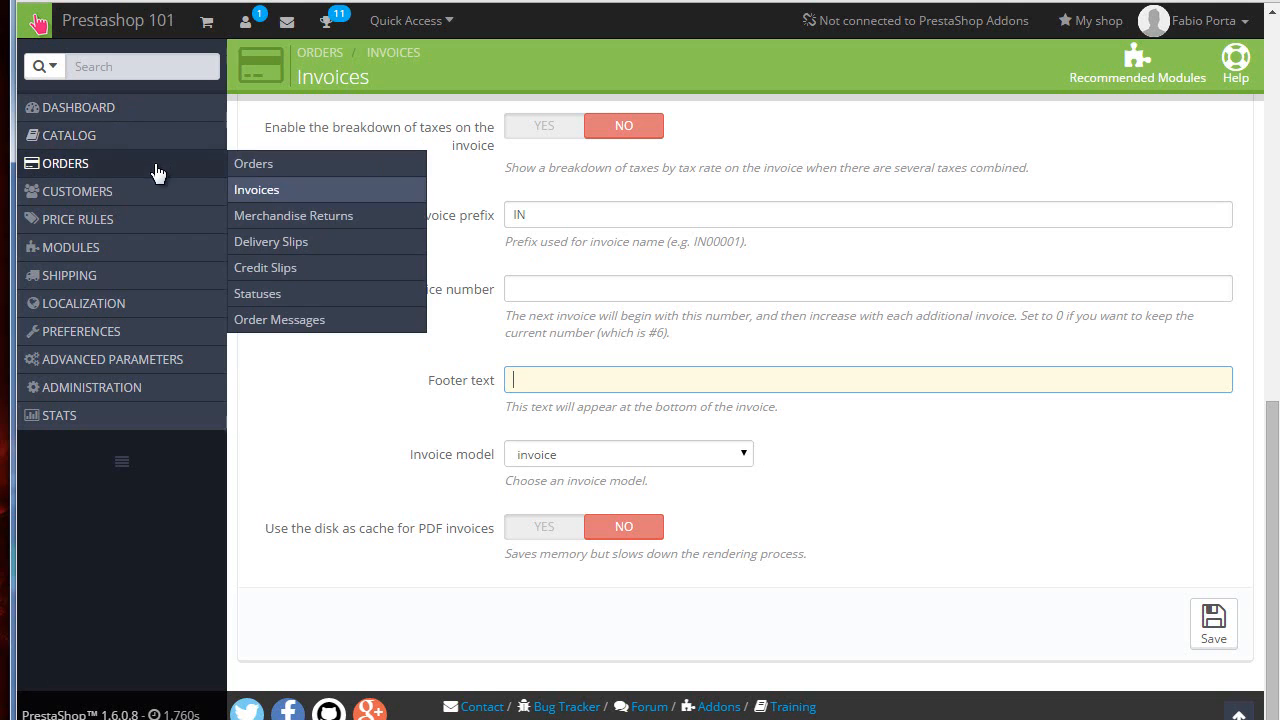
pyautogui.click(271, 292)
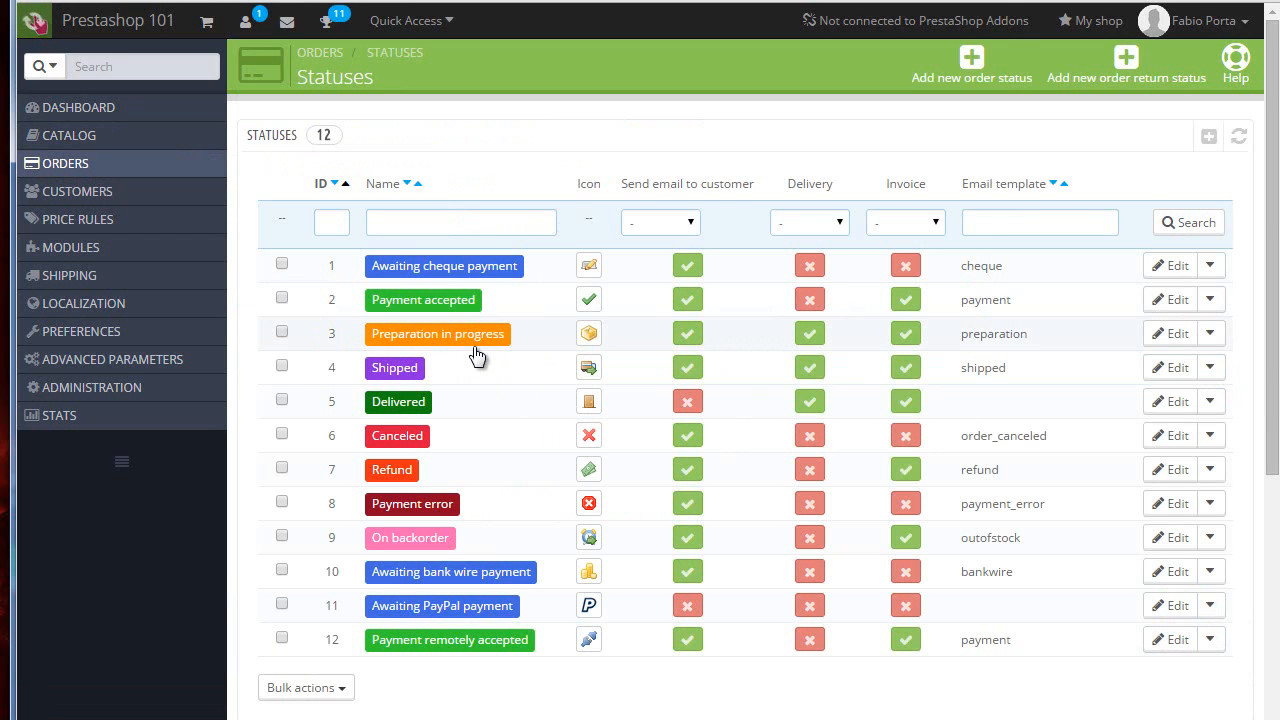
pyautogui.scroll(-4, 440, 355)
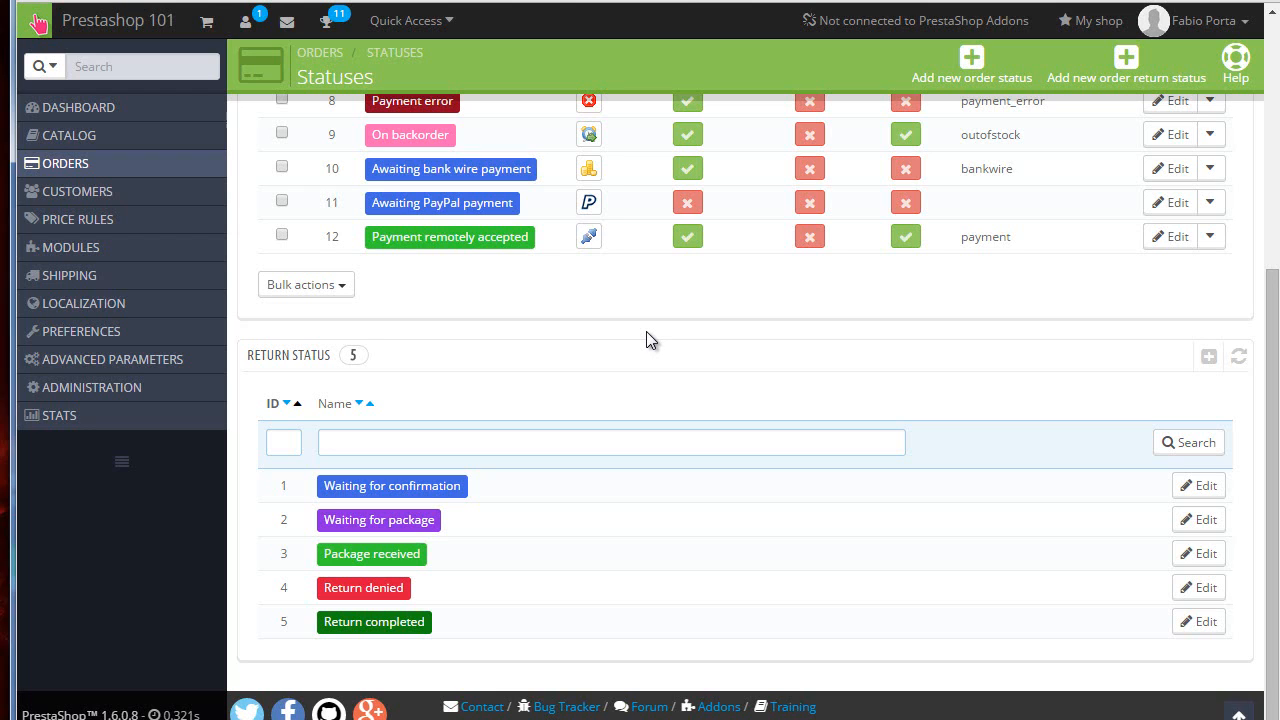
# Step: Open Merchandise Returns, enable returns, set the time limit of validity to 99 days and save
pyautogui.moveTo(190, 166)
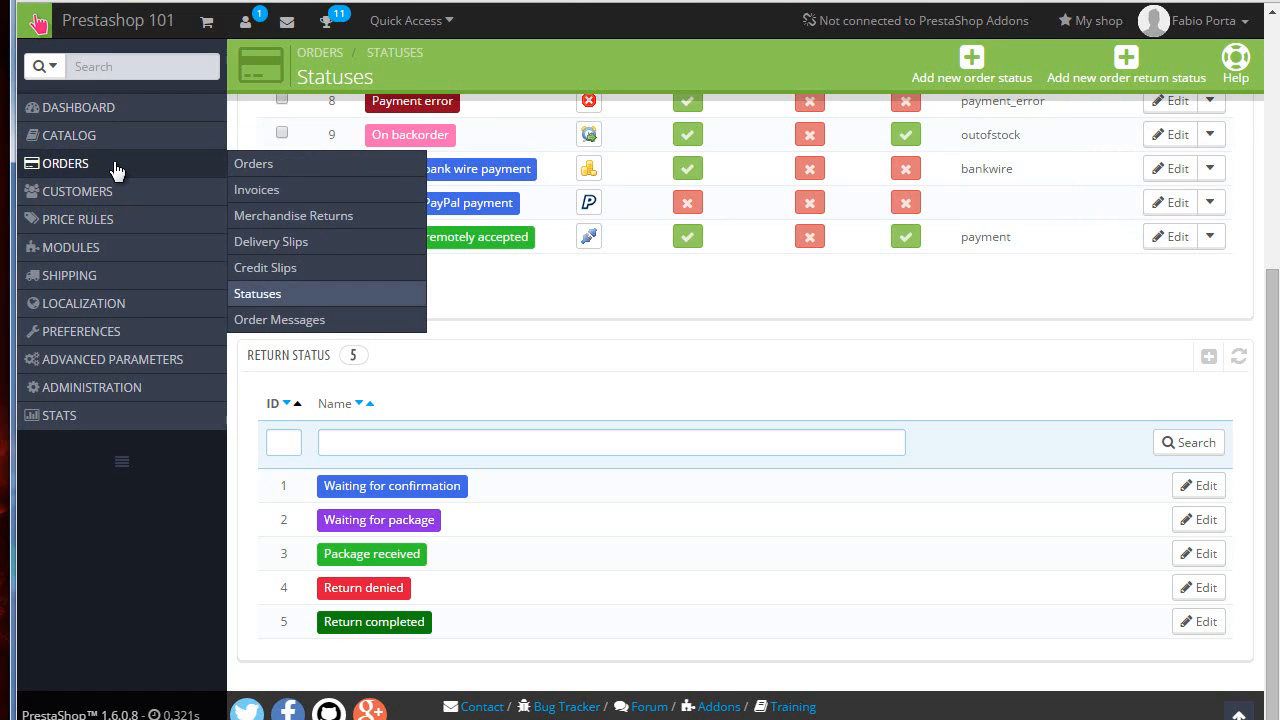
pyautogui.click(300, 213)
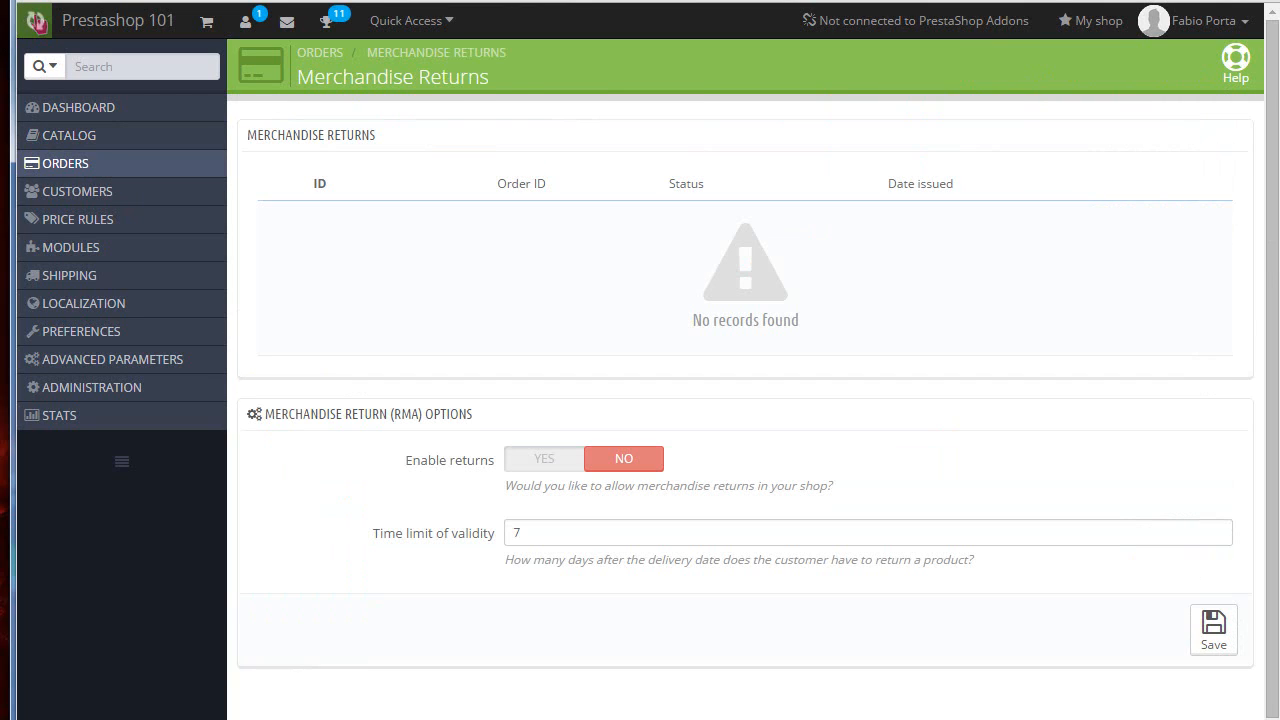
pyautogui.click(543, 462)
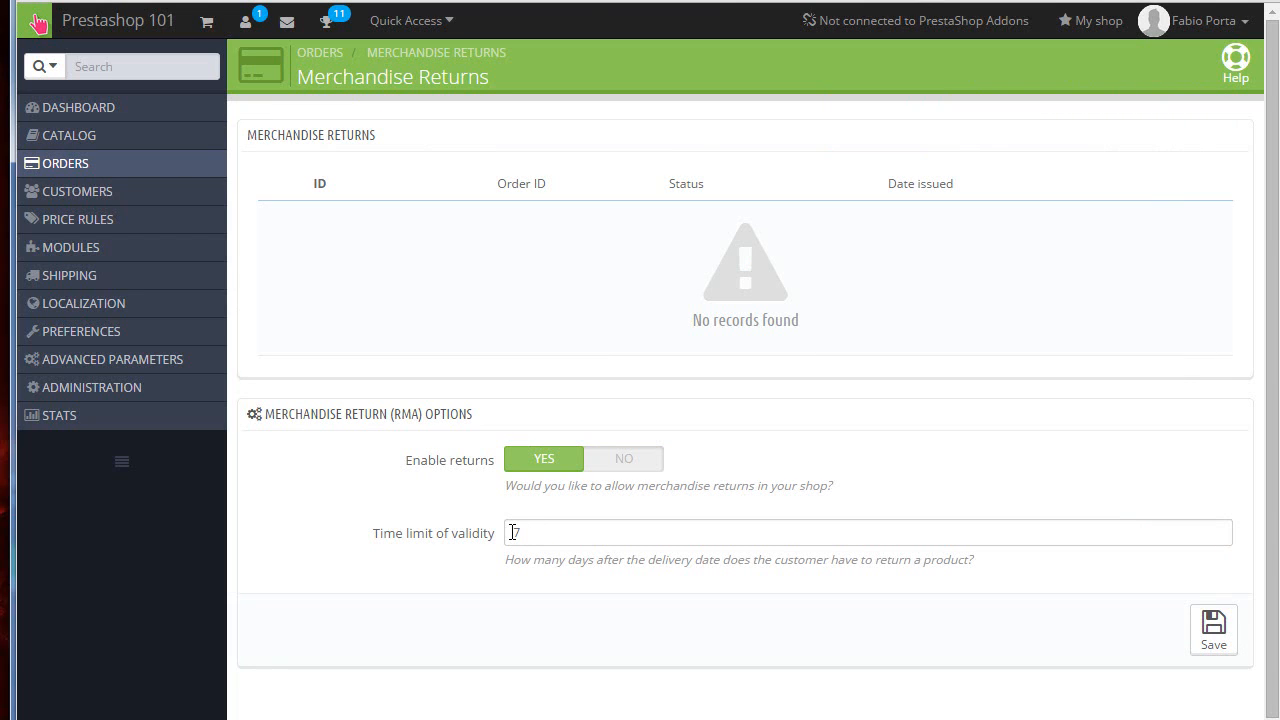
pyautogui.click(512, 532)
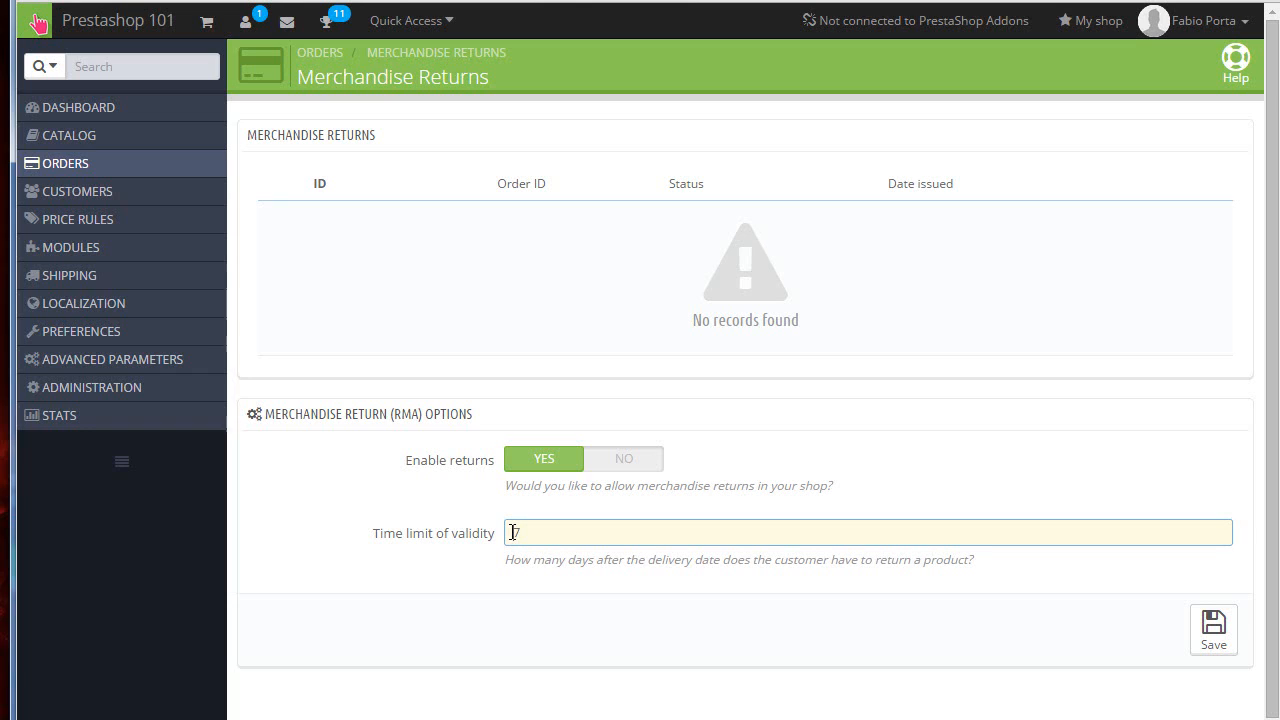
pyautogui.write('99')
pyautogui.click(1204, 641)
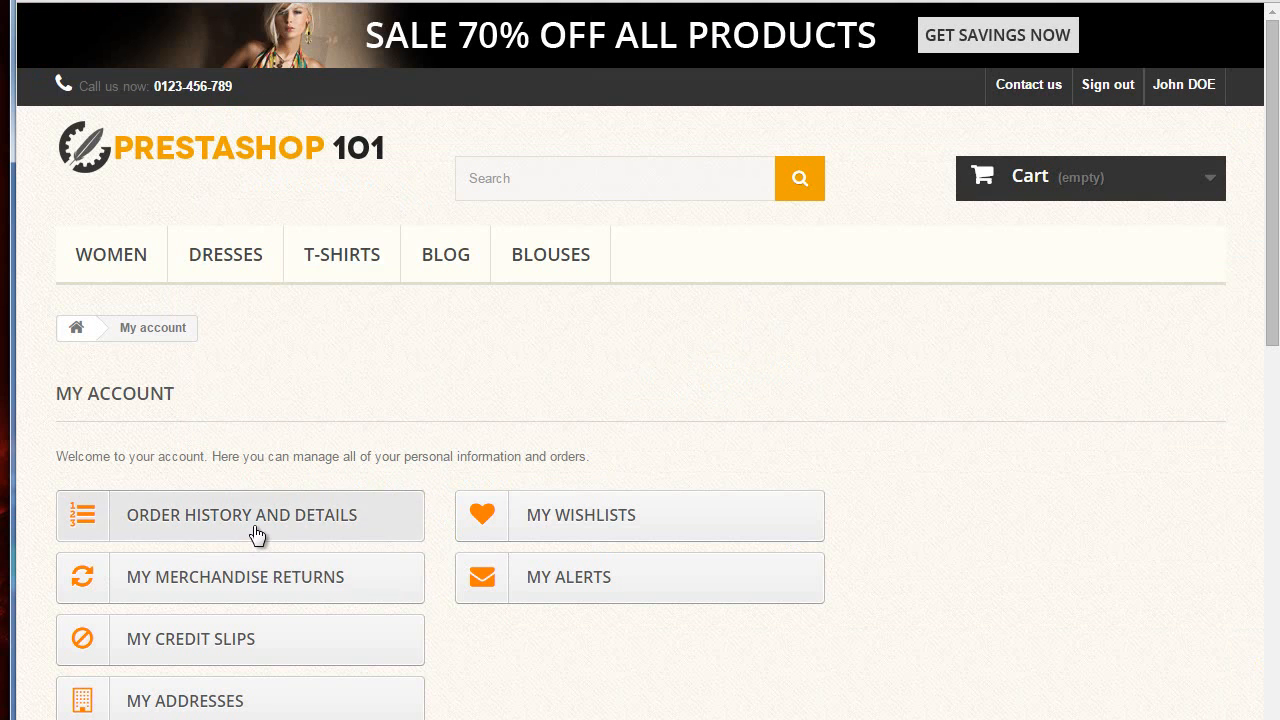
# Step: In the storefront customer account, open the order history and go to its page 3
pyautogui.click(253, 525)
pyautogui.scroll(-2, 363, 420)
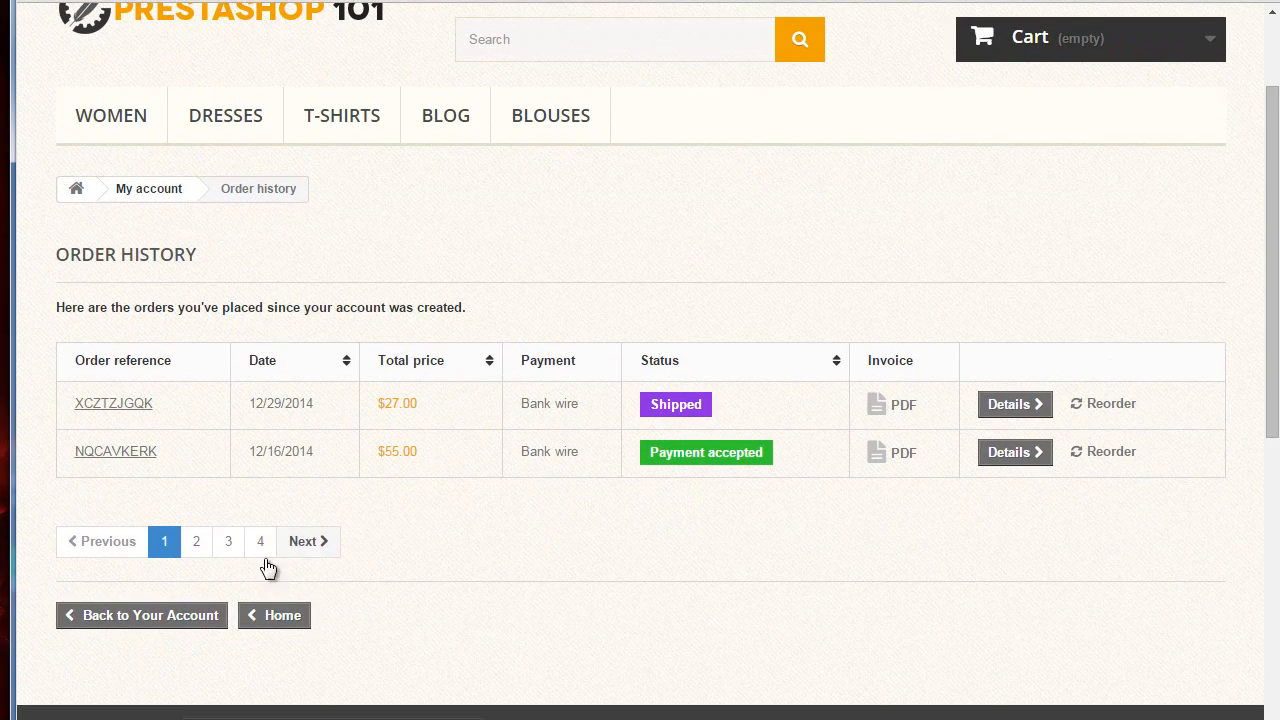
pyautogui.click(228, 541)
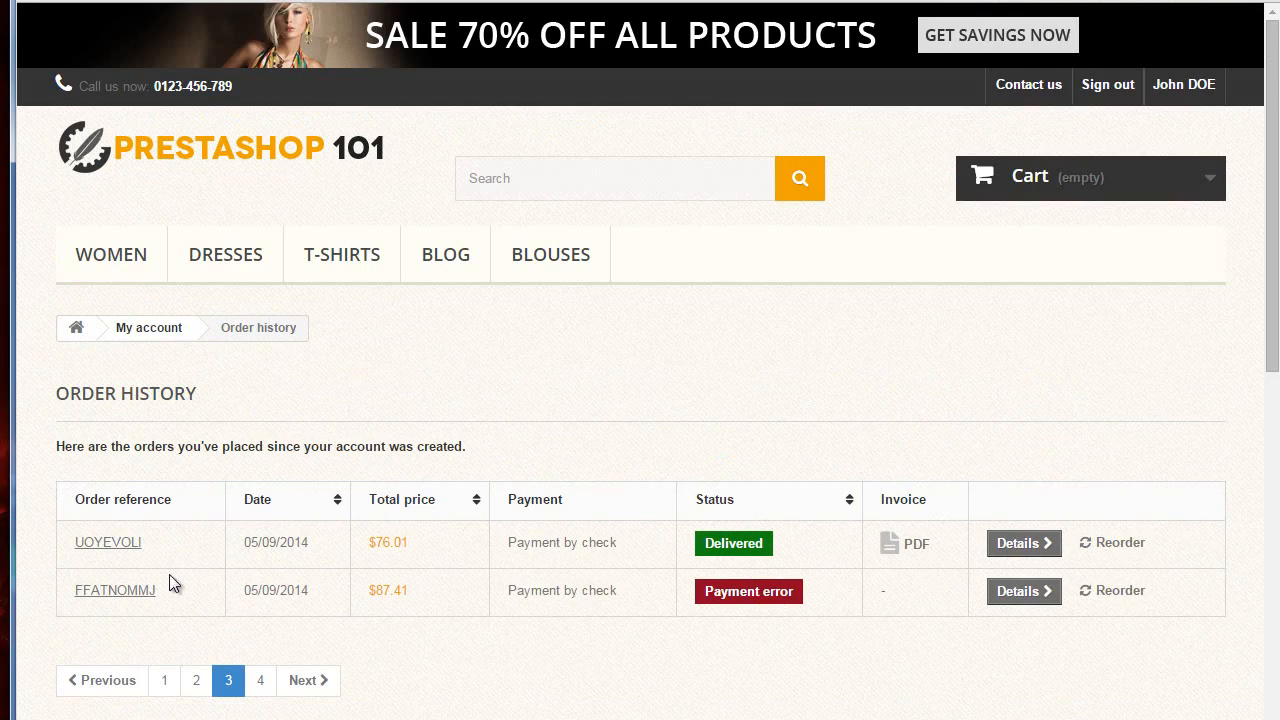
pyautogui.scroll(-1, 170, 570)
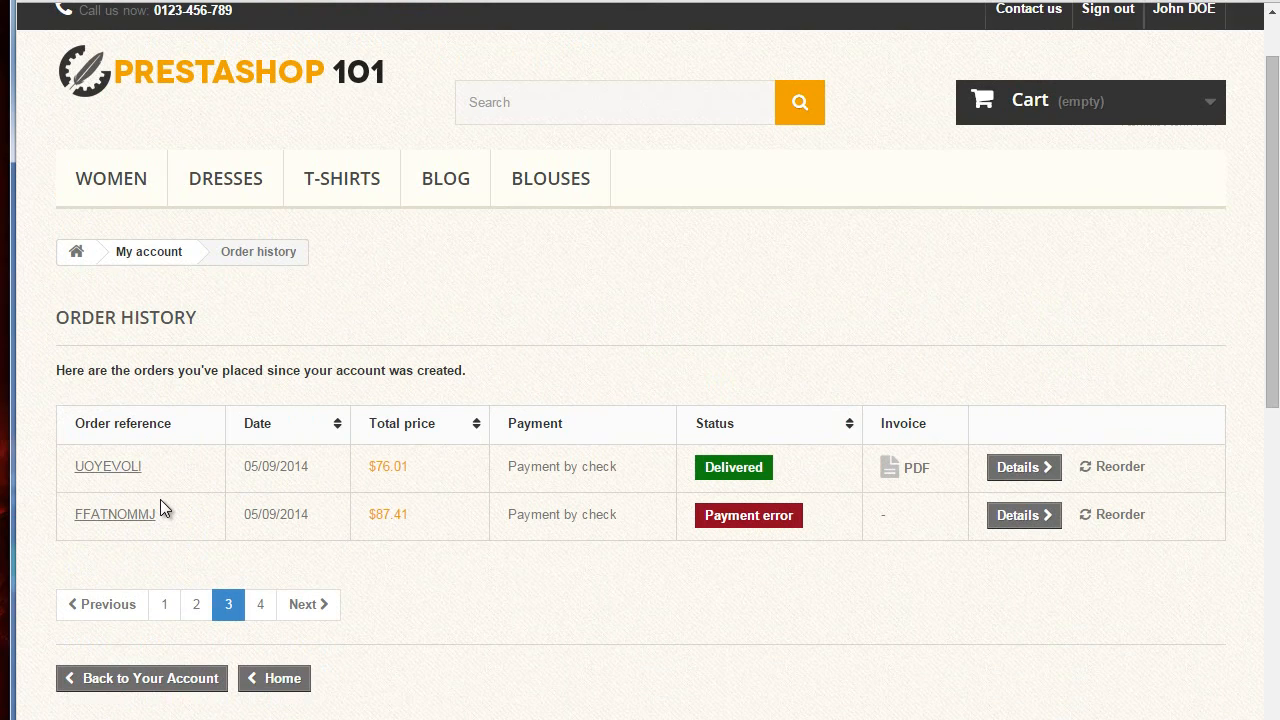
# Step: Open the details of order UOYEVOLI, select all its products and try to make an RMA slip
pyautogui.click(118, 468)
pyautogui.scroll(-12, 426, 427)
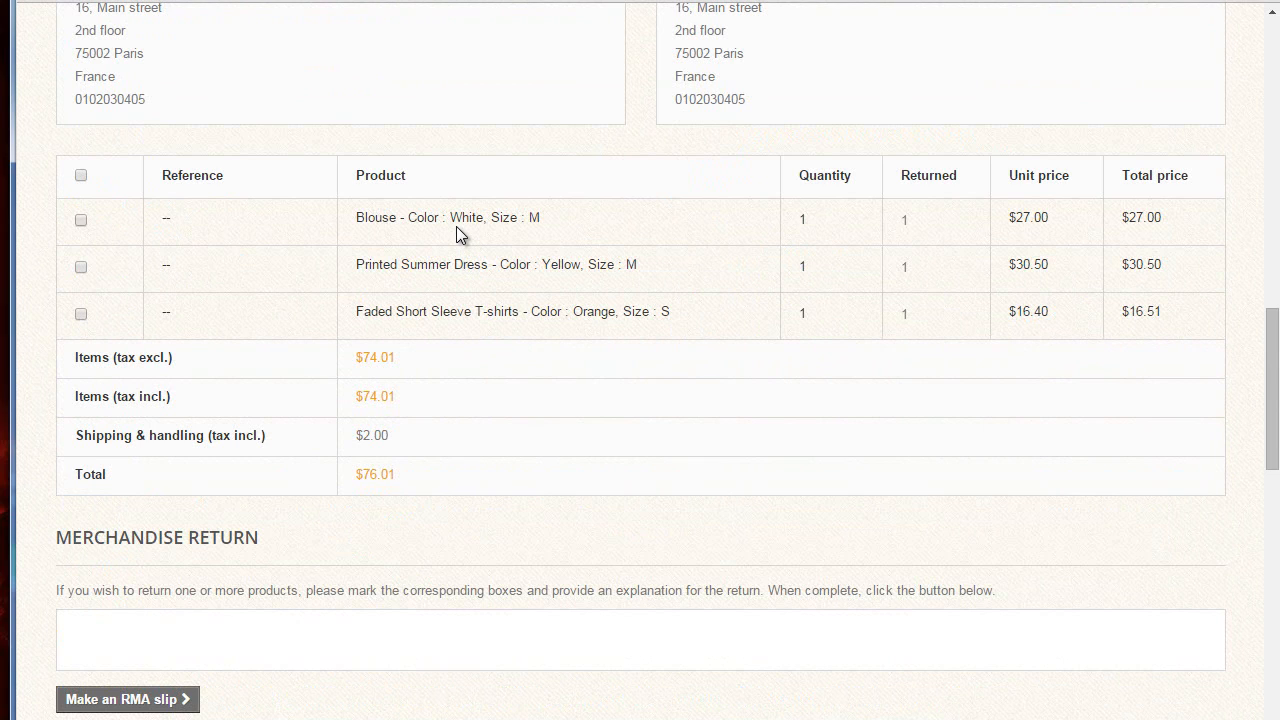
pyautogui.click(81, 177)
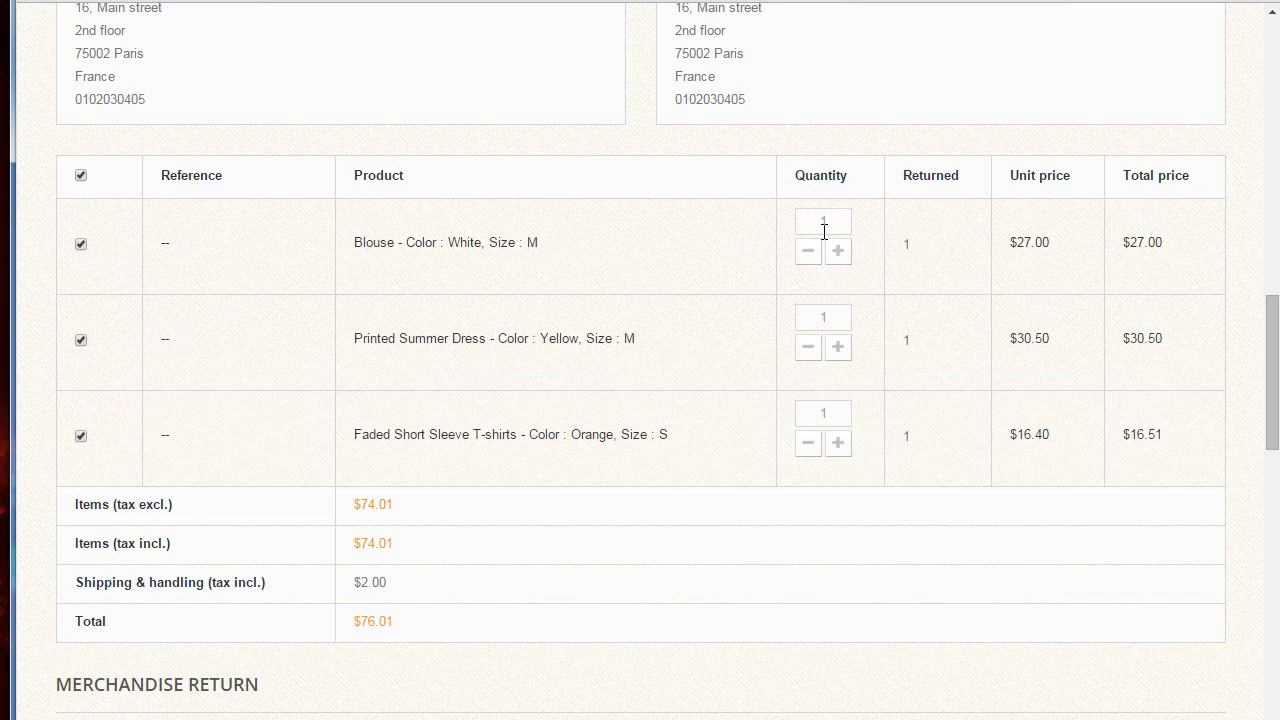
pyautogui.scroll(-3, 334, 280)
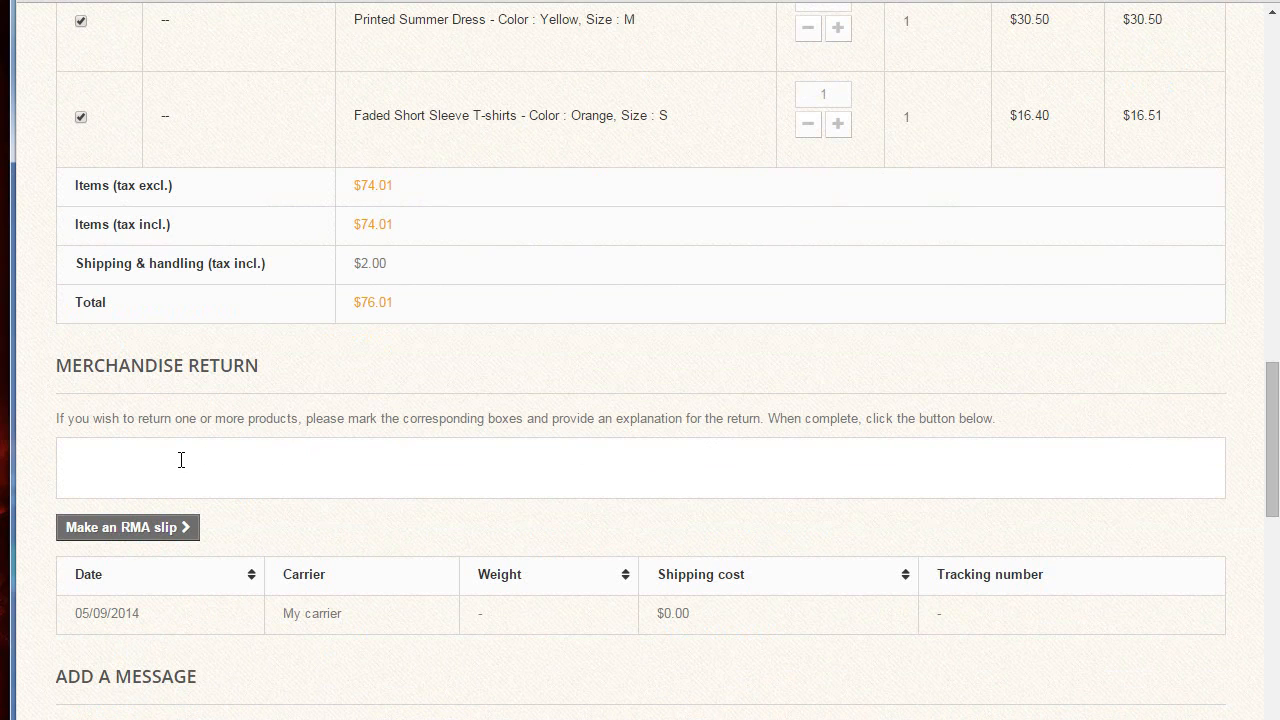
pyautogui.click(157, 536)
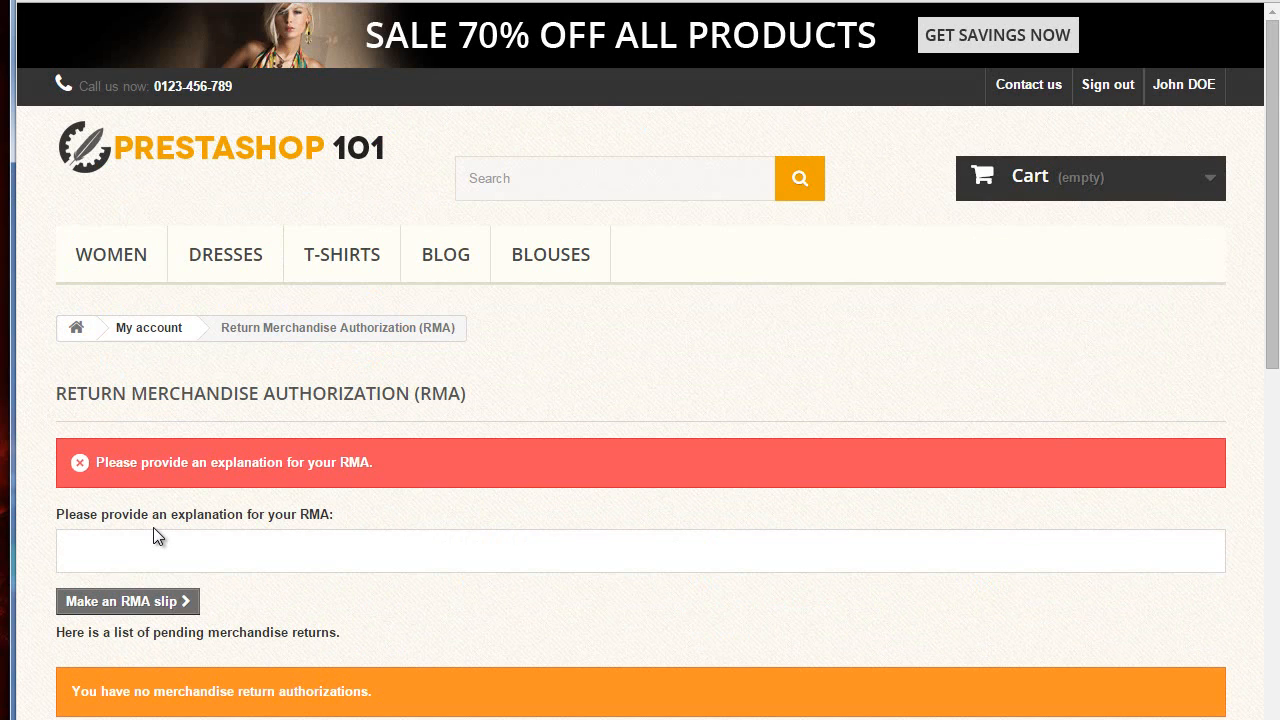
# Step: Enter the RMA explanation "I want to return all products, just cause" and submit the RMA slip
pyautogui.scroll(-8, 153, 527)
pyautogui.scroll(8, 240, 380)
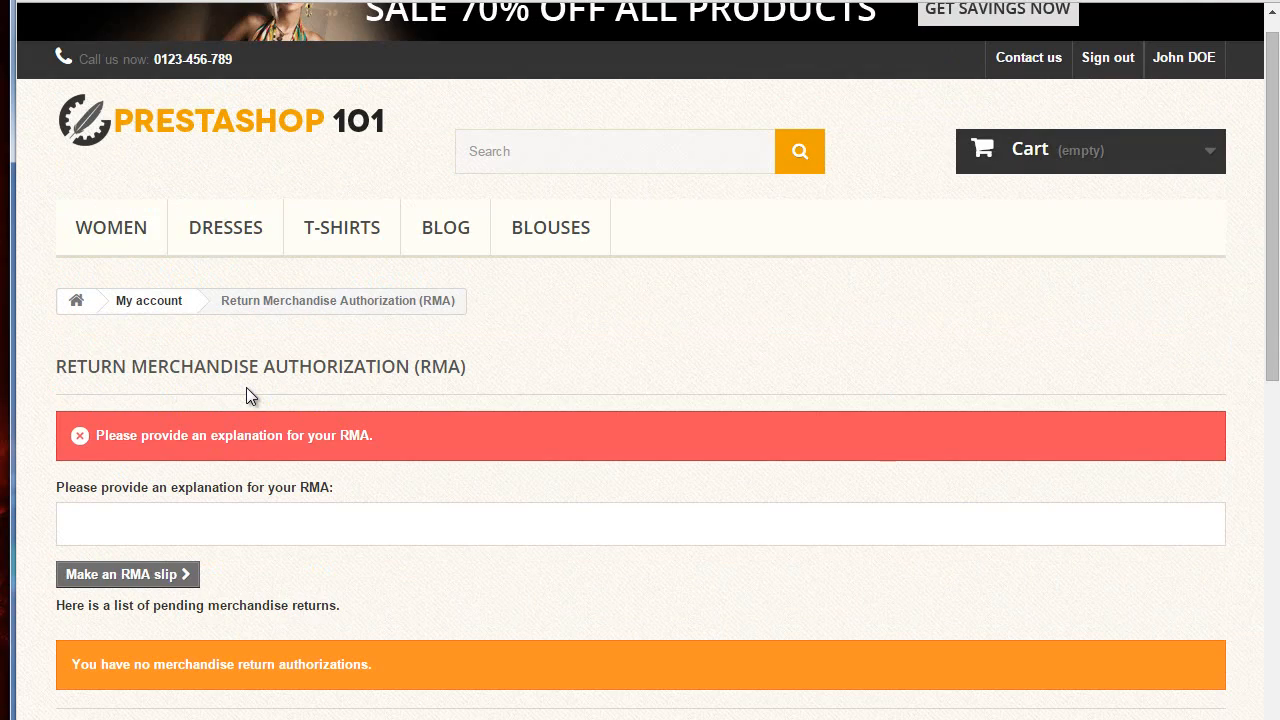
pyautogui.click(263, 524)
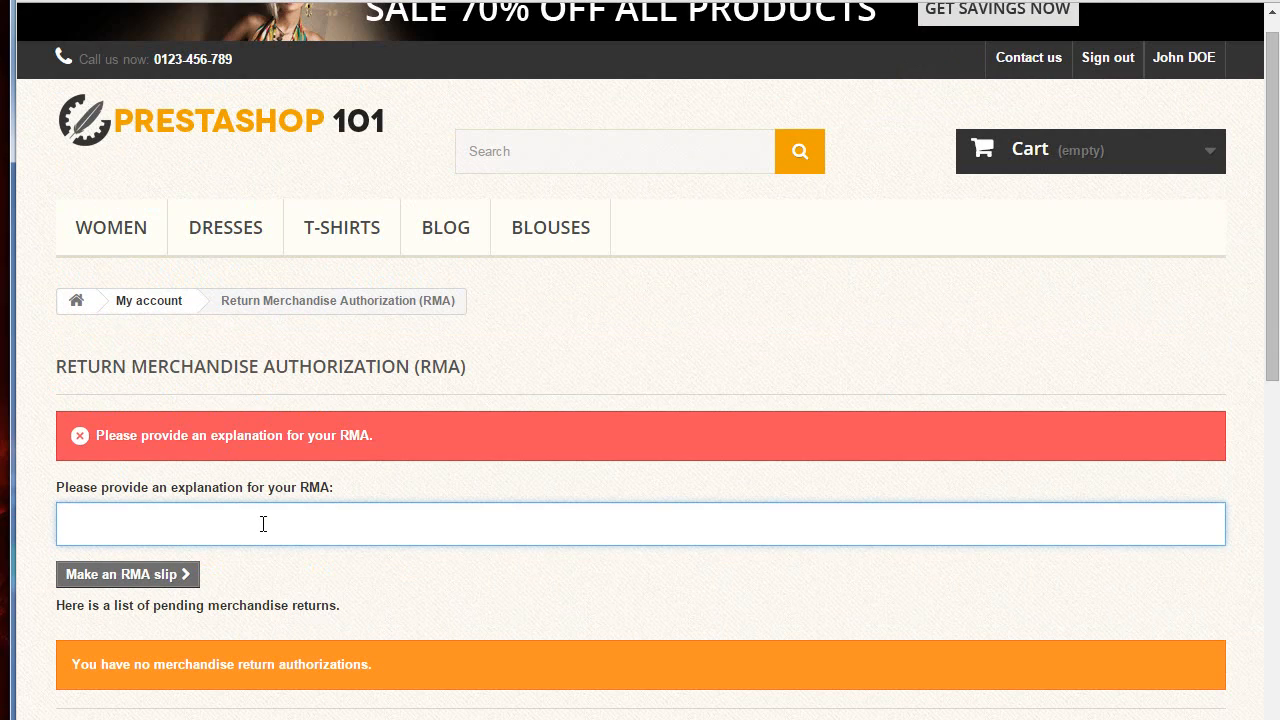
pyautogui.write('I want to return all products, ')
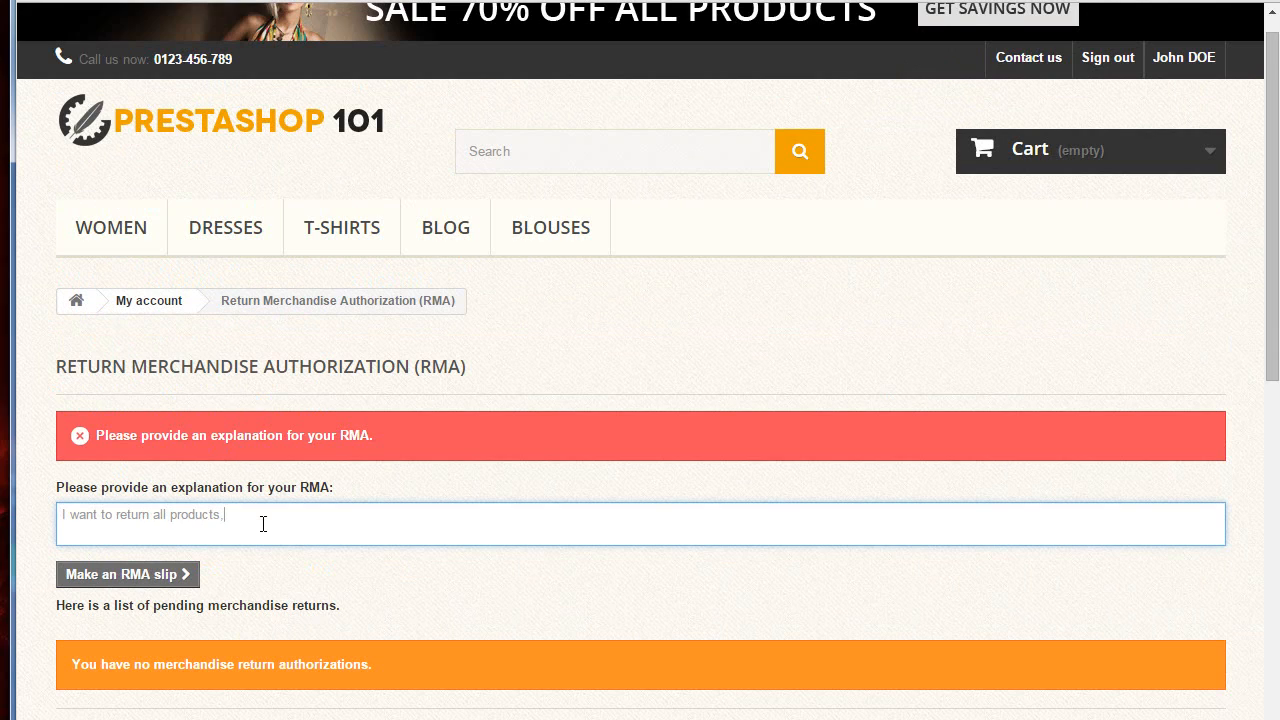
pyautogui.write('just cause')
pyautogui.click(170, 582)
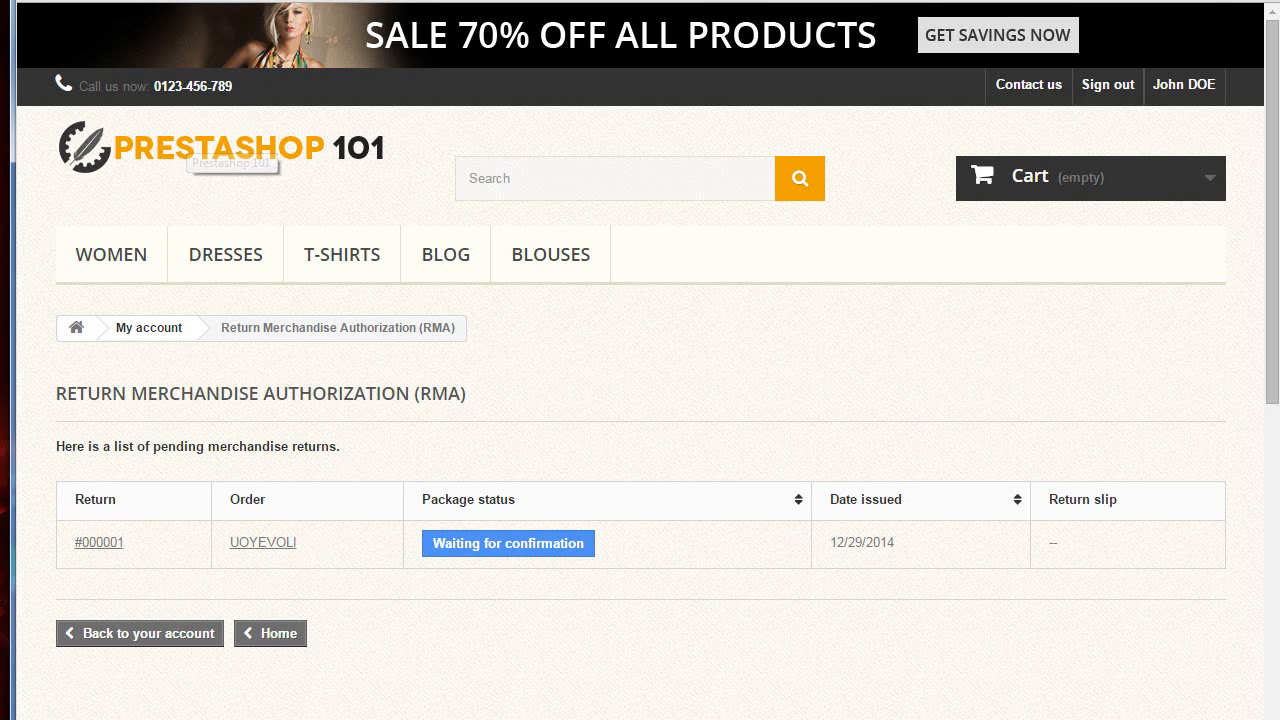
# Step: In the back office, open the pending merchandise return, set its status to Return completed and save
pyautogui.click(124, 1)
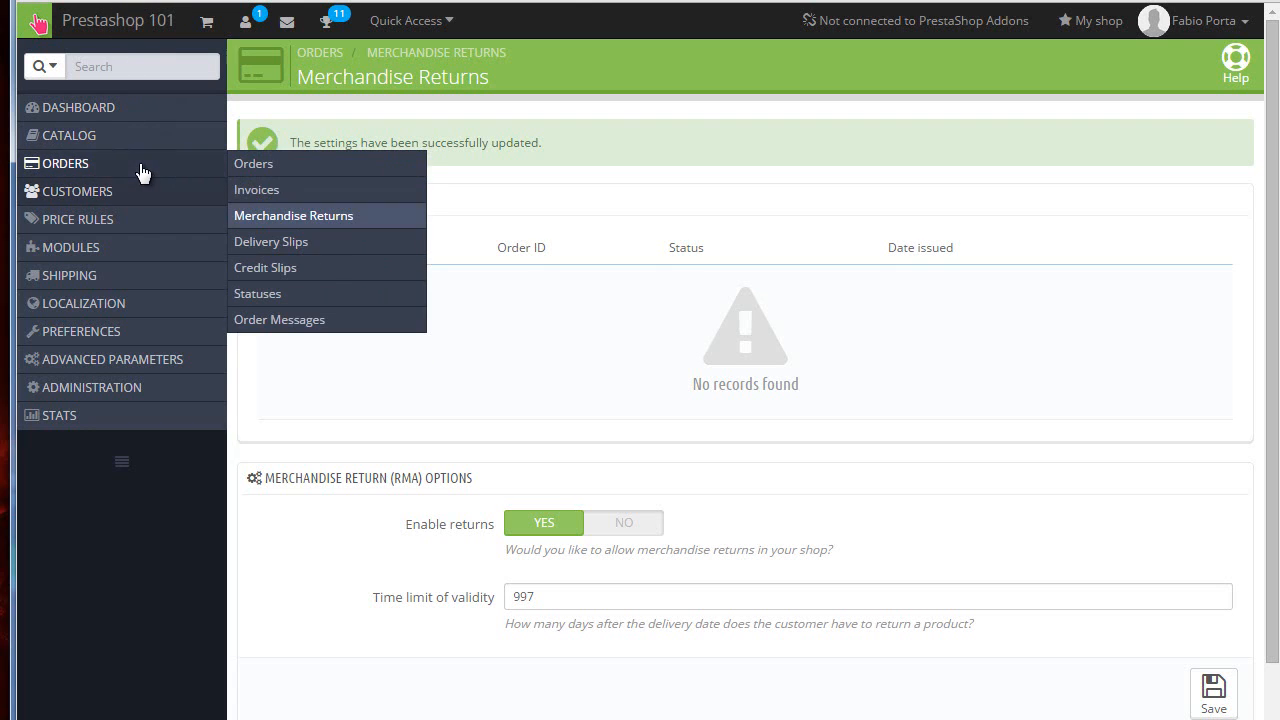
pyautogui.click(421, 52)
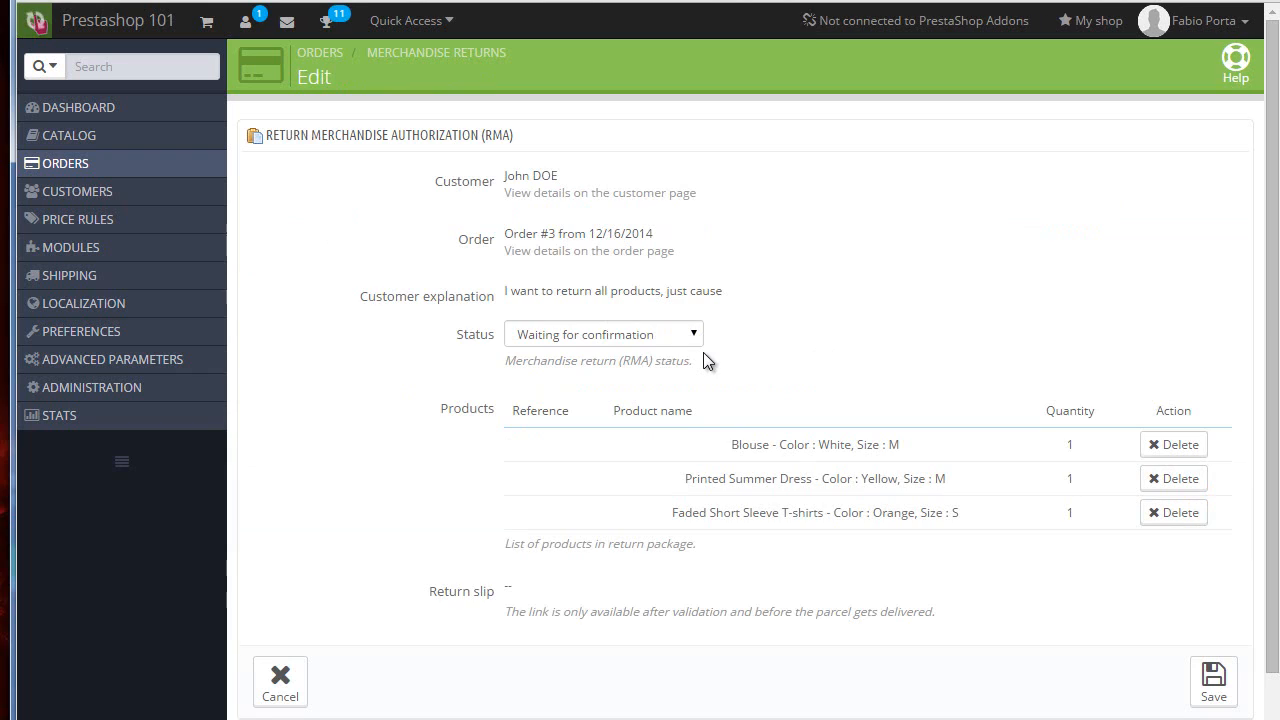
pyautogui.click(673, 336)
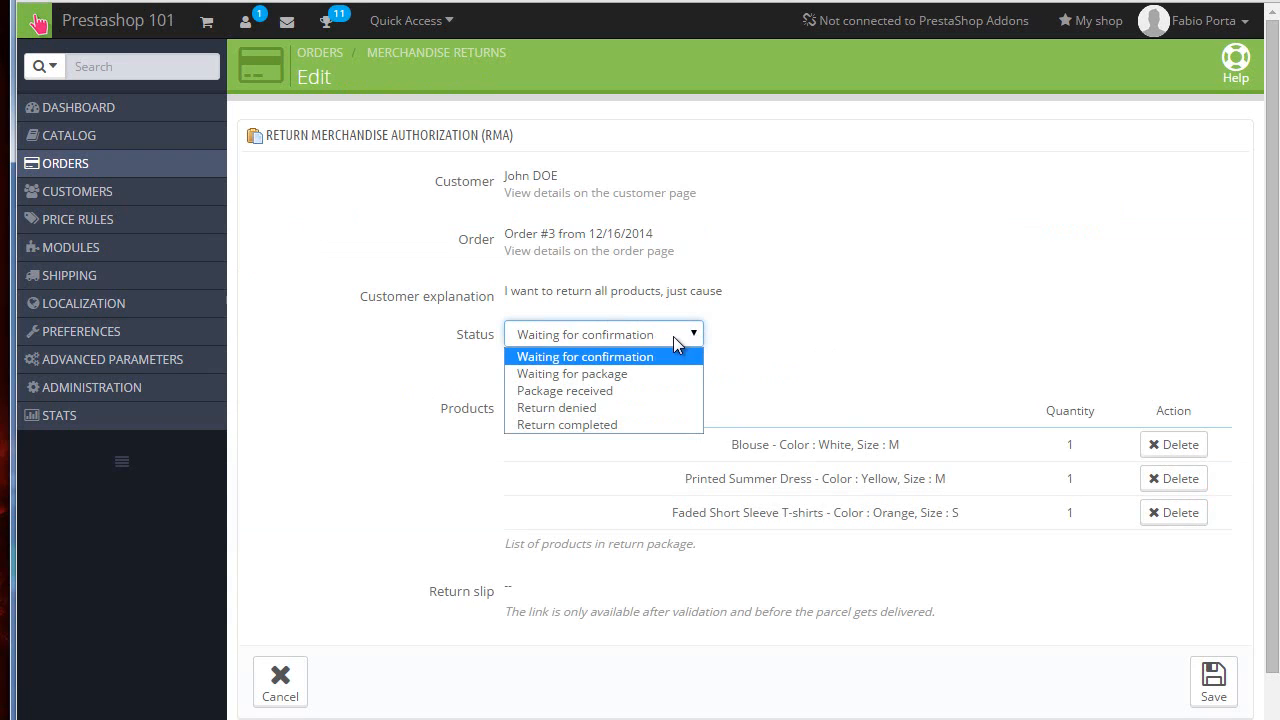
pyautogui.click(614, 396)
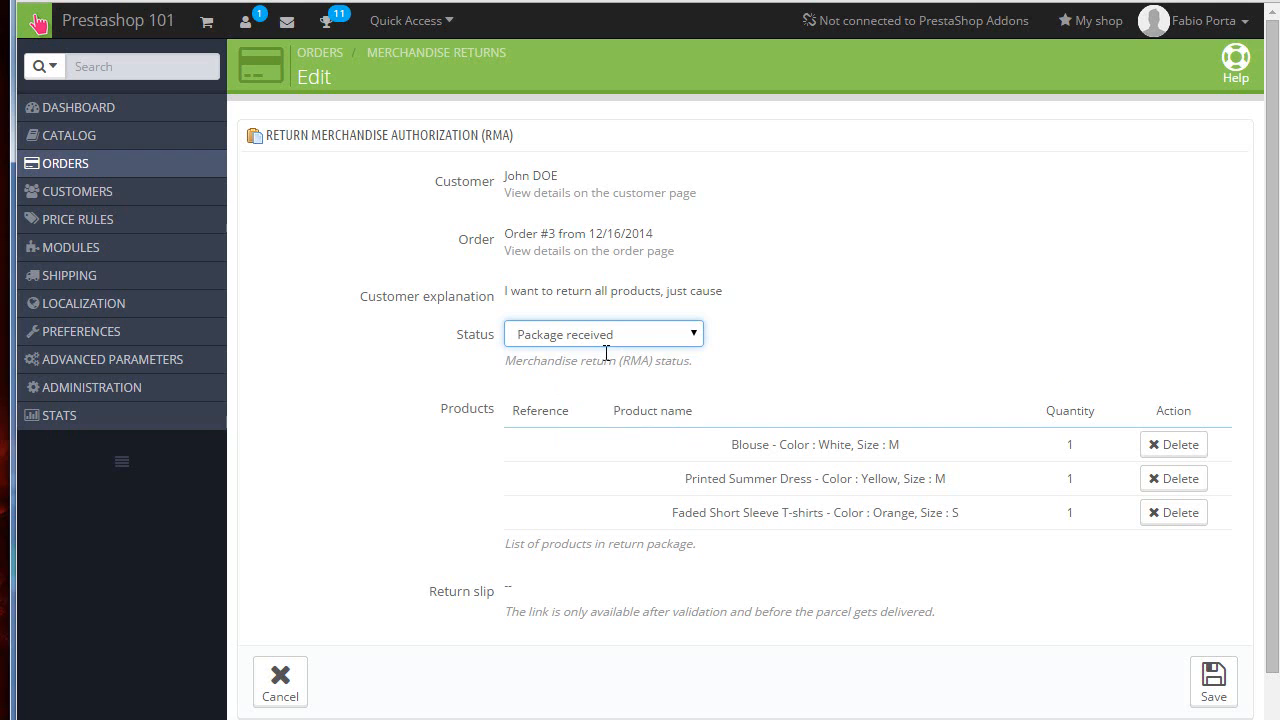
pyautogui.click(595, 340)
pyautogui.click(602, 424)
pyautogui.scroll(-1, 602, 423)
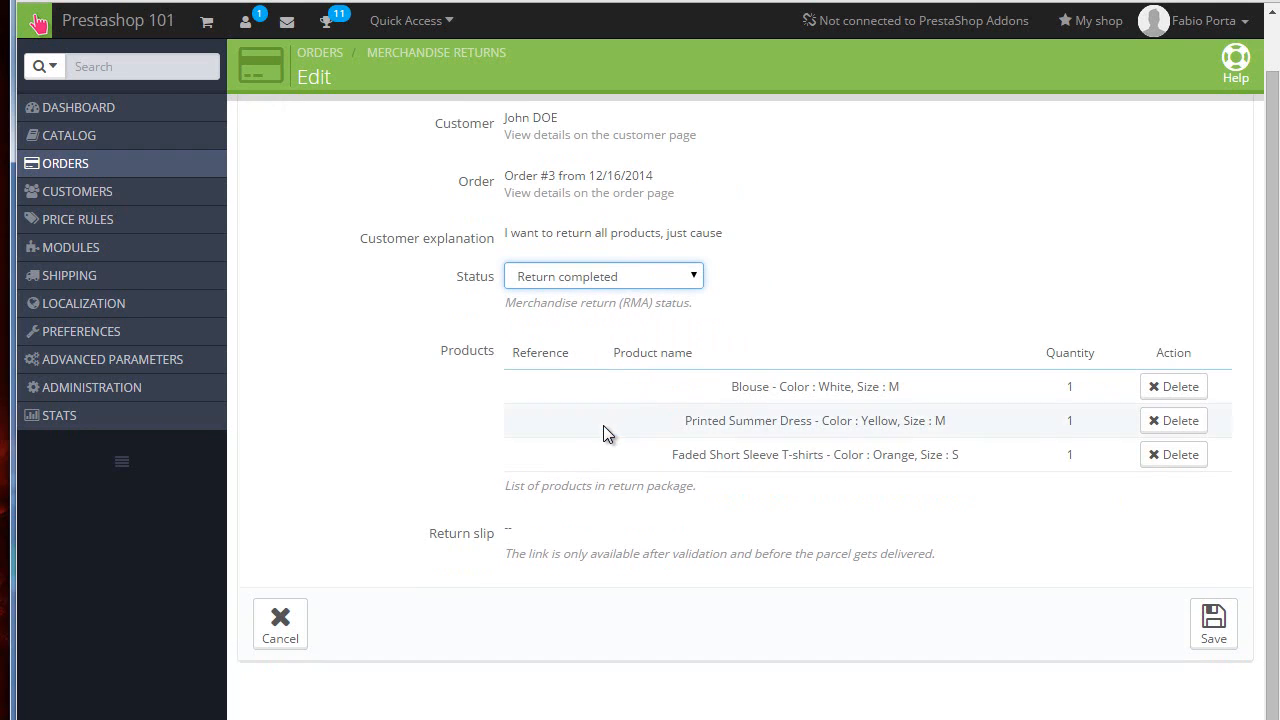
pyautogui.click(1210, 633)
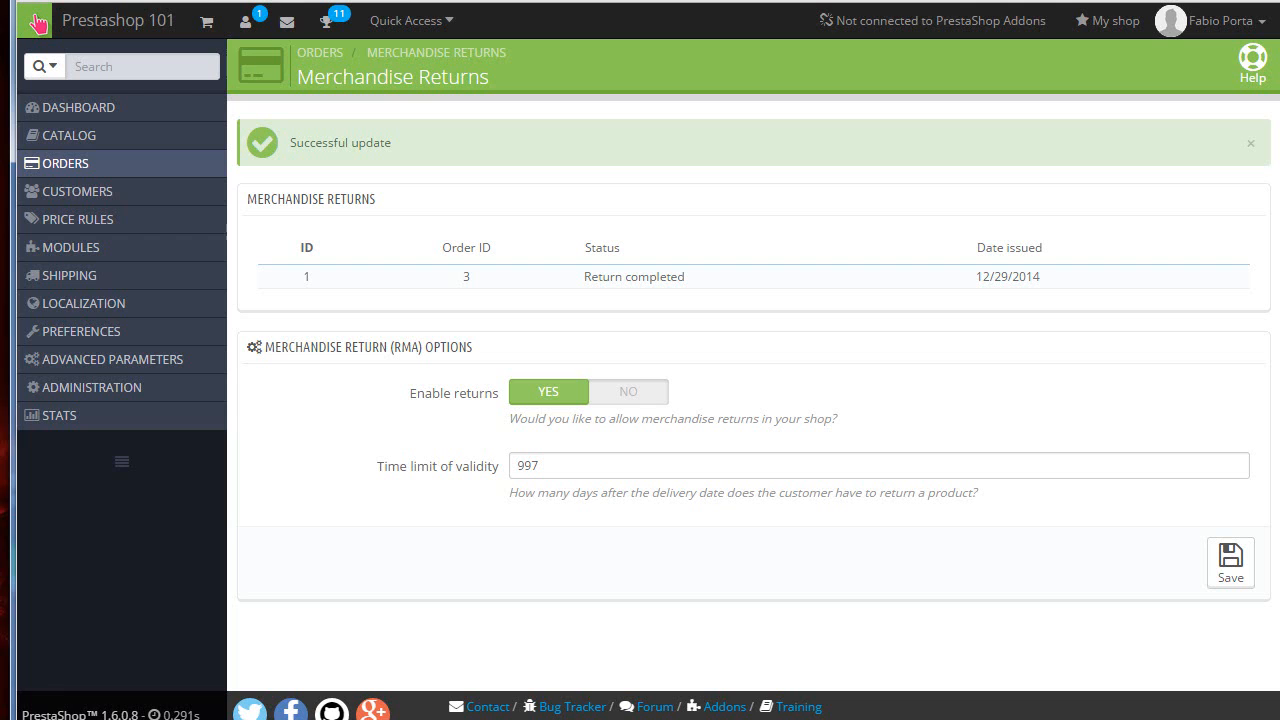
# Step: Open the returned order UOYEVOLI from the return and update its order status to Refund
pyautogui.click(745, 285)
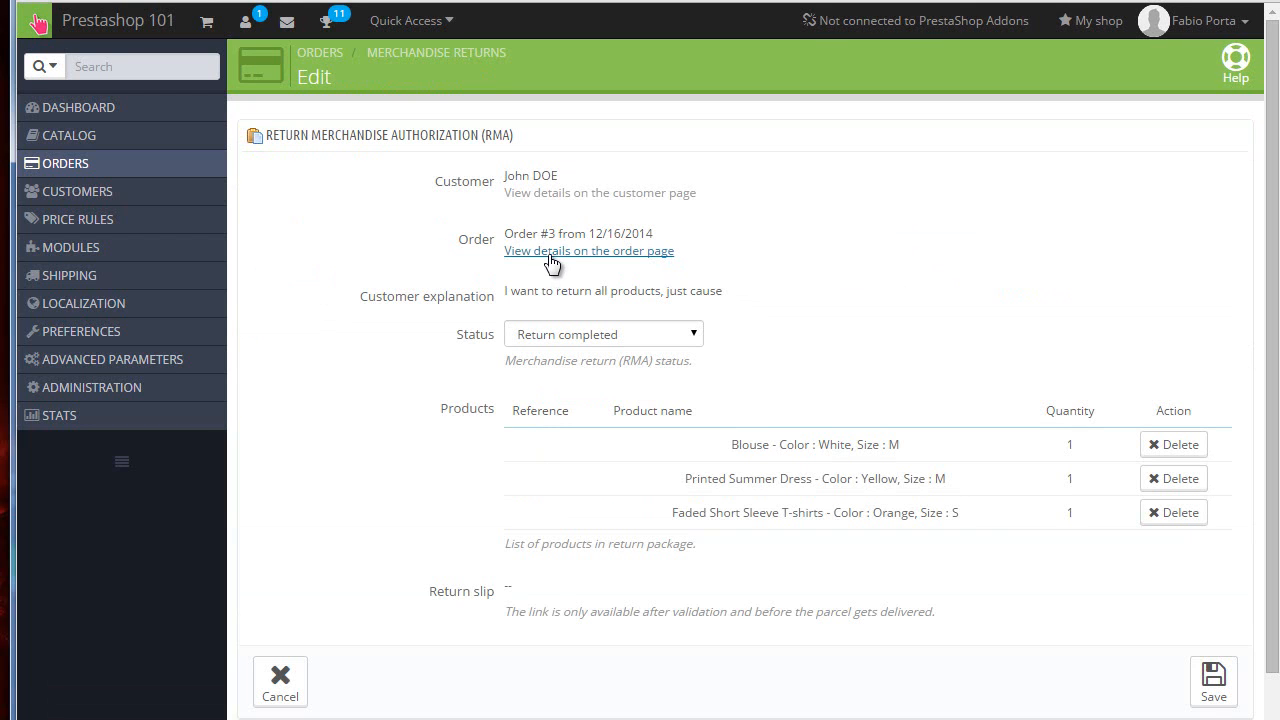
pyautogui.click(548, 252)
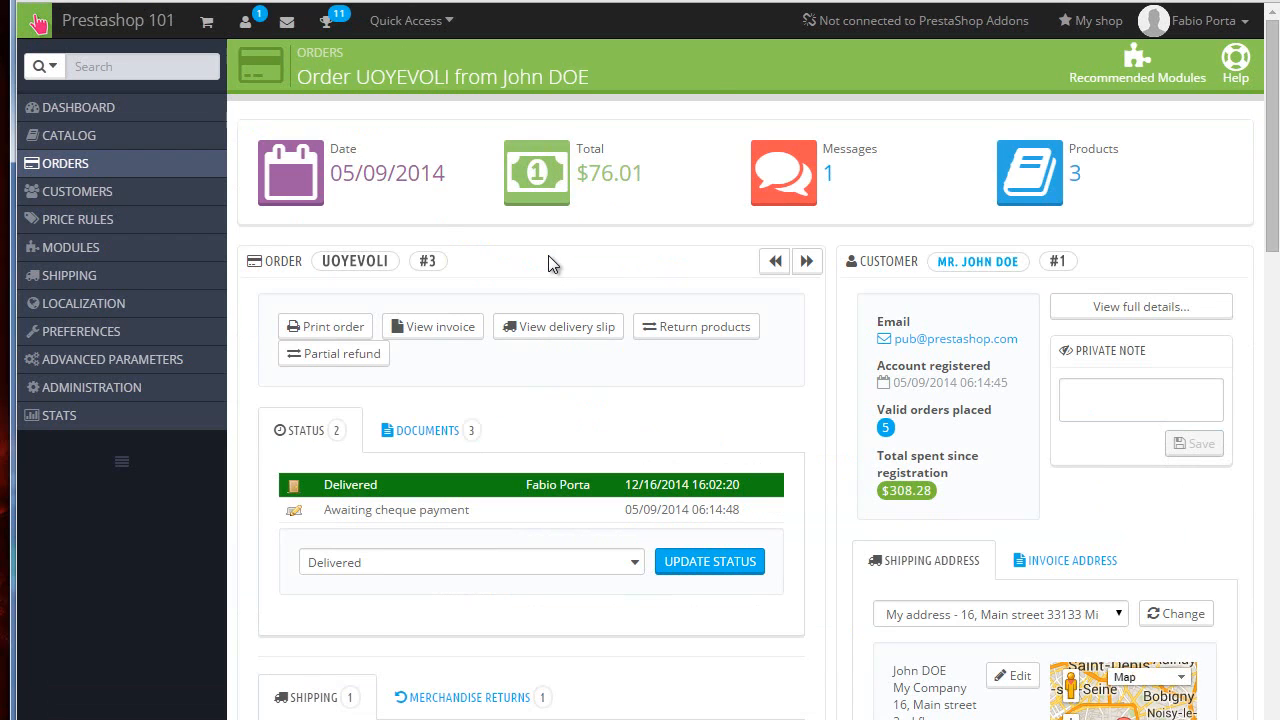
pyautogui.scroll(-10, 548, 262)
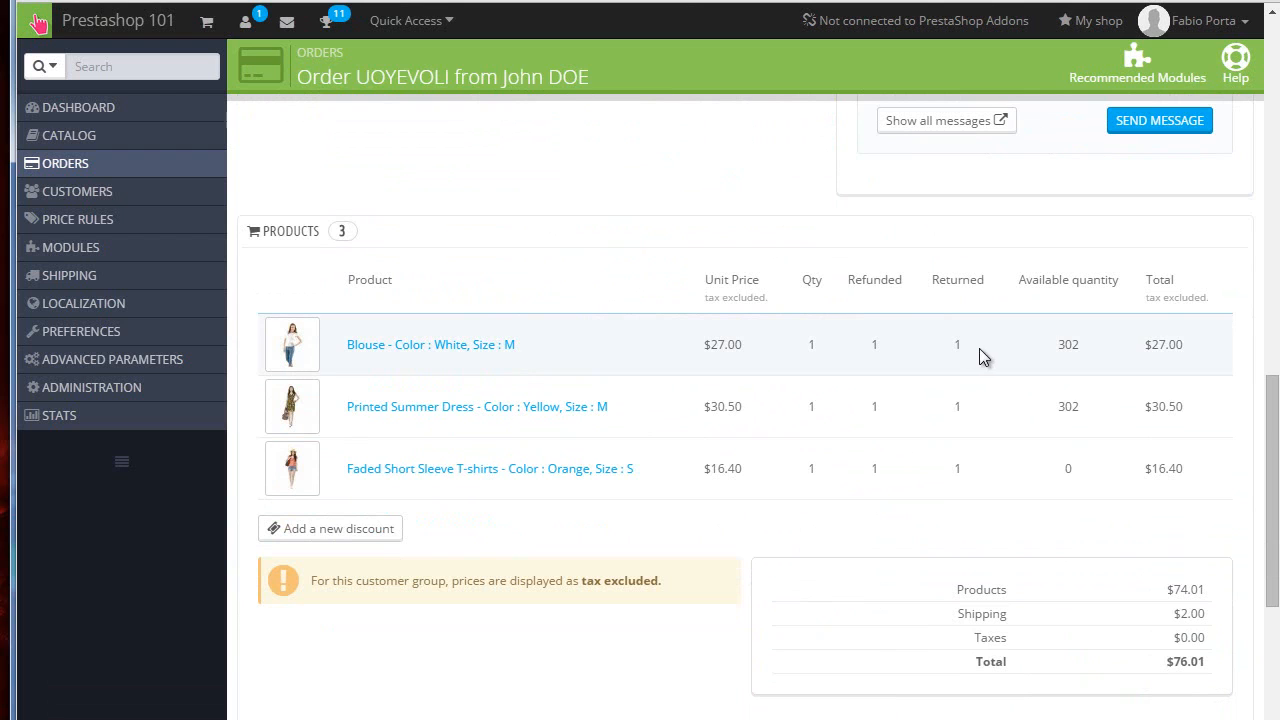
pyautogui.scroll(-4, 629, 337)
pyautogui.scroll(15, 584, 346)
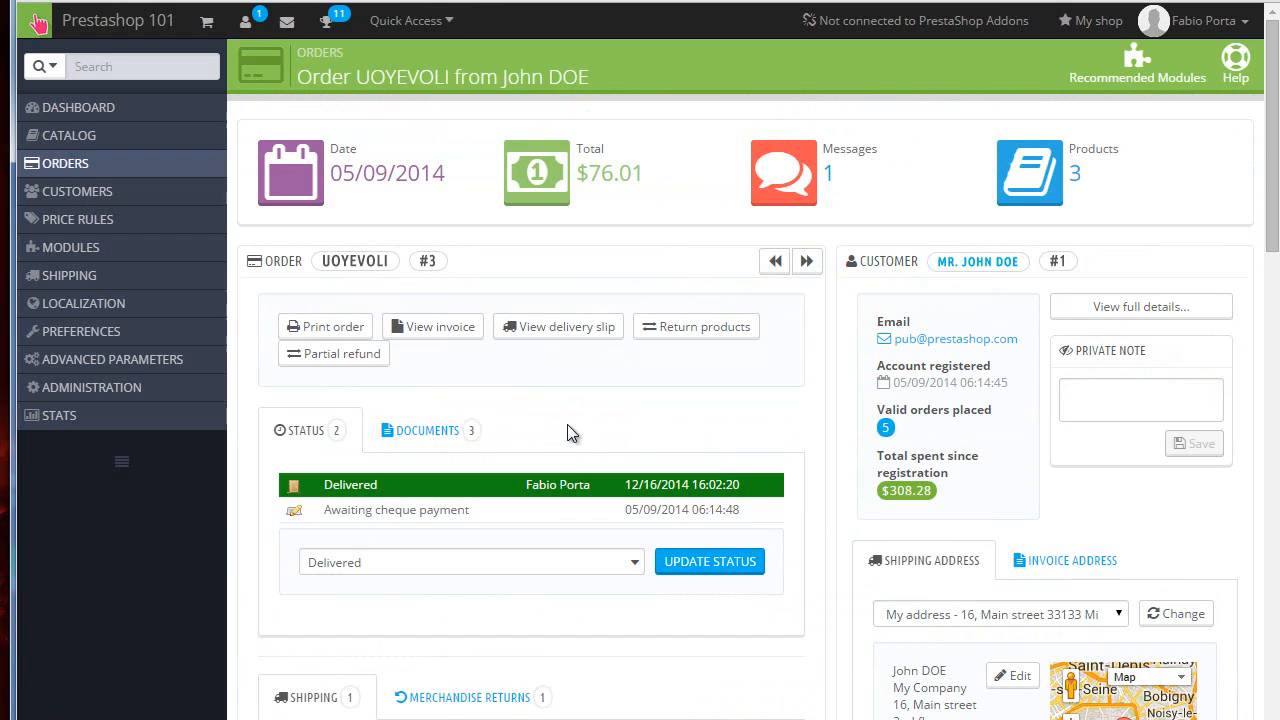
pyautogui.click(565, 562)
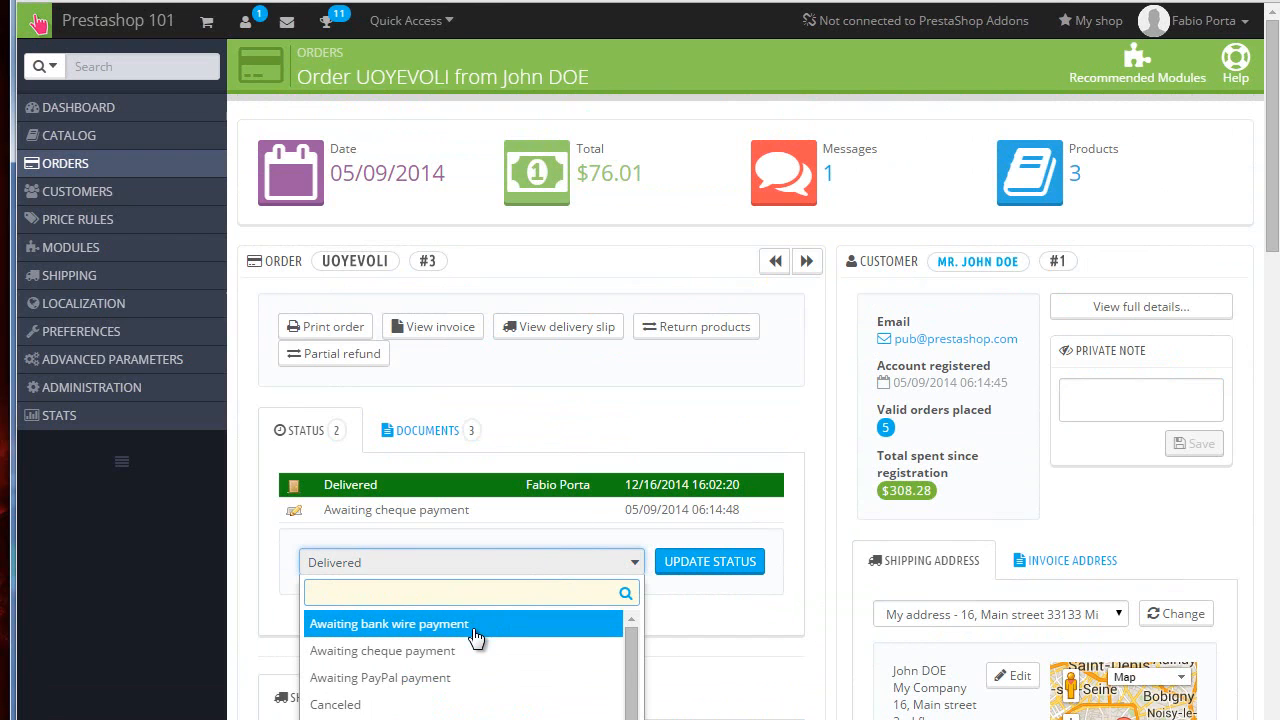
pyautogui.scroll(-1, 470, 645)
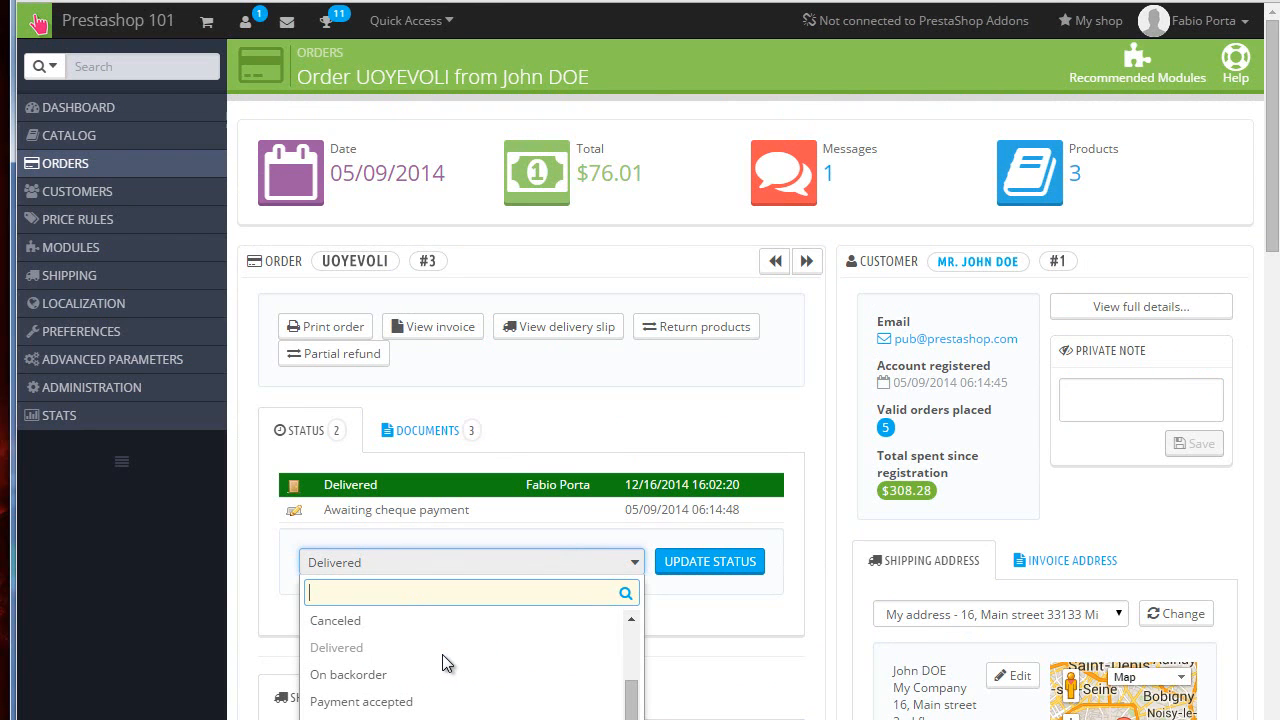
pyautogui.scroll(-3, 241, 564)
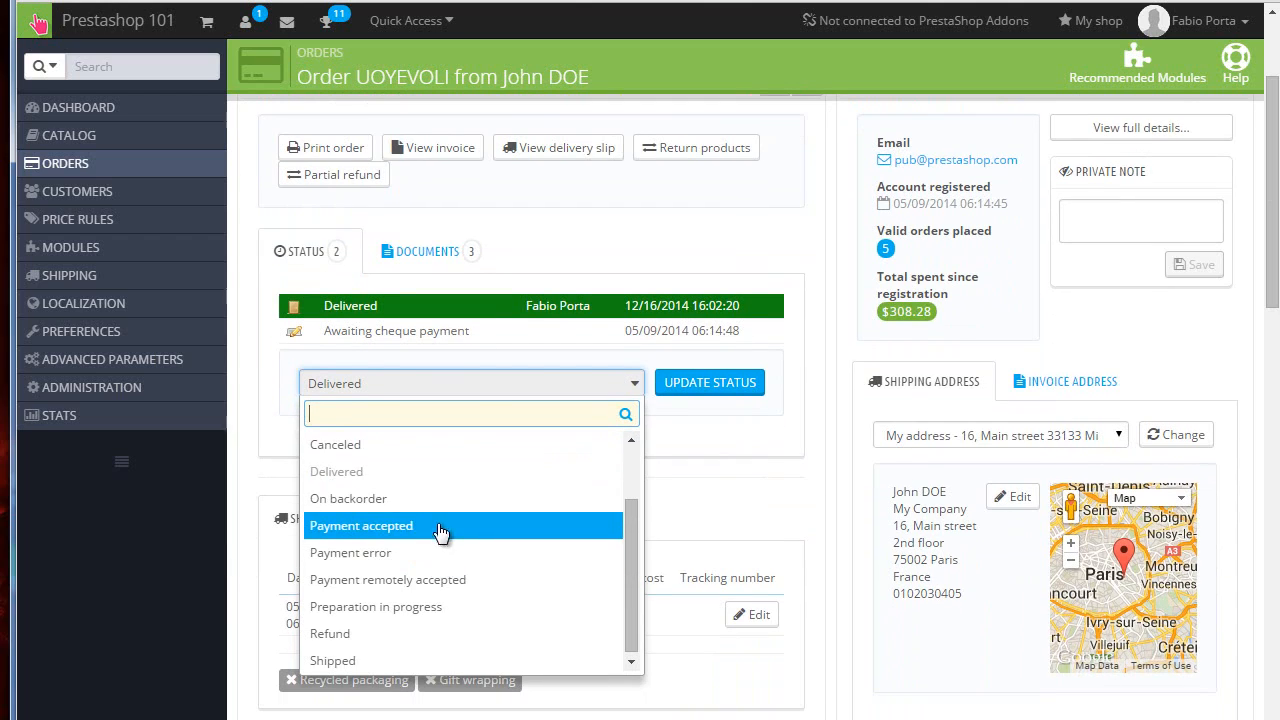
pyautogui.click(416, 633)
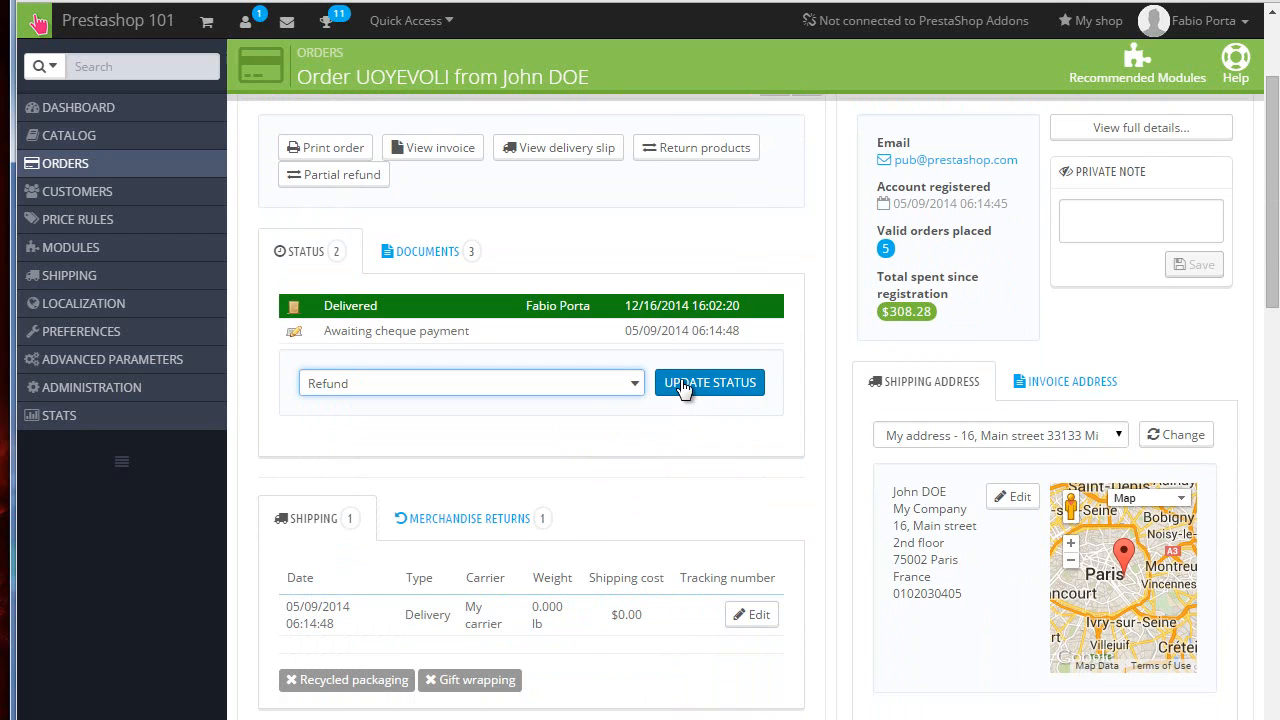
pyautogui.click(681, 383)
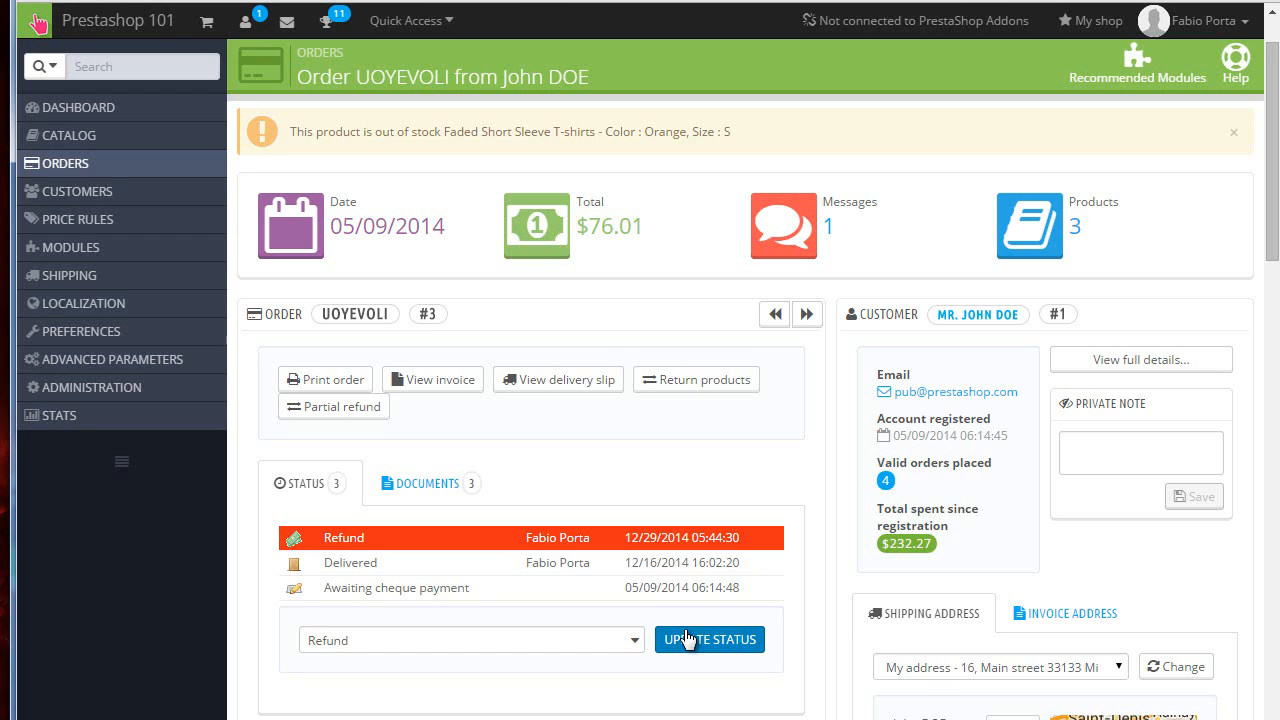
# Step: Try to return the order's products with Re-stock products enabled
pyautogui.click(665, 380)
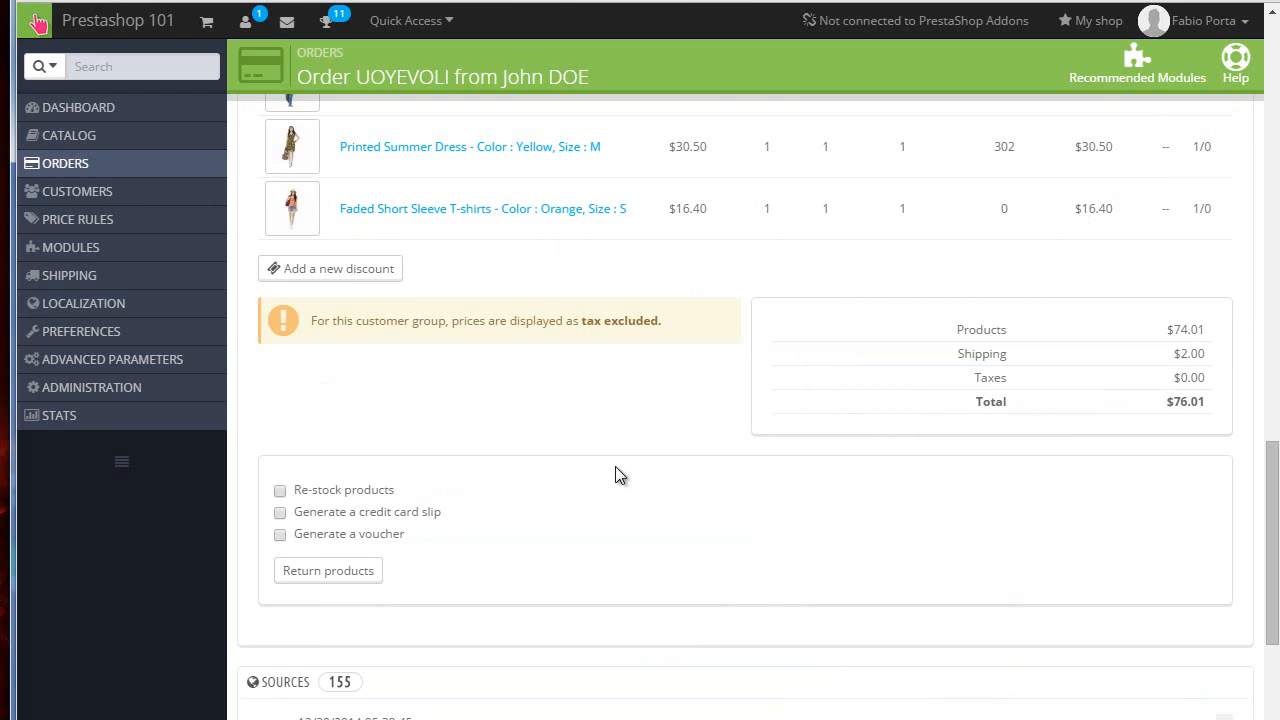
pyautogui.scroll(2, 615, 466)
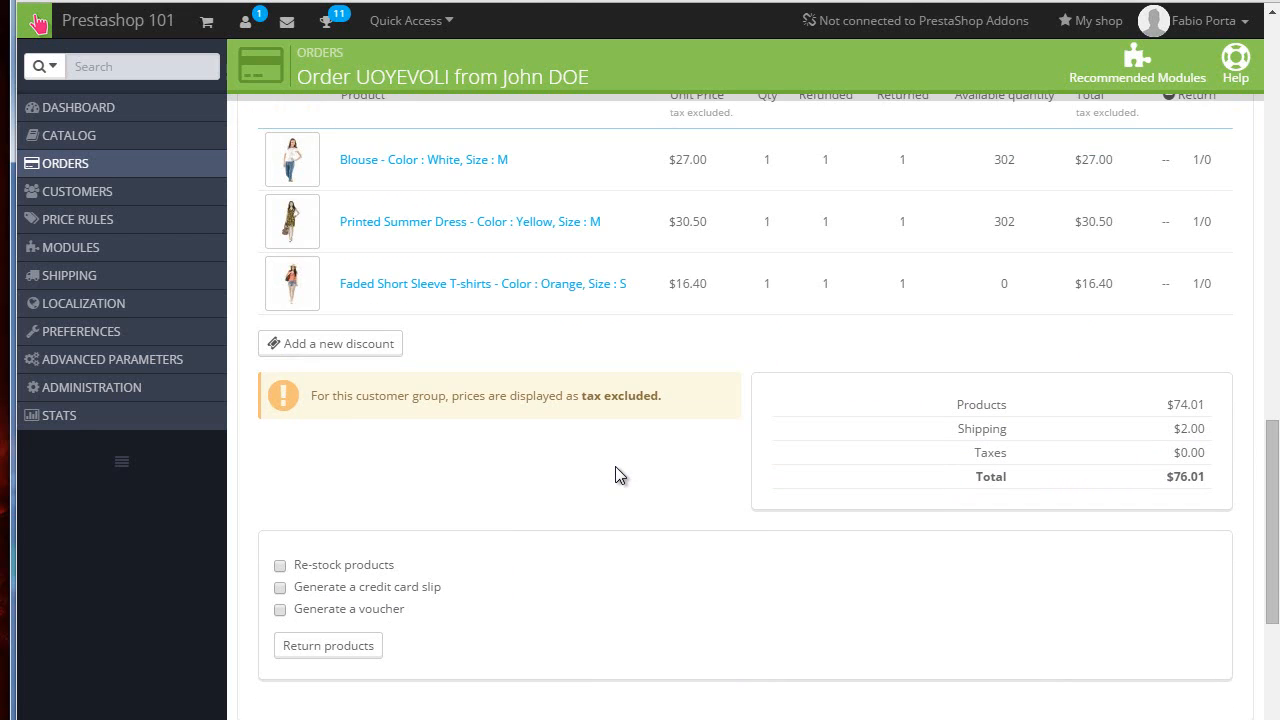
pyautogui.scroll(2, 1050, 390)
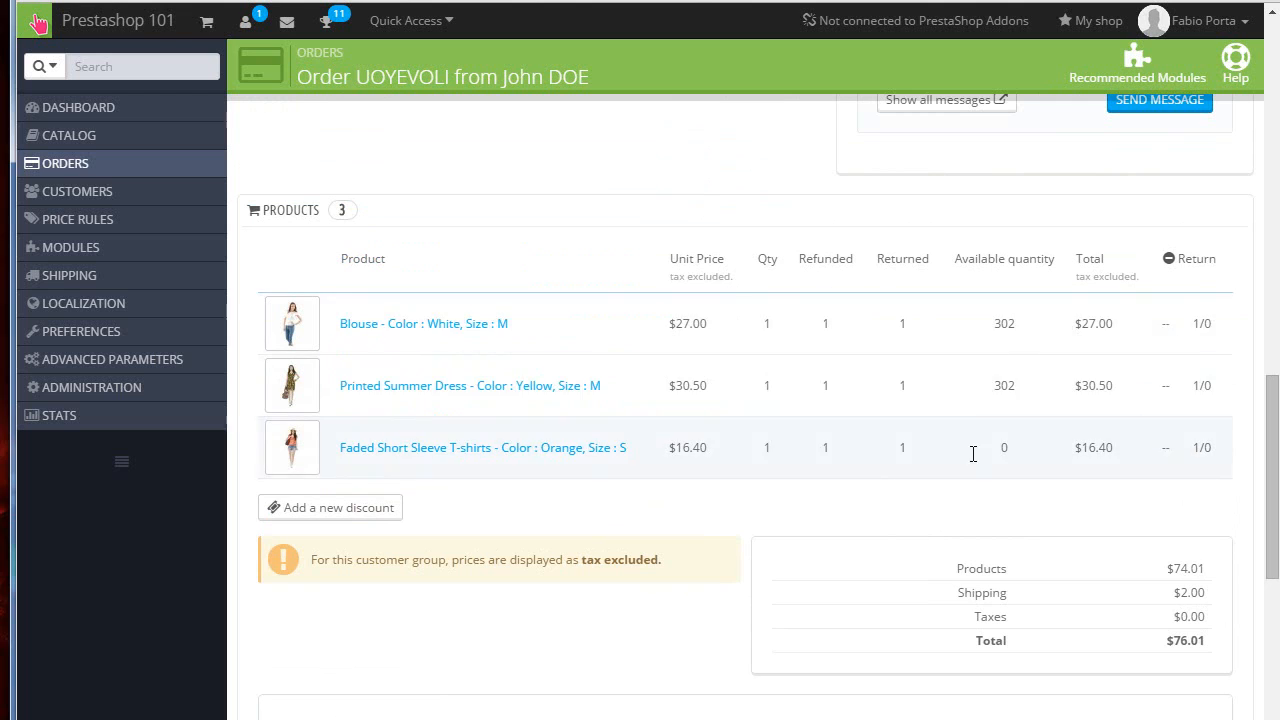
pyautogui.scroll(-2, 1120, 360)
pyautogui.scroll(3, 1119, 354)
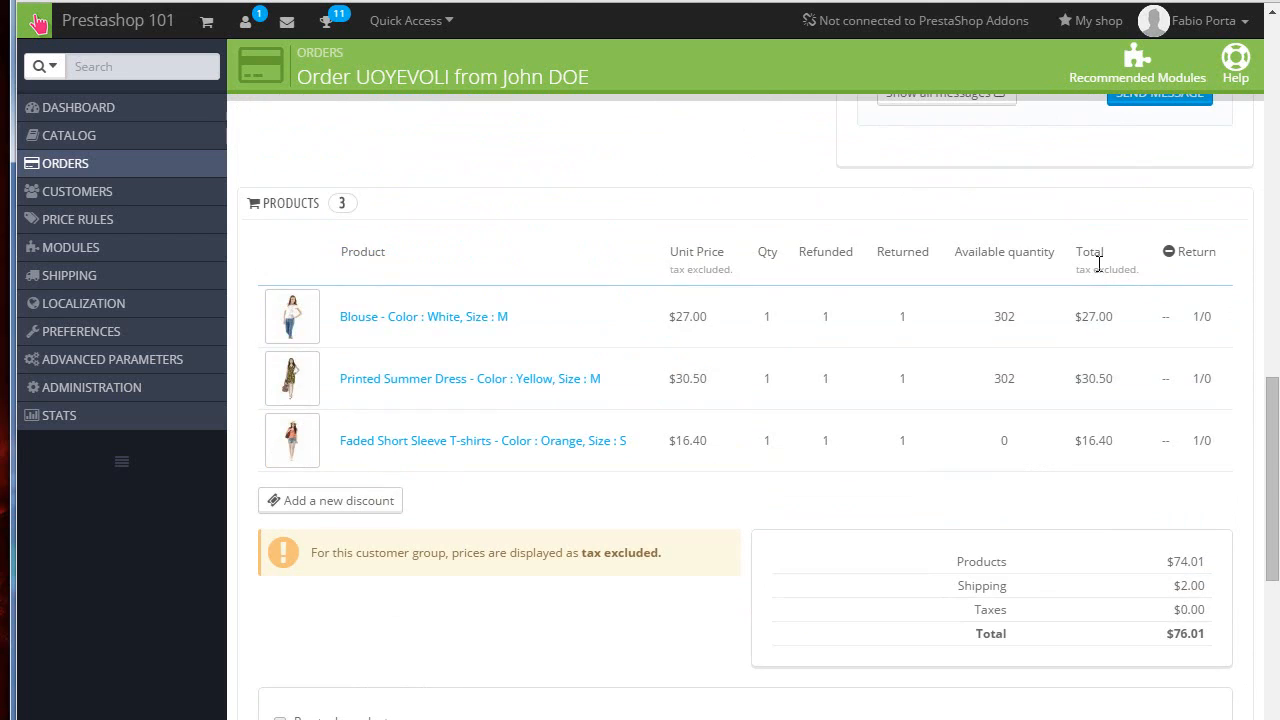
pyautogui.scroll(-3, 960, 320)
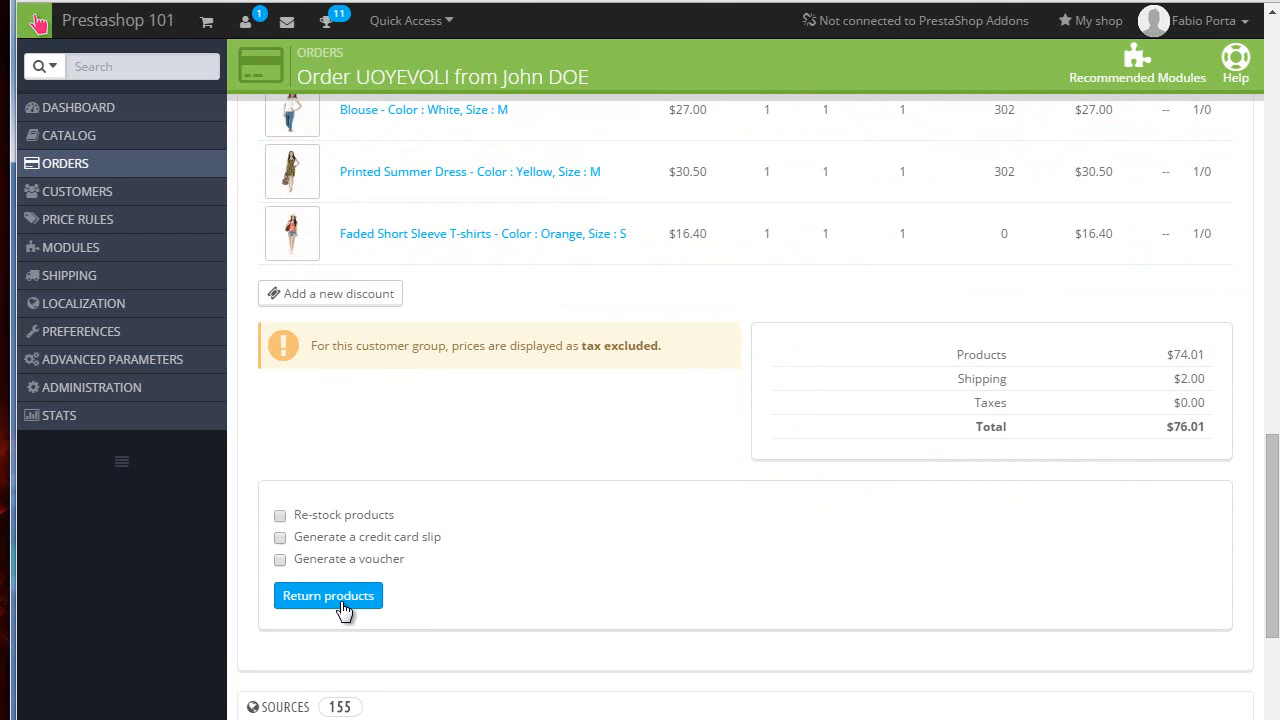
pyautogui.scroll(1, 340, 601)
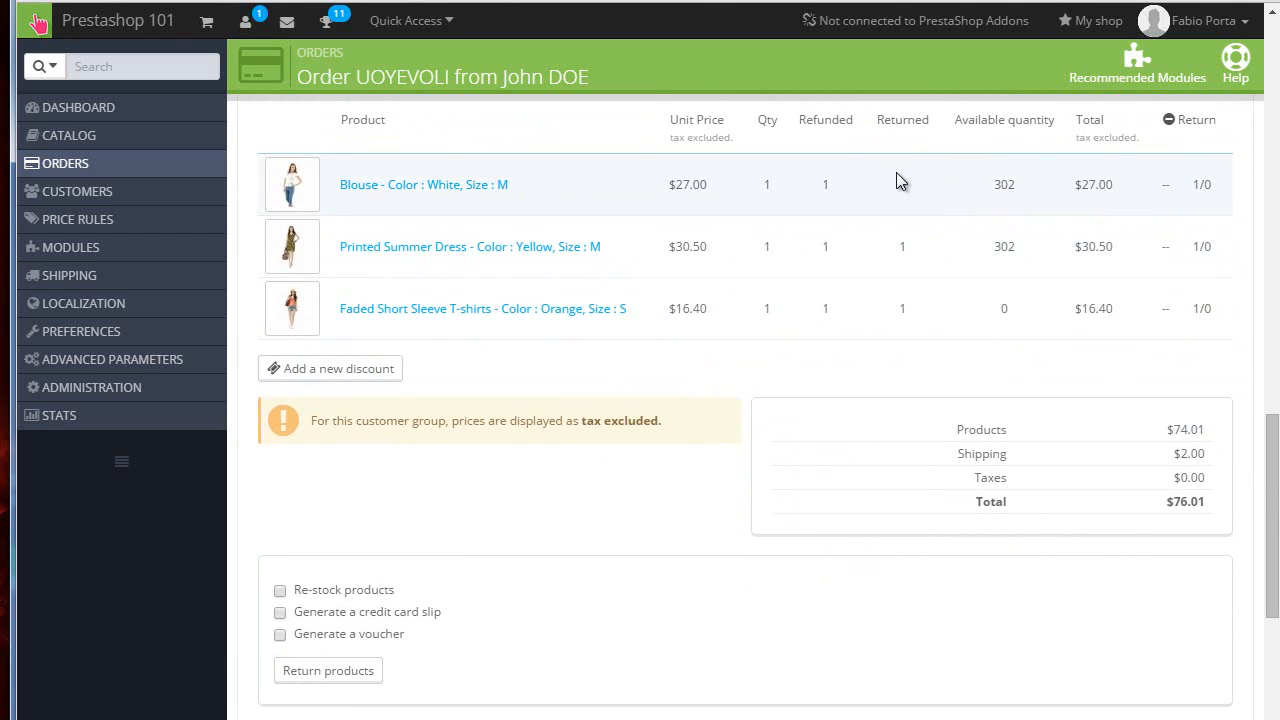
pyautogui.scroll(-3, 884, 305)
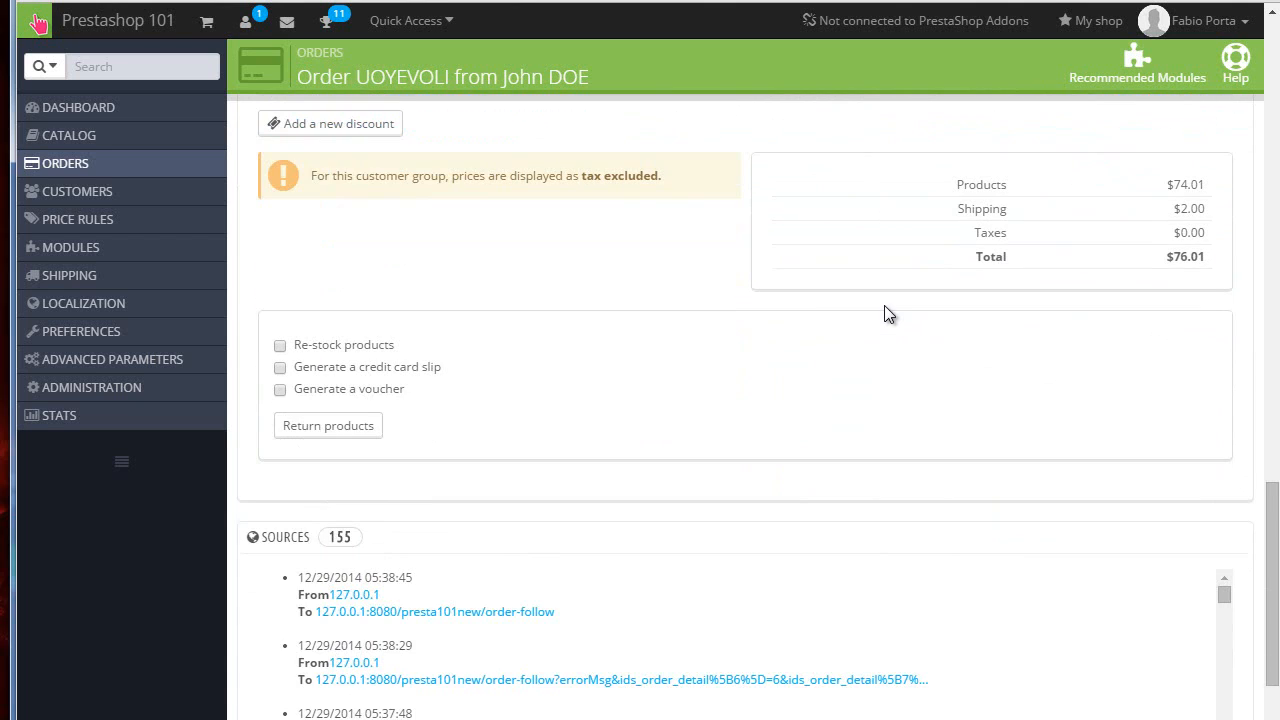
pyautogui.scroll(2, 878, 320)
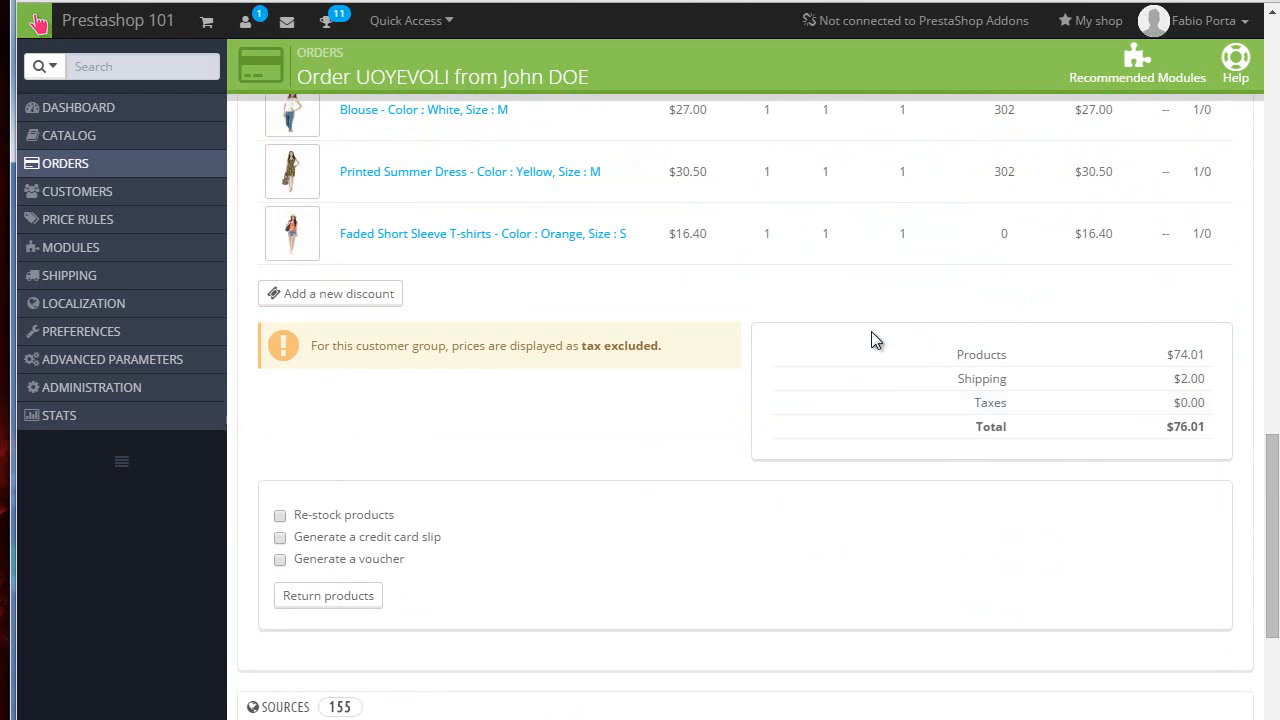
pyautogui.click(280, 516)
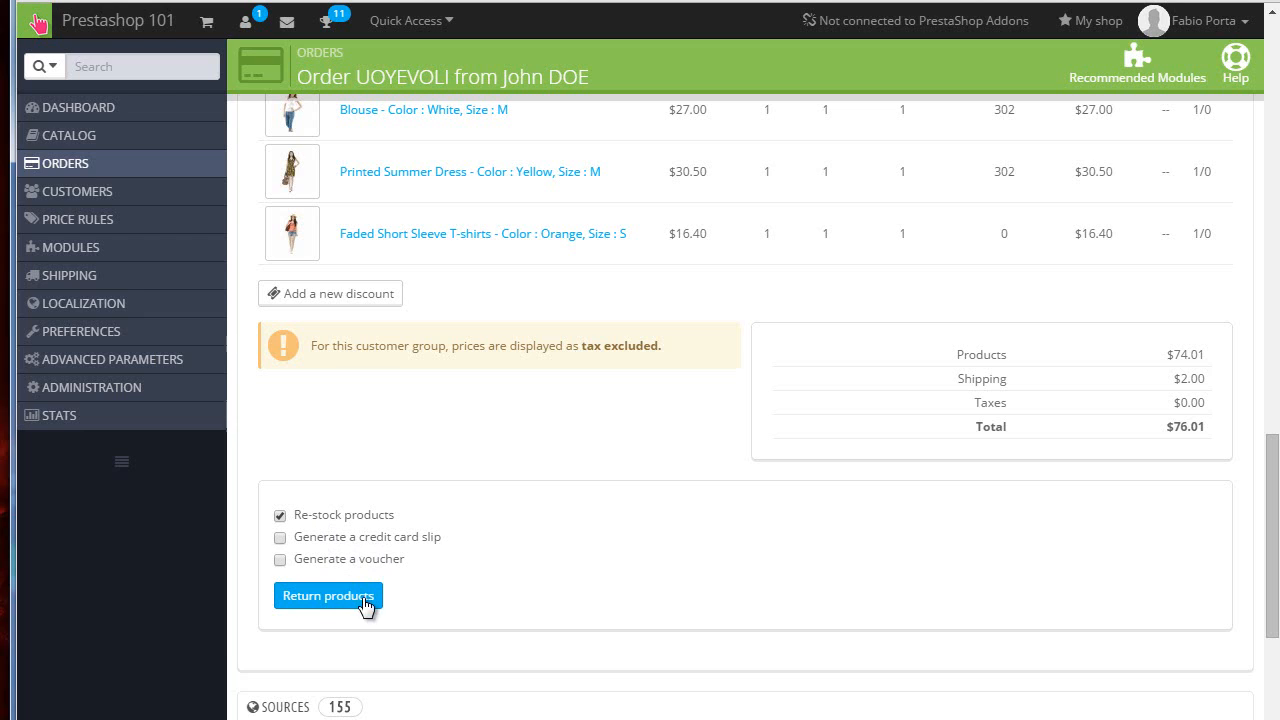
pyautogui.click(320, 596)
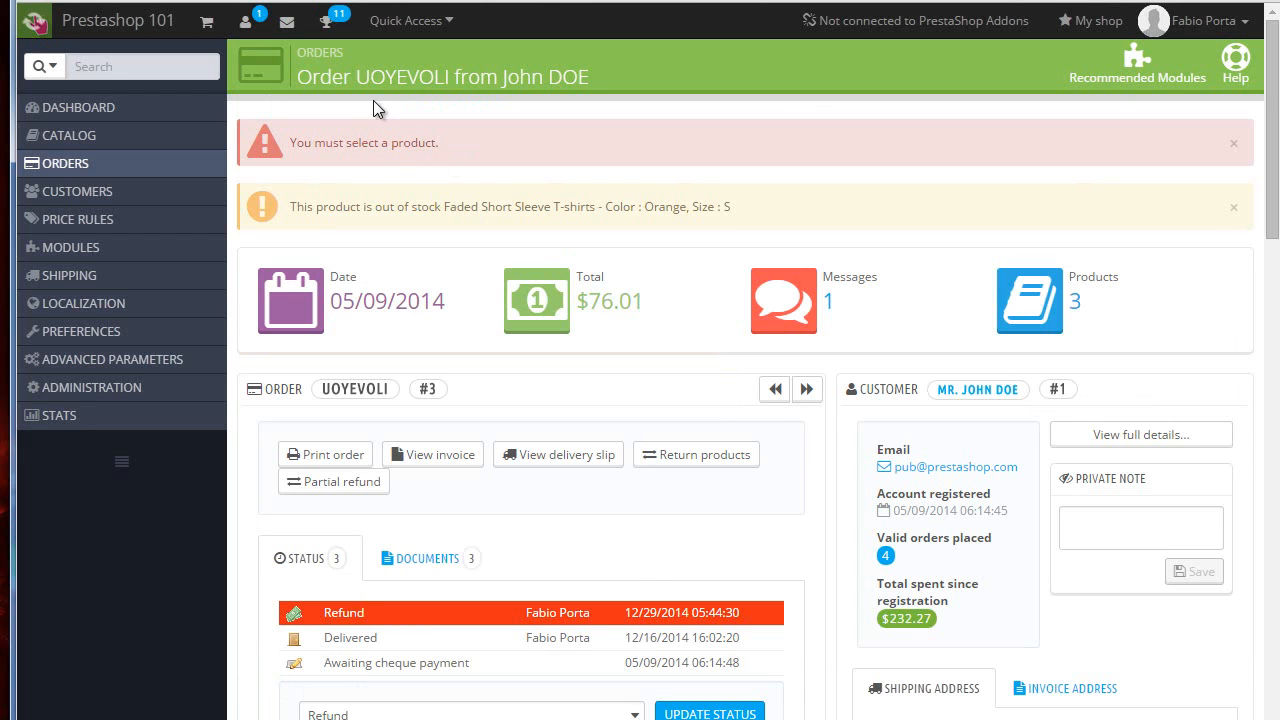
# Step: Open the order's partial refund form and enter a refund amount of 30.50 for the Printed Summer Dress
pyautogui.scroll(-15, 624, 241)
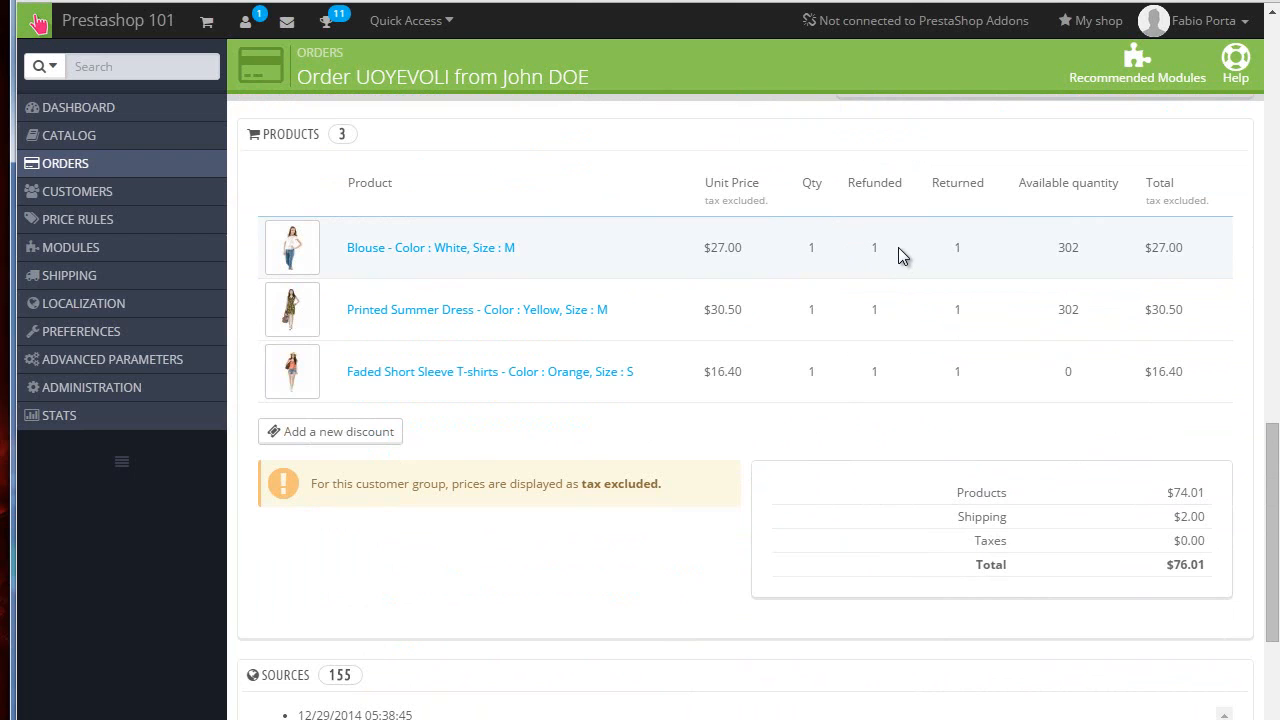
pyautogui.scroll(15, 832, 328)
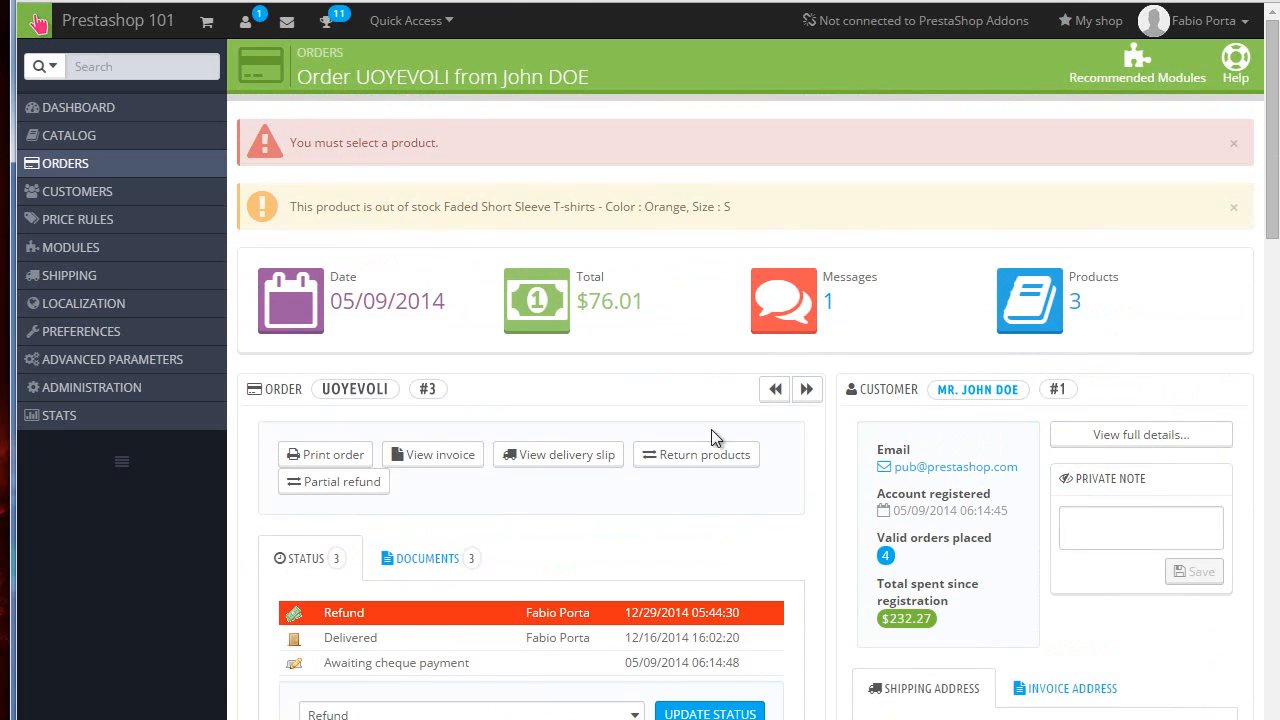
pyautogui.scroll(-2, 820, 477)
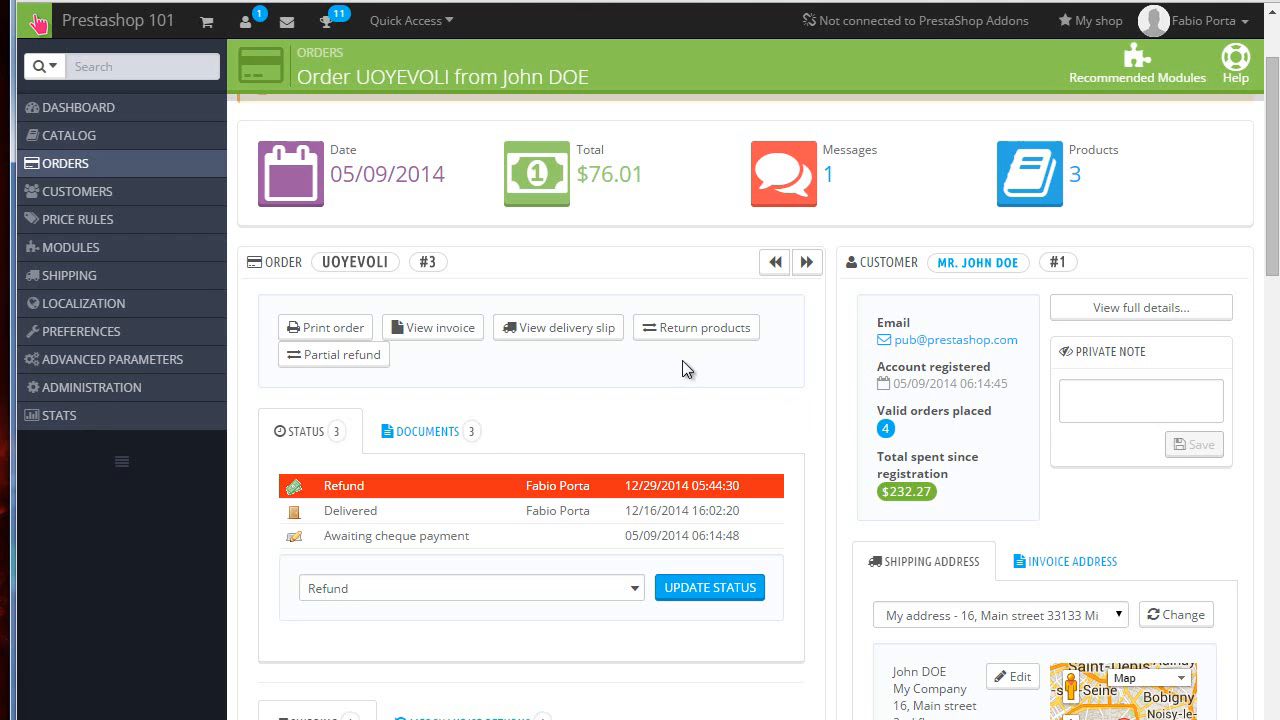
pyautogui.click(330, 355)
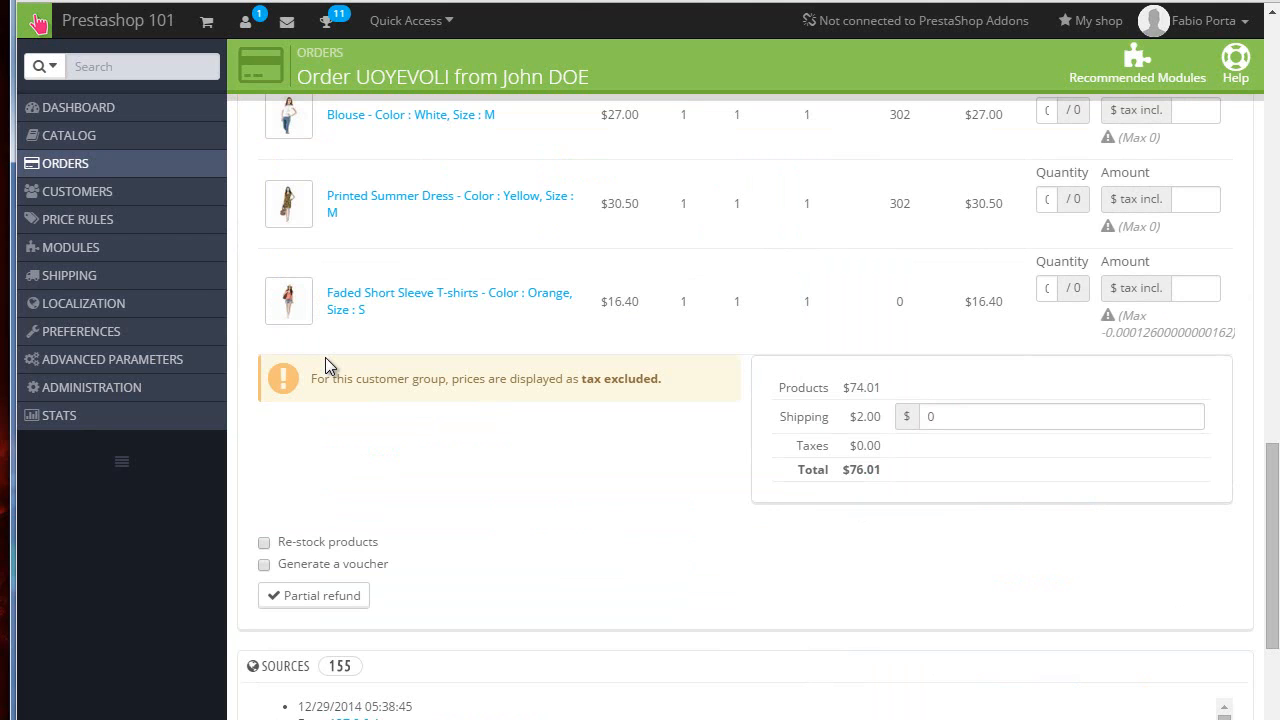
pyautogui.scroll(2, 1107, 345)
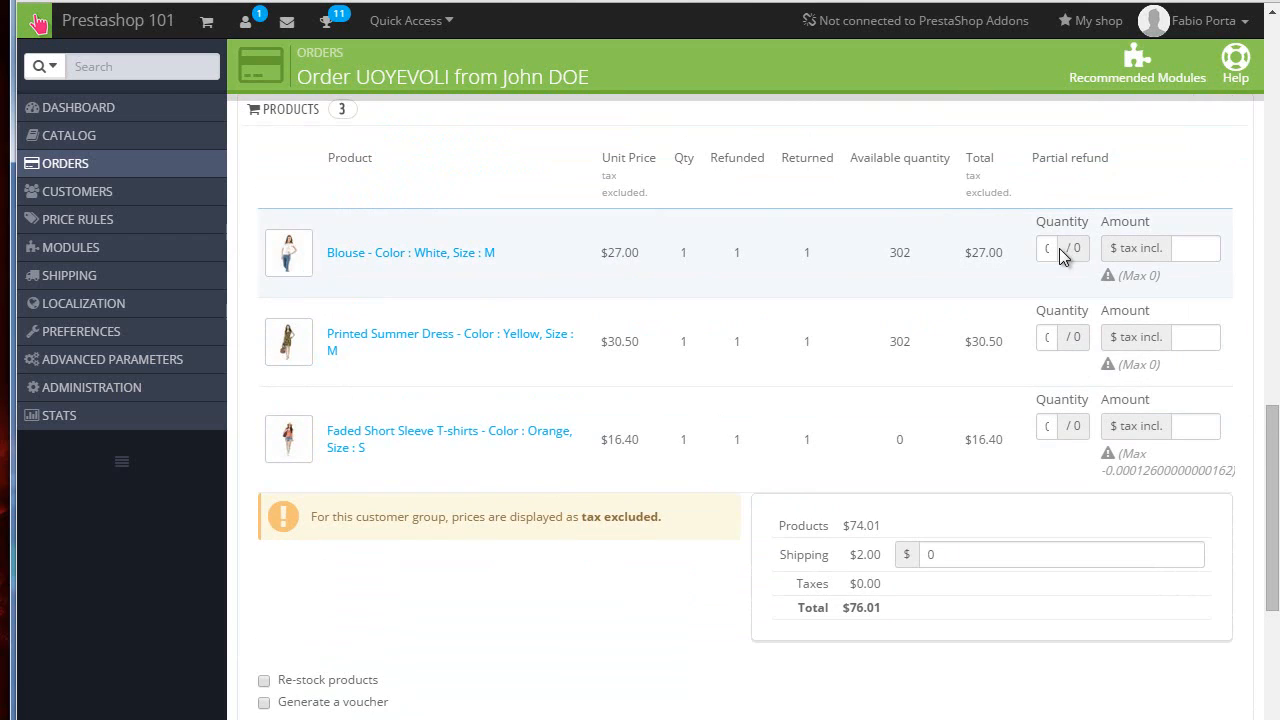
pyautogui.click(1203, 251)
pyautogui.click(1191, 341)
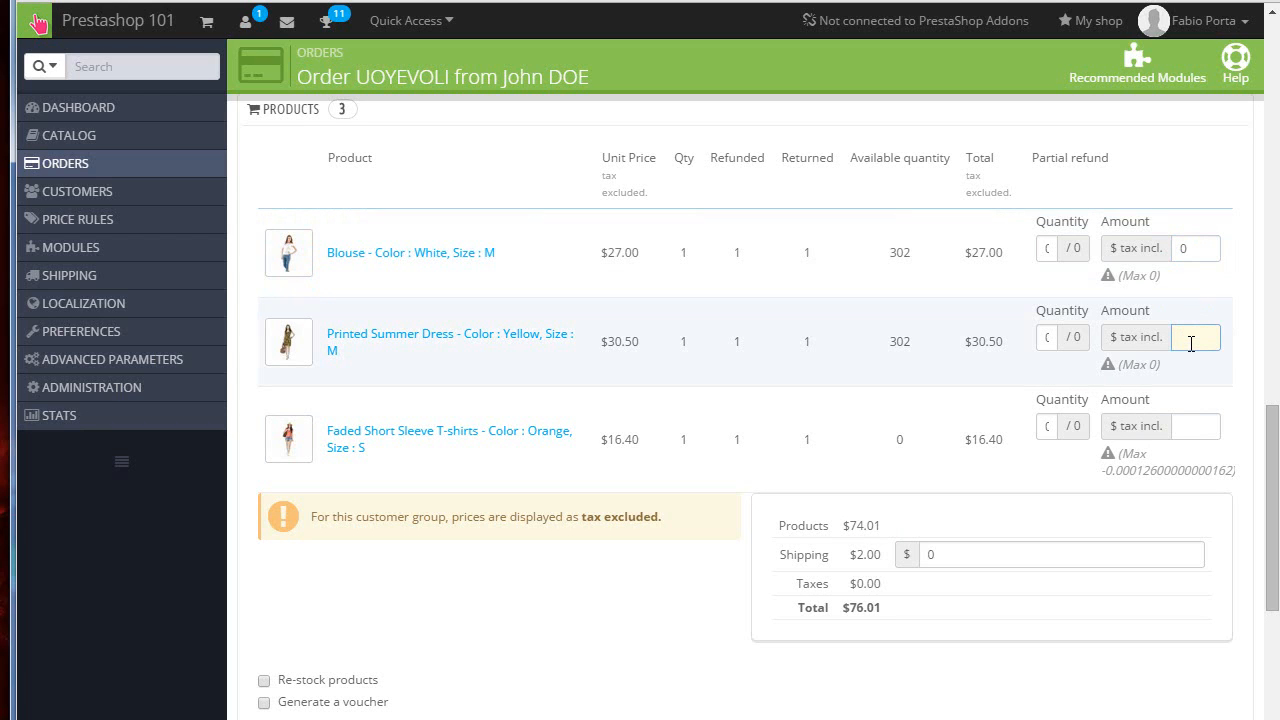
pyautogui.write('30.50')
# Step: Enter a refund amount of 16.40 for the Faded Short Sleeve T-shirt
pyautogui.click(1188, 427)
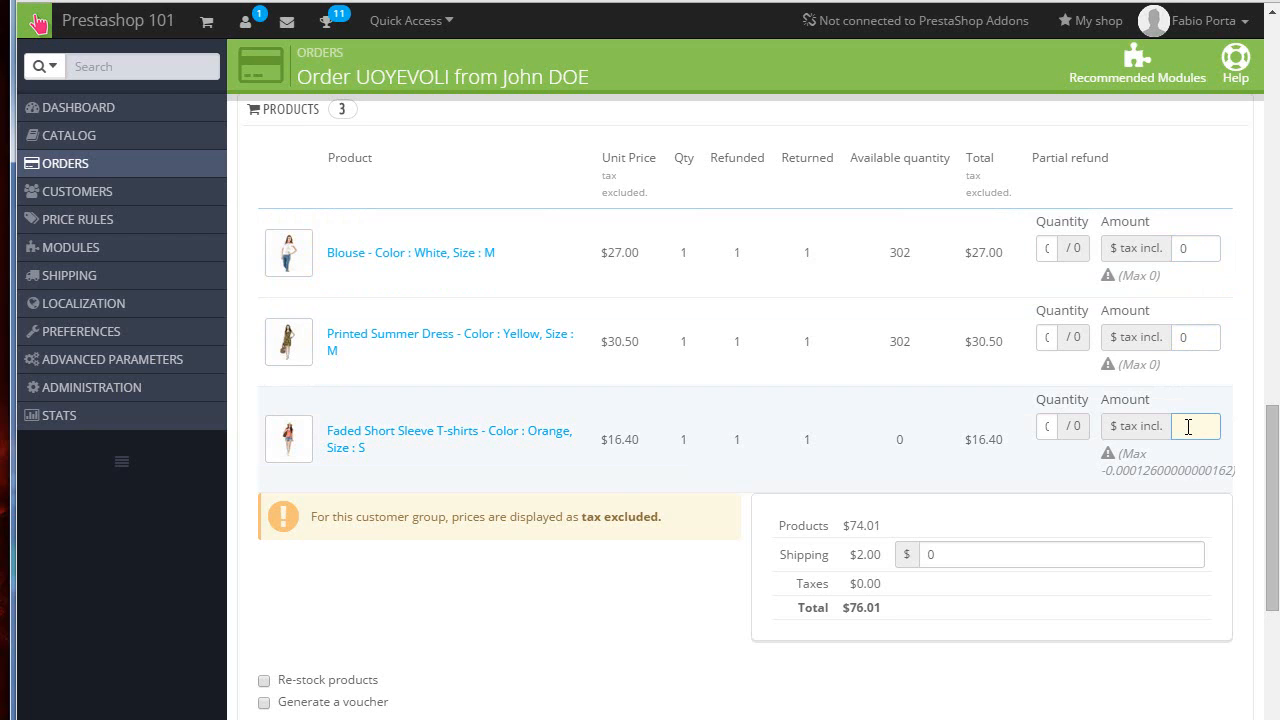
pyautogui.write('16.')
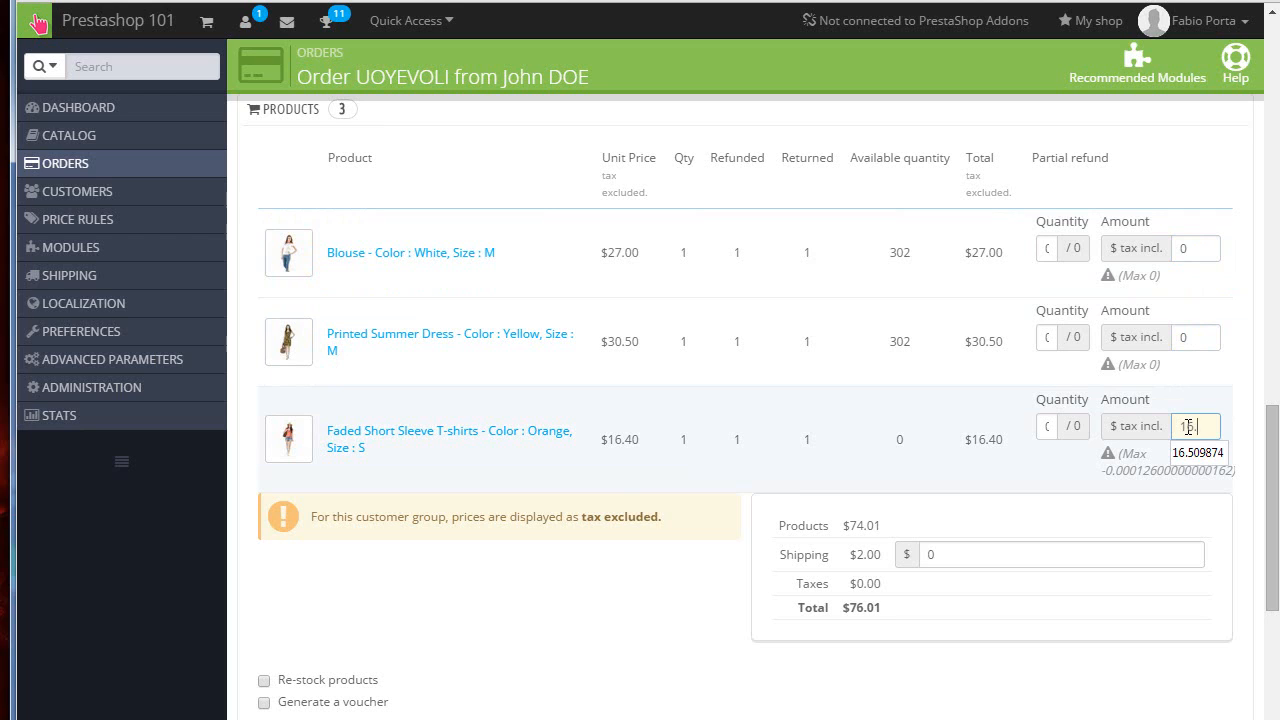
pyautogui.write('50')
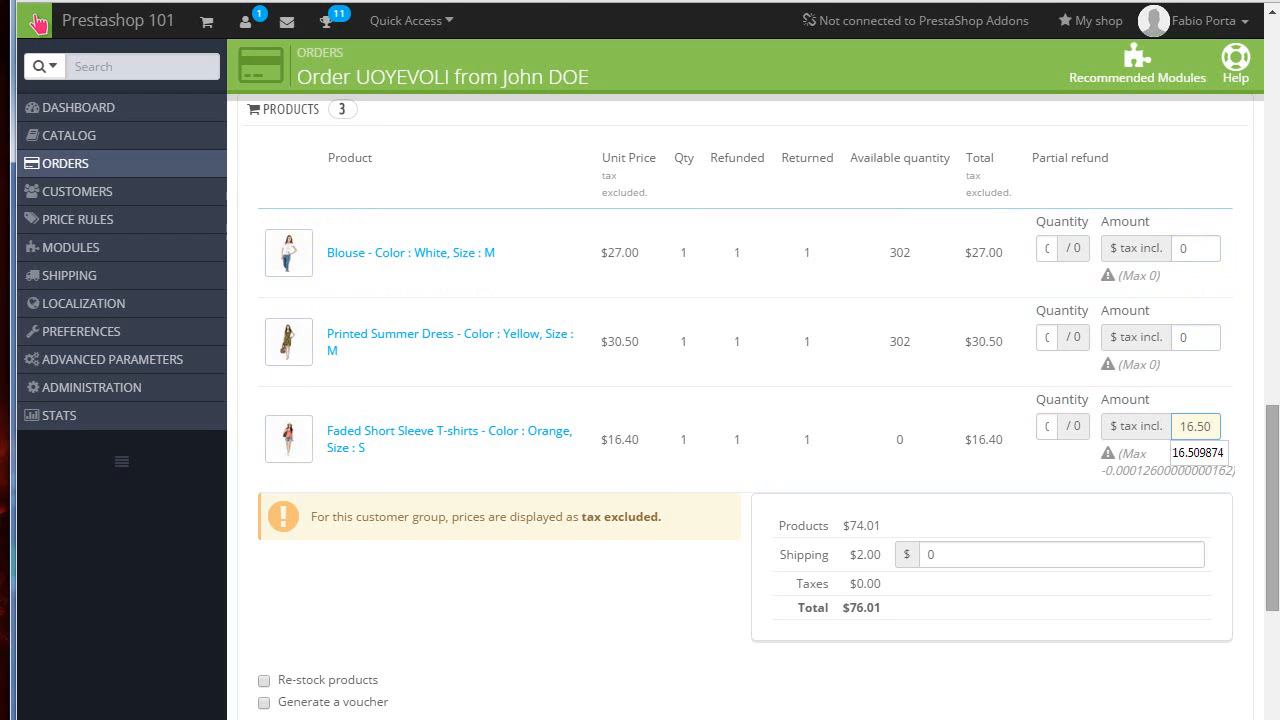
pyautogui.press('BackSpace')
pyautogui.press('BackSpace')
pyautogui.write('40')
pyautogui.click(553, 568)
pyautogui.scroll(-2, 613, 514)
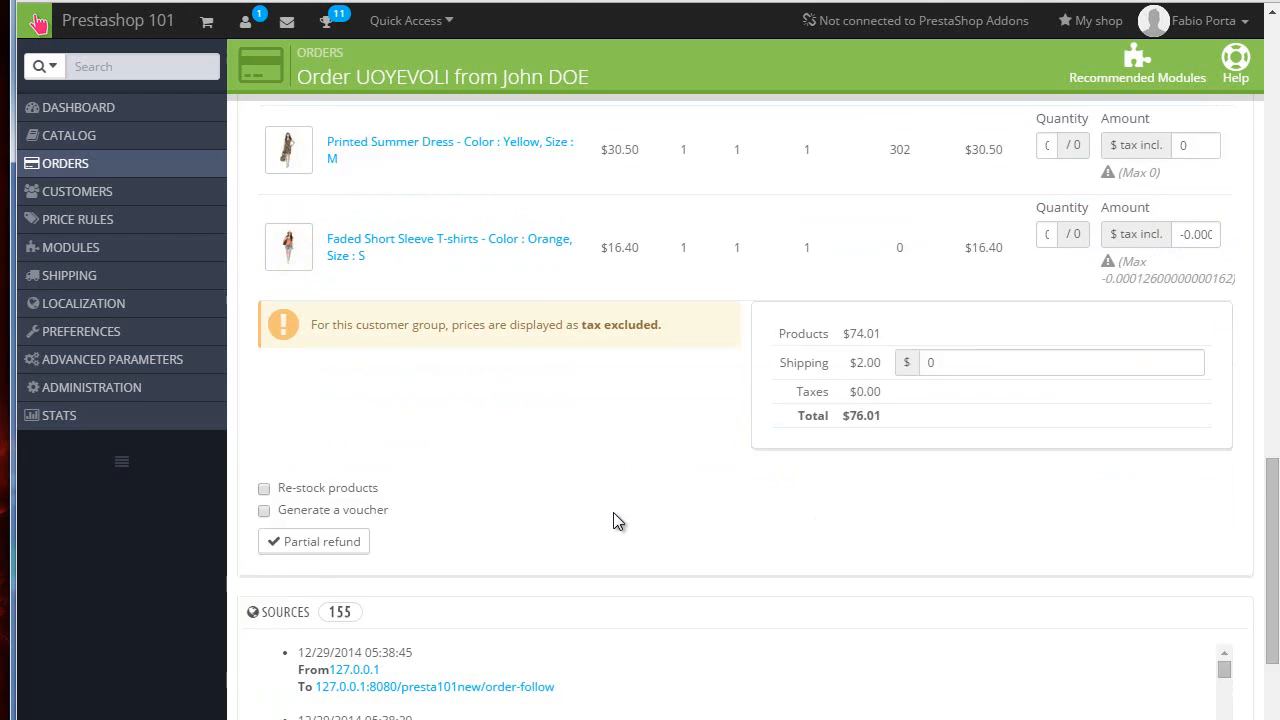
# Step: Try to submit the partial refund with Re-stock products enabled
pyautogui.scroll(-1, 600, 505)
pyautogui.click(322, 432)
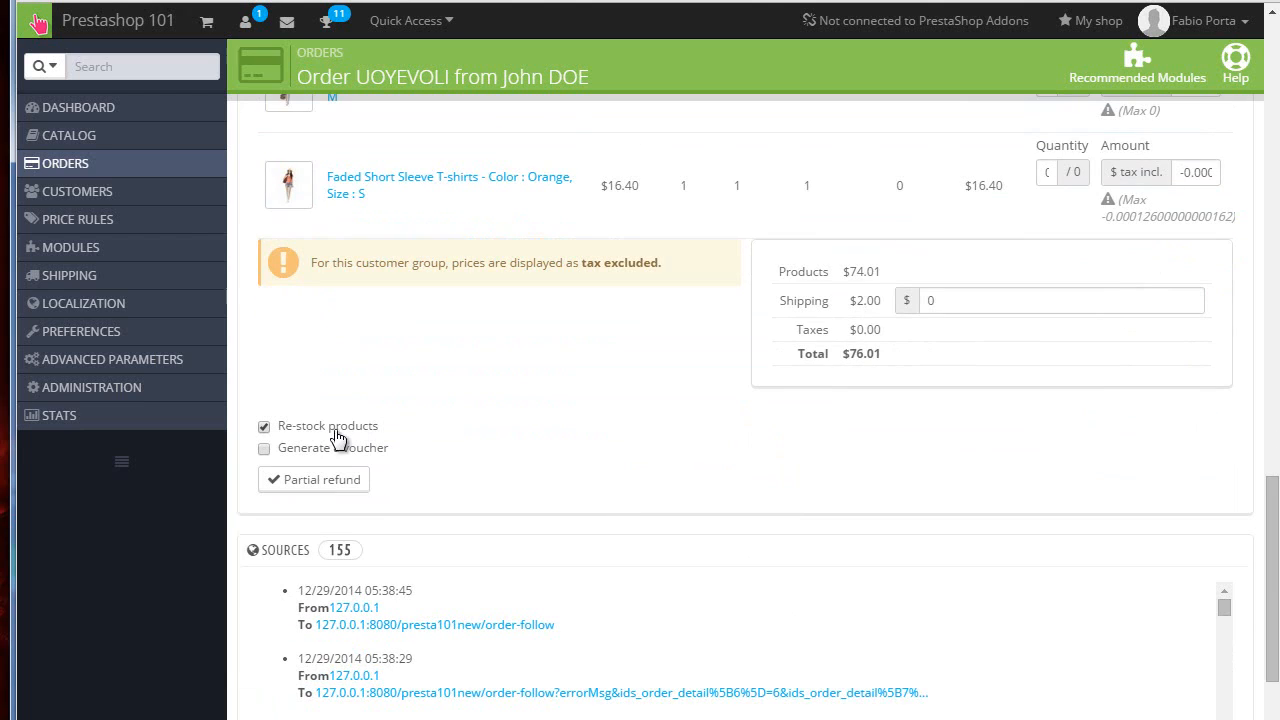
pyautogui.click(333, 485)
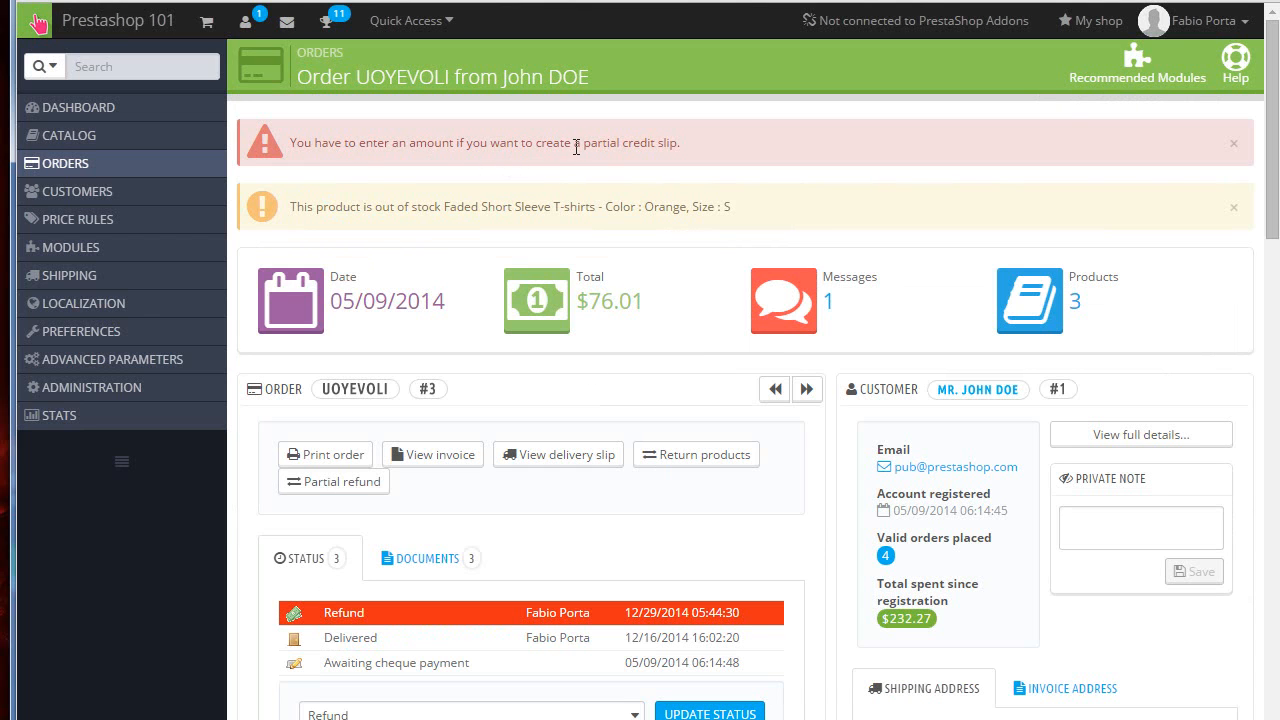
# Step: Review the order's products table for refunded, returned and available quantities
pyautogui.scroll(-15, 643, 160)
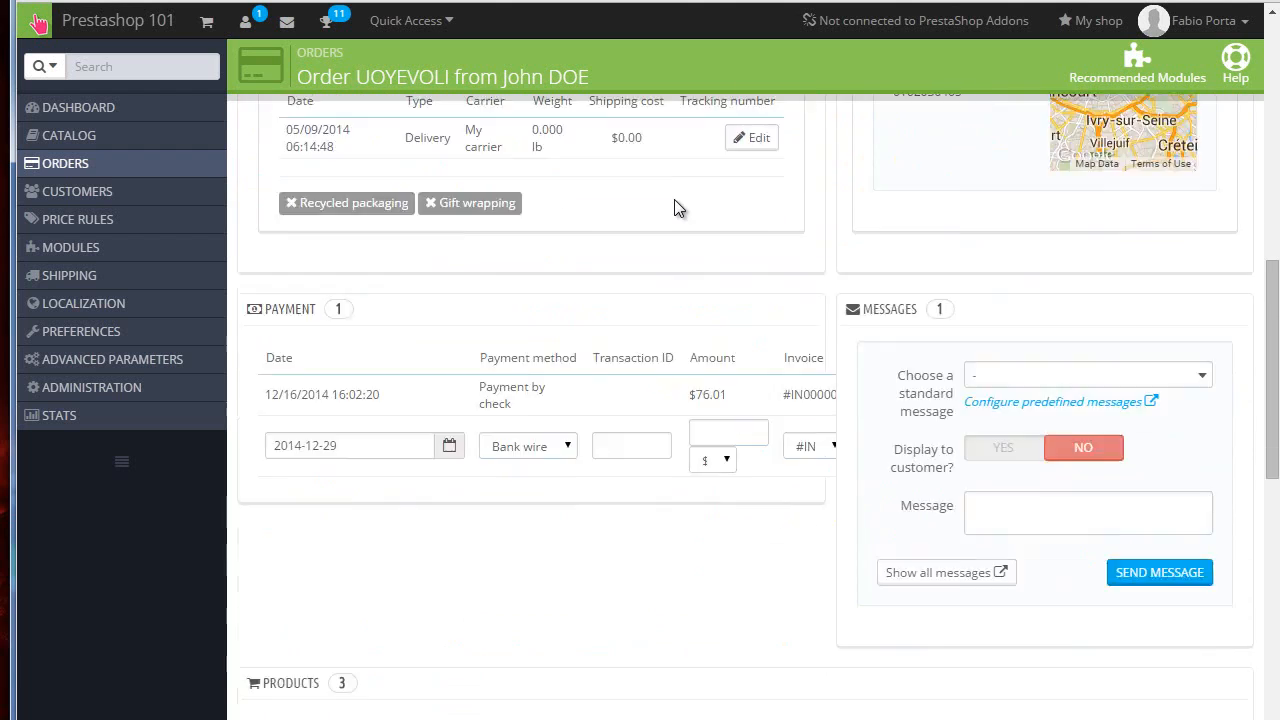
pyautogui.scroll(3, 881, 395)
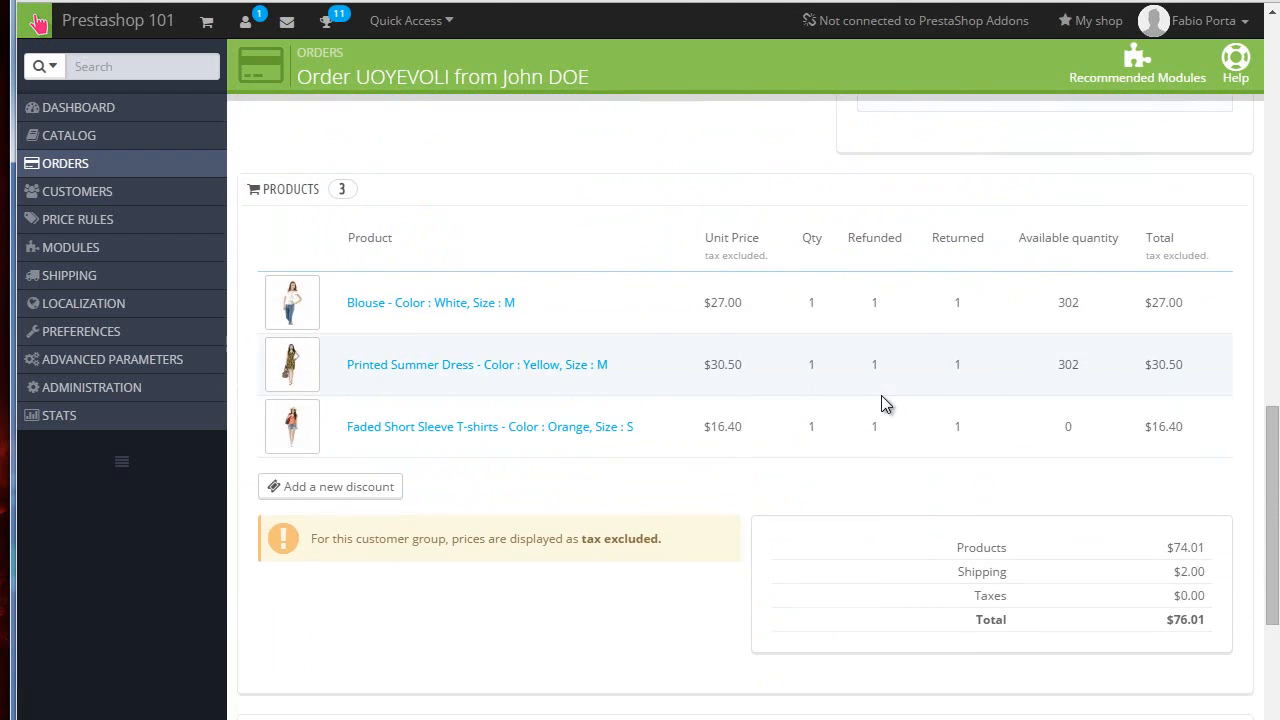
pyautogui.scroll(1, 882, 400)
pyautogui.scroll(2, 840, 415)
pyautogui.scroll(-4, 798, 428)
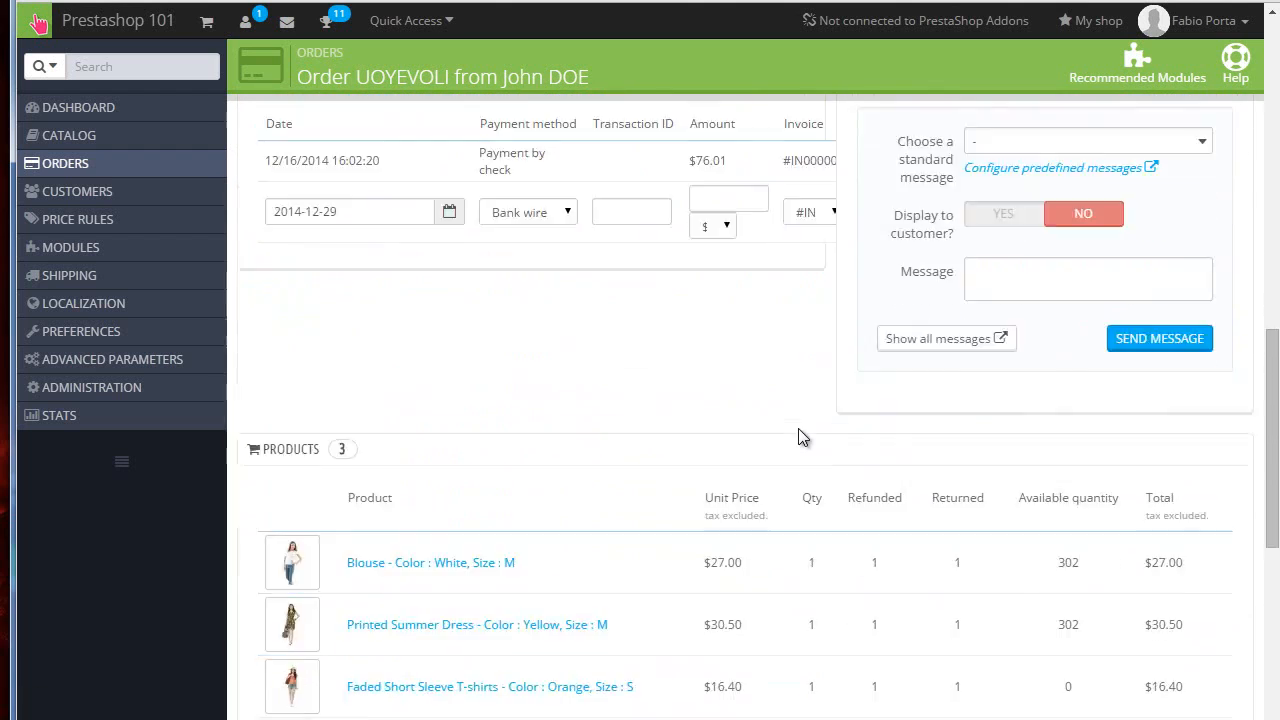
pyautogui.scroll(-2, 798, 428)
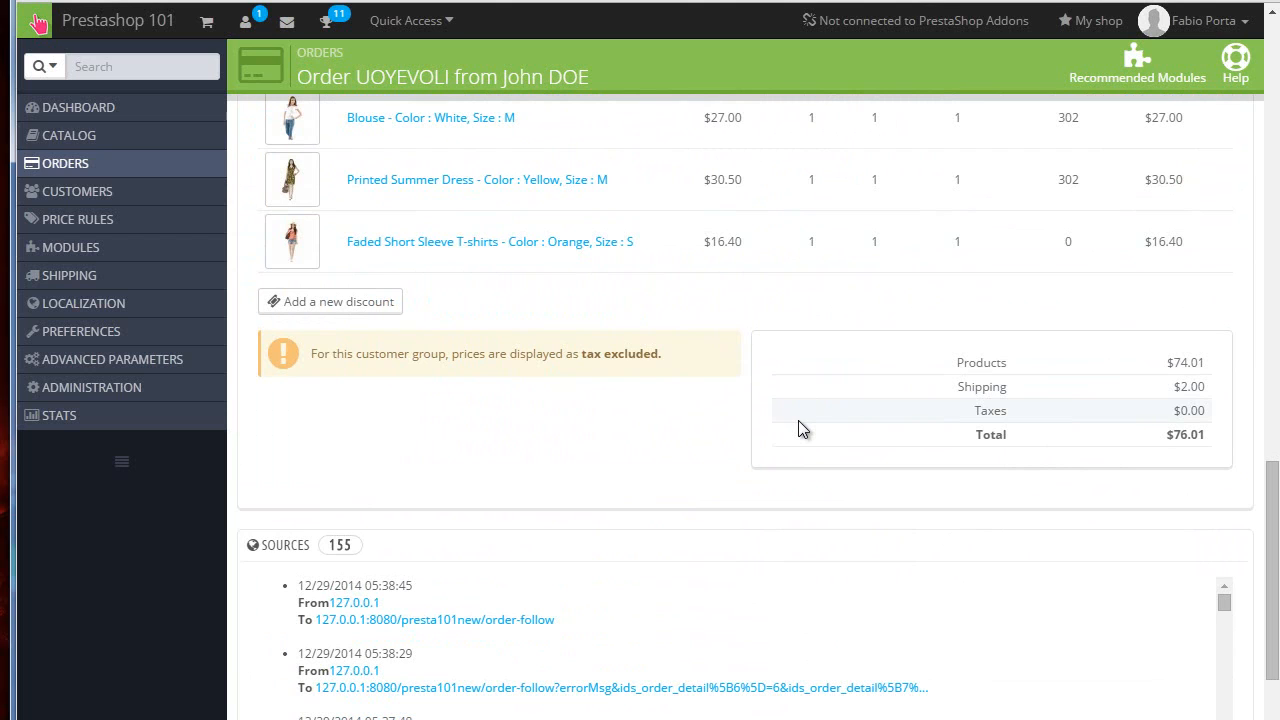
pyautogui.scroll(4, 798, 424)
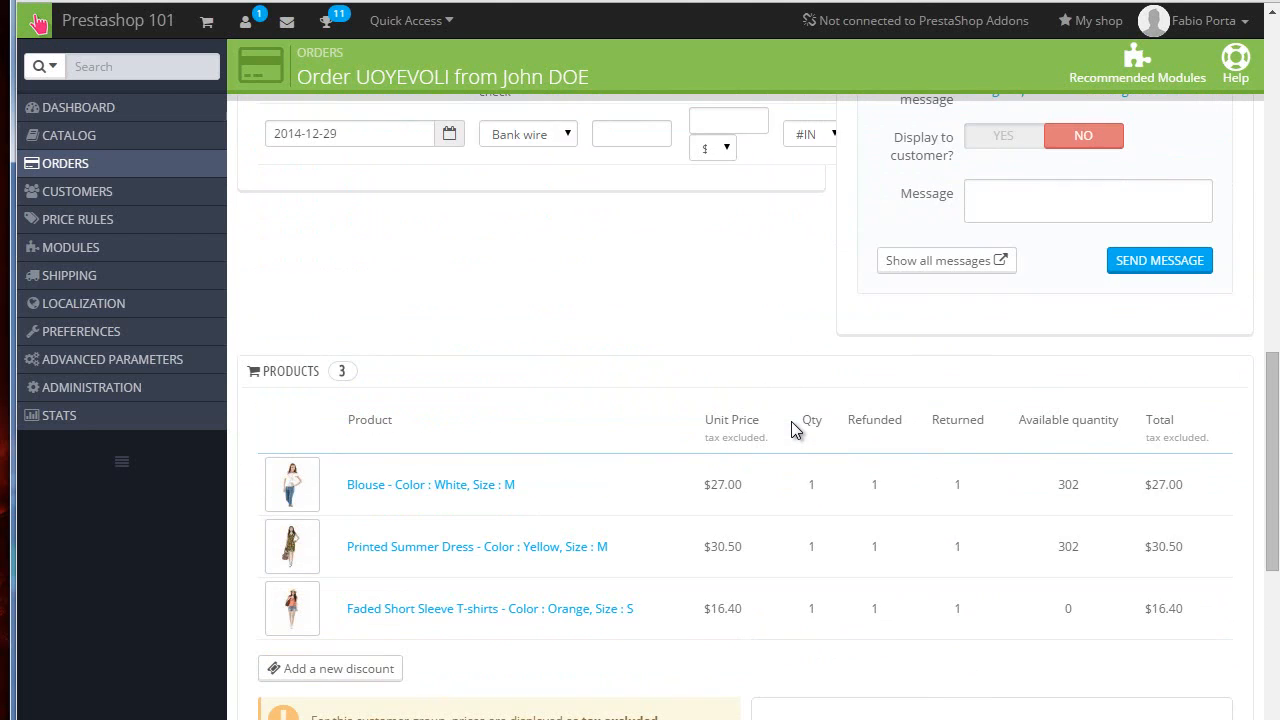
pyautogui.scroll(-1, 793, 429)
pyautogui.scroll(-2, 791, 428)
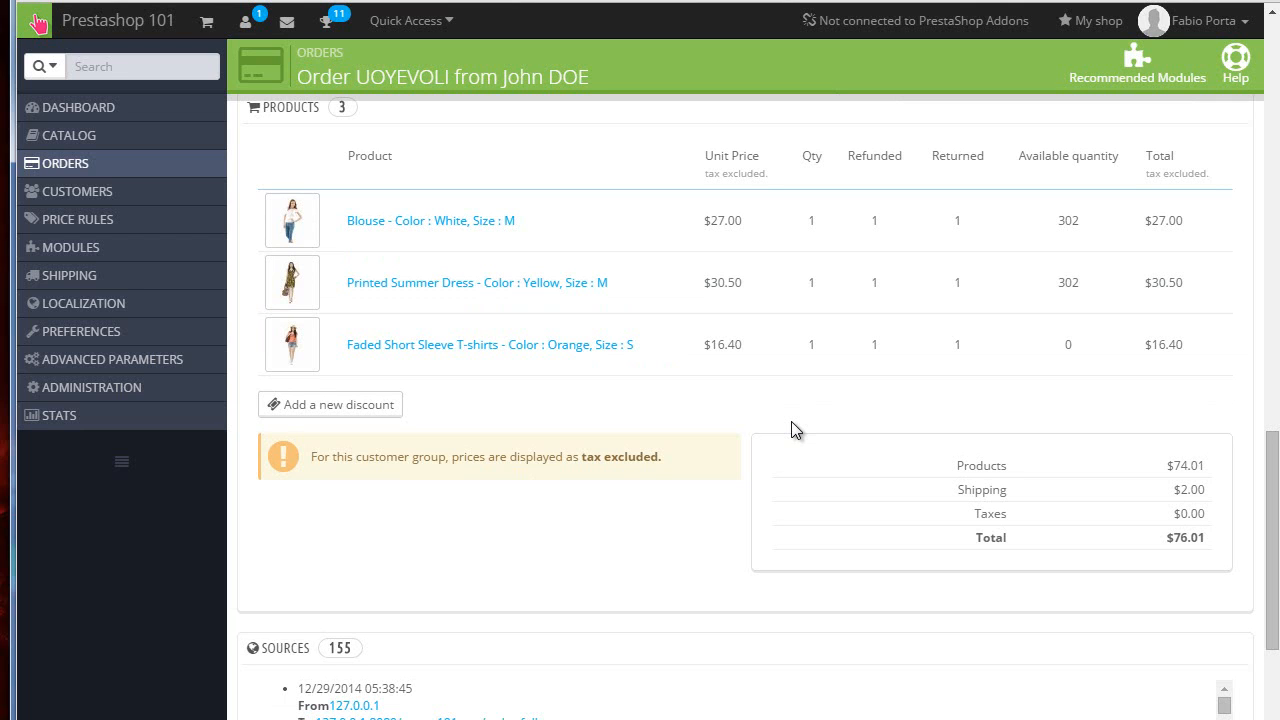
pyautogui.scroll(15, 785, 428)
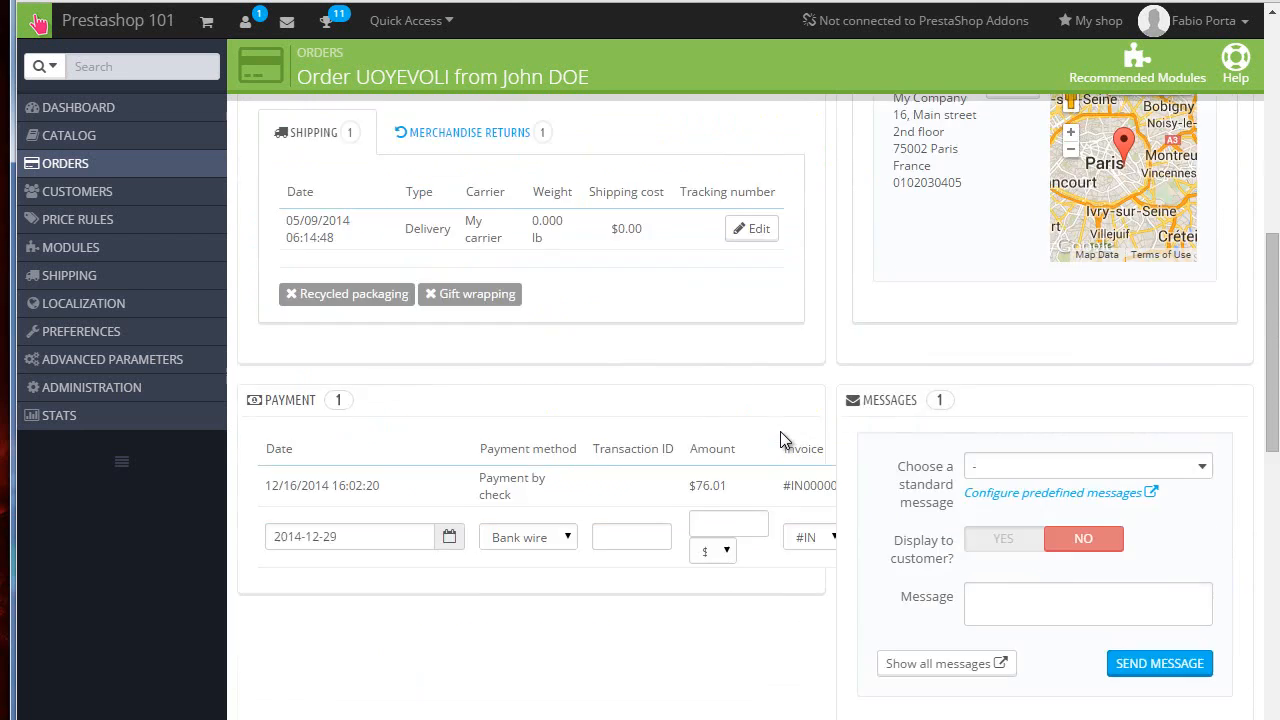
pyautogui.scroll(-1, 480, 340)
pyautogui.scroll(-1, 411, 337)
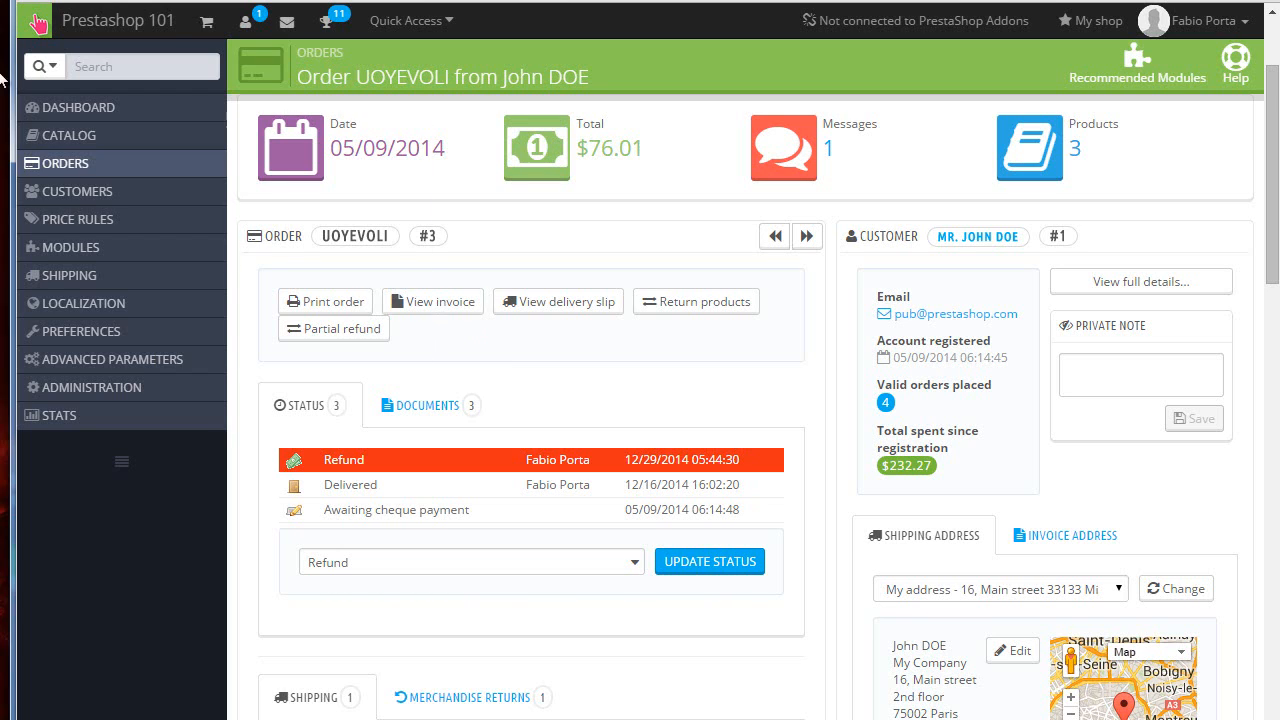
# Step: Open the Orders list and check the status of each order
pyautogui.moveTo(95, 164)
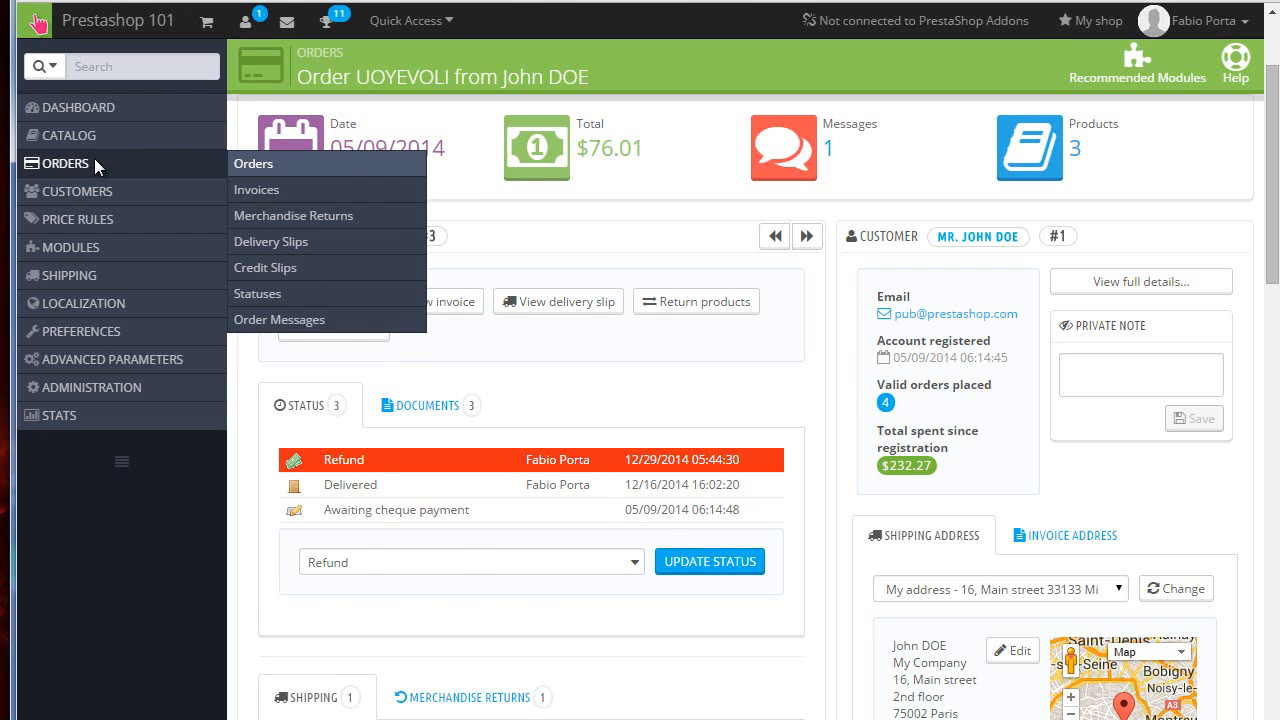
pyautogui.click(94, 158)
pyautogui.scroll(-1, 740, 397)
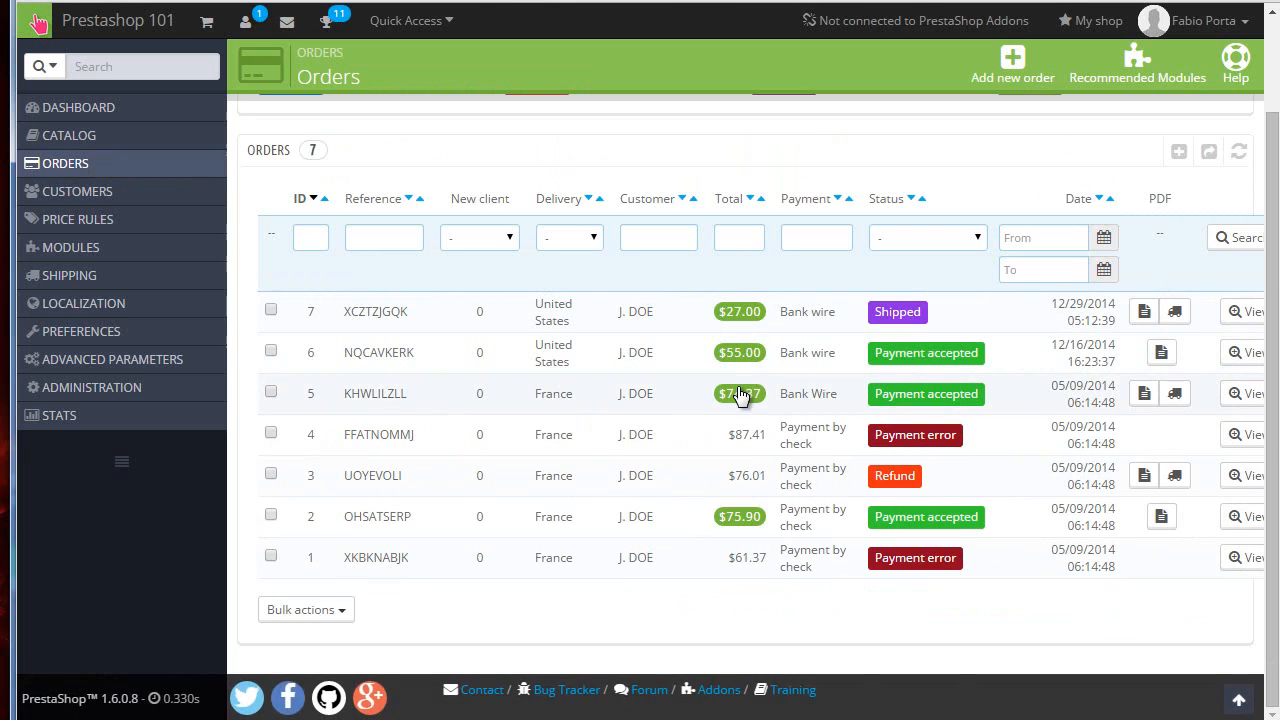
pyautogui.scroll(1, 730, 395)
pyautogui.scroll(-1, 600, 480)
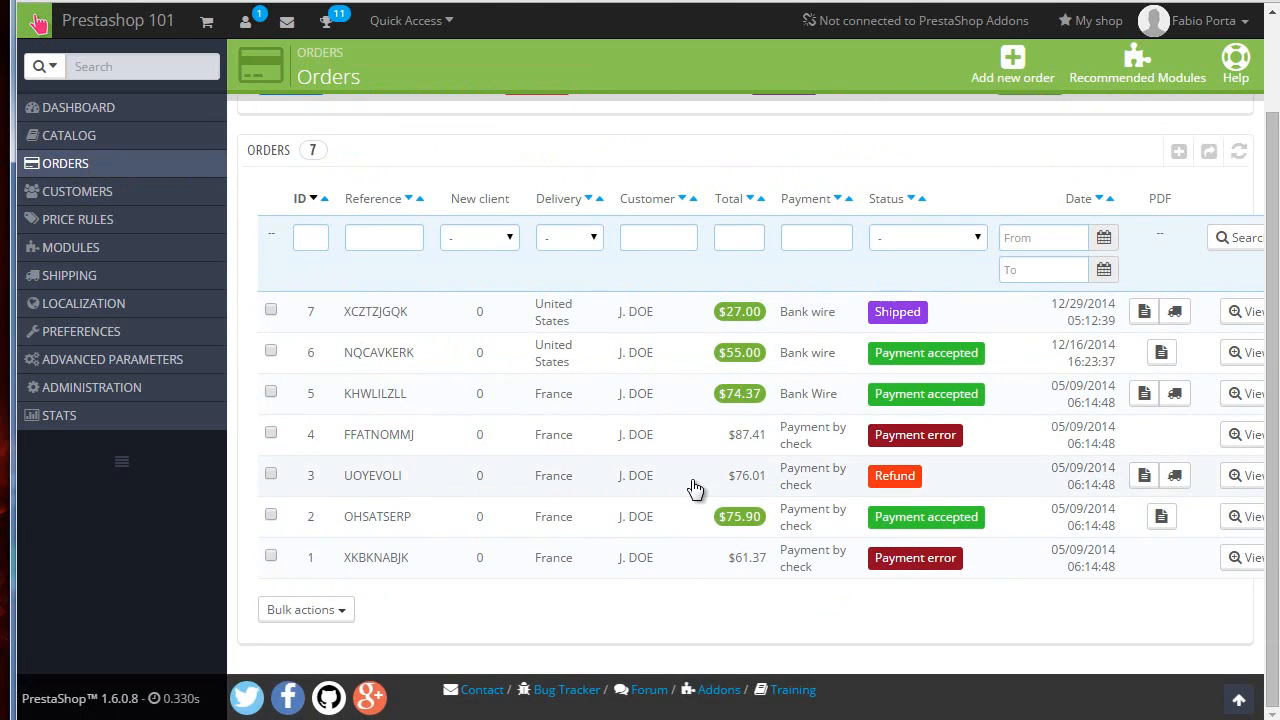
pyautogui.scroll(1, 692, 486)
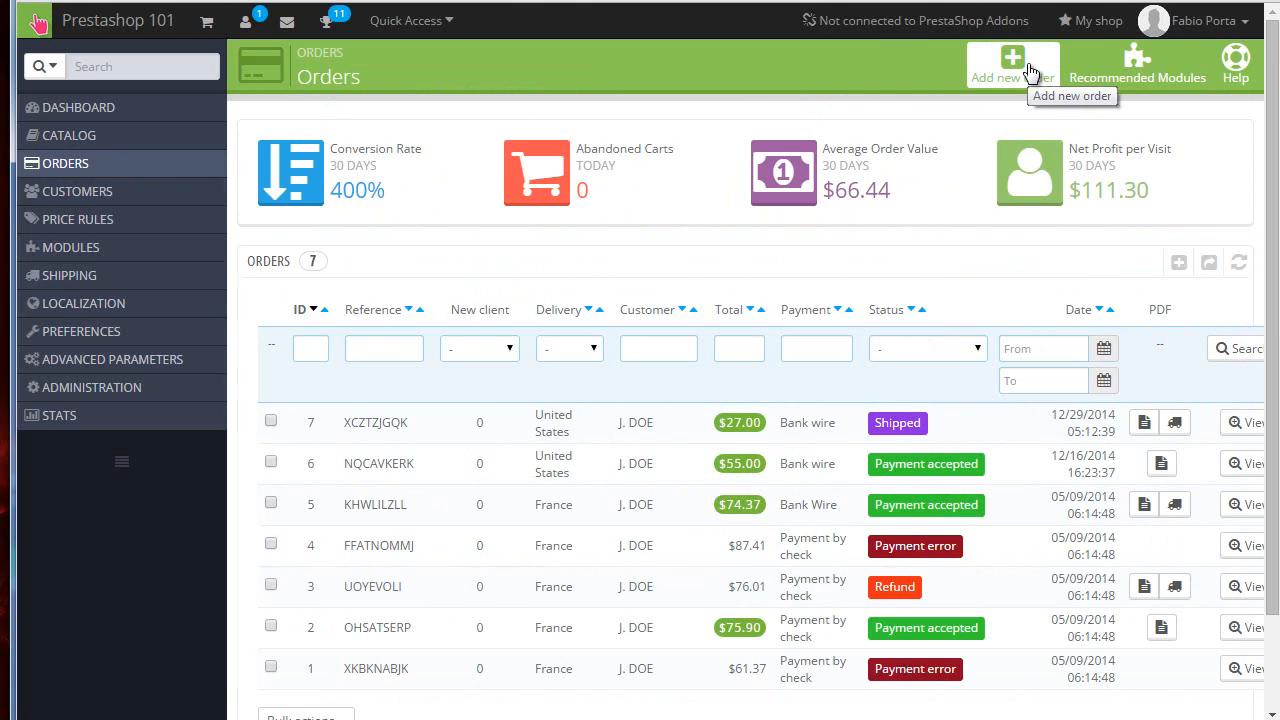
# Step: Start a new order and choose the customer found by searching jo
pyautogui.click(1030, 72)
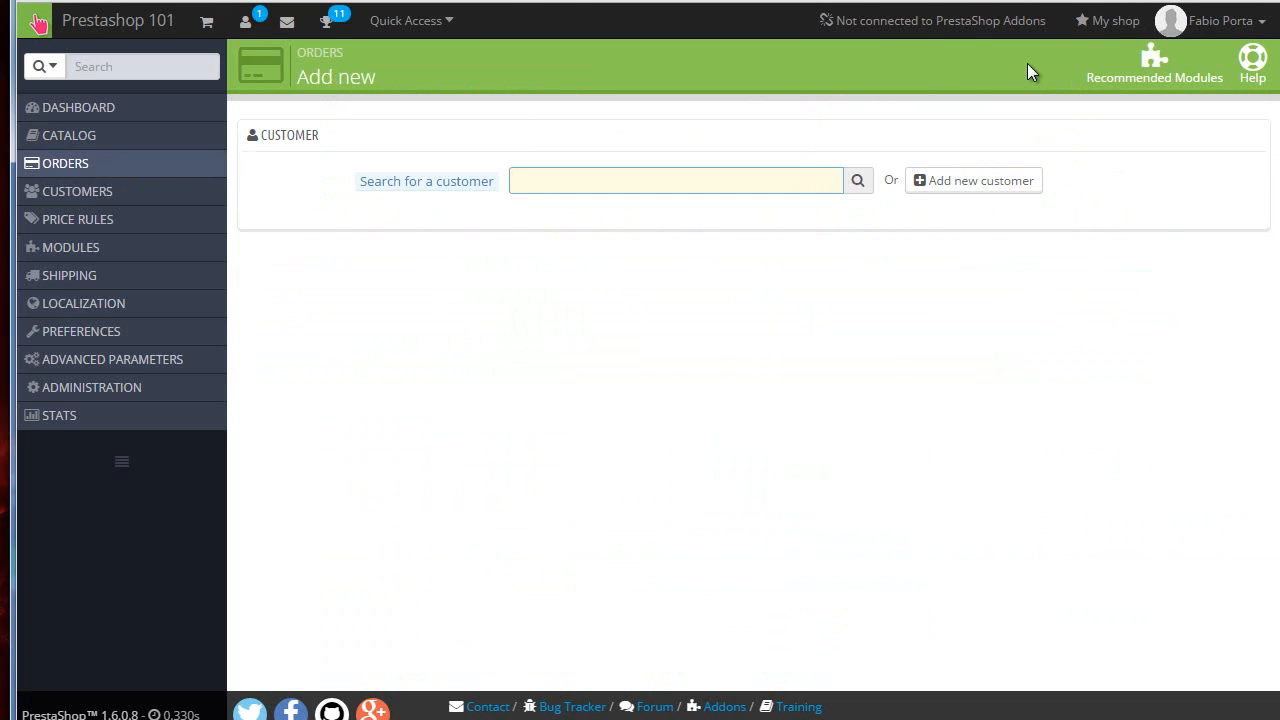
pyautogui.write('jo')
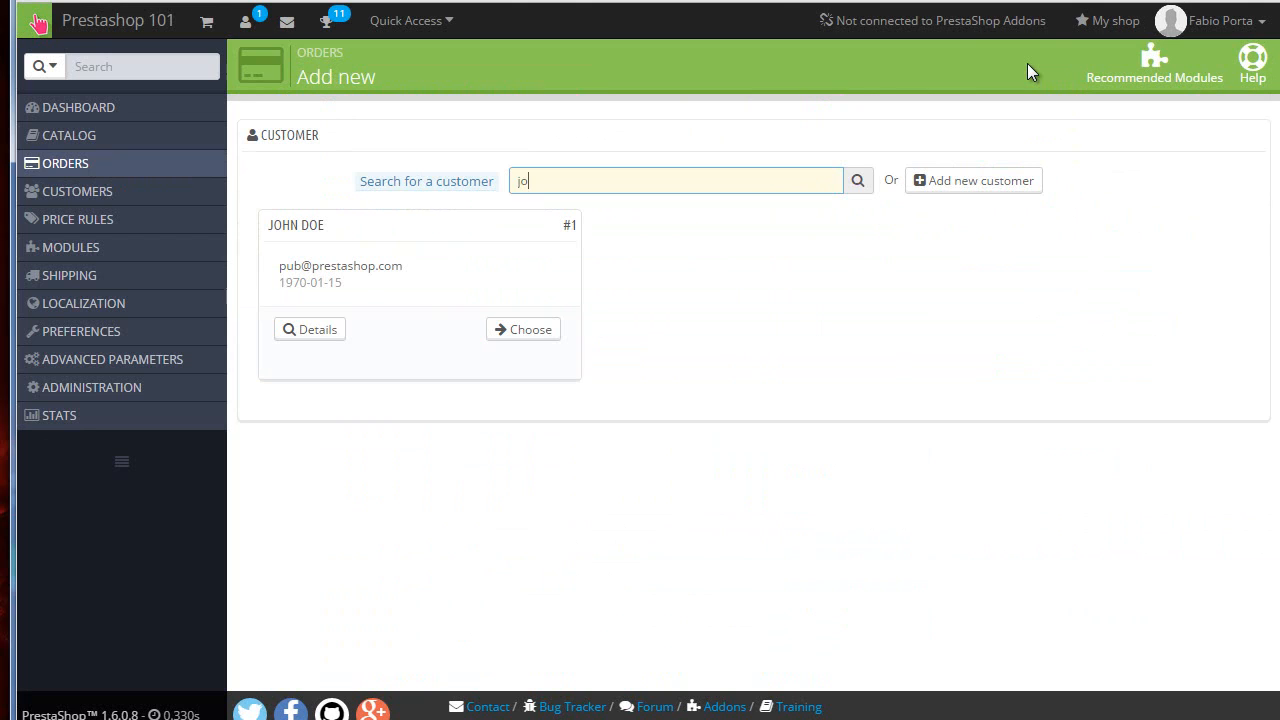
pyautogui.click(528, 330)
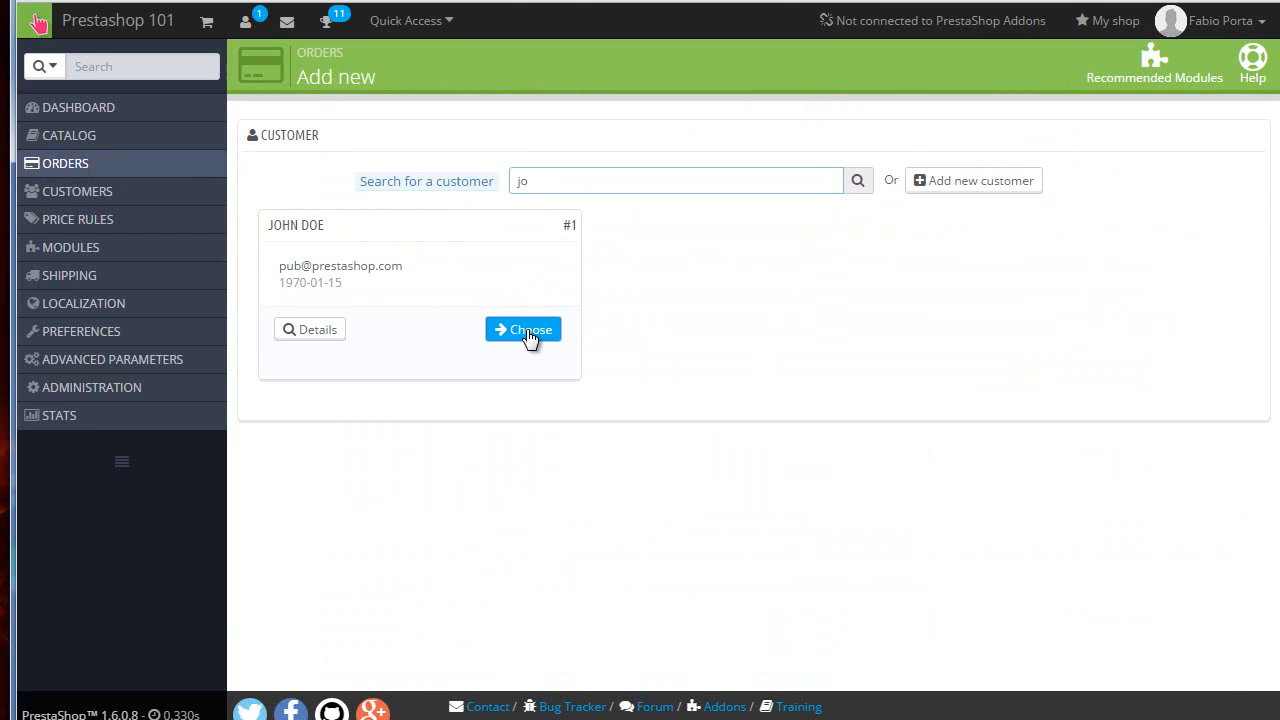
# Step: Browse the chosen customer's previous carts and orders
pyautogui.scroll(-1, 880, 325)
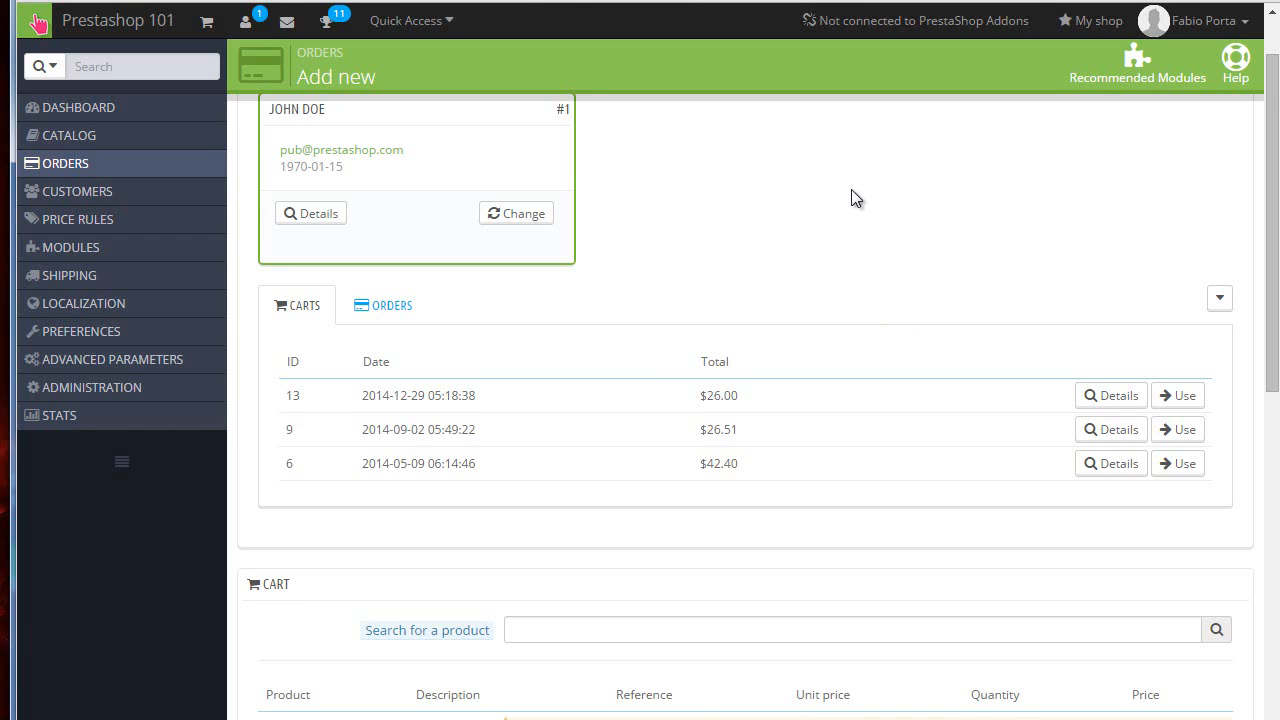
pyautogui.scroll(-1, 851, 197)
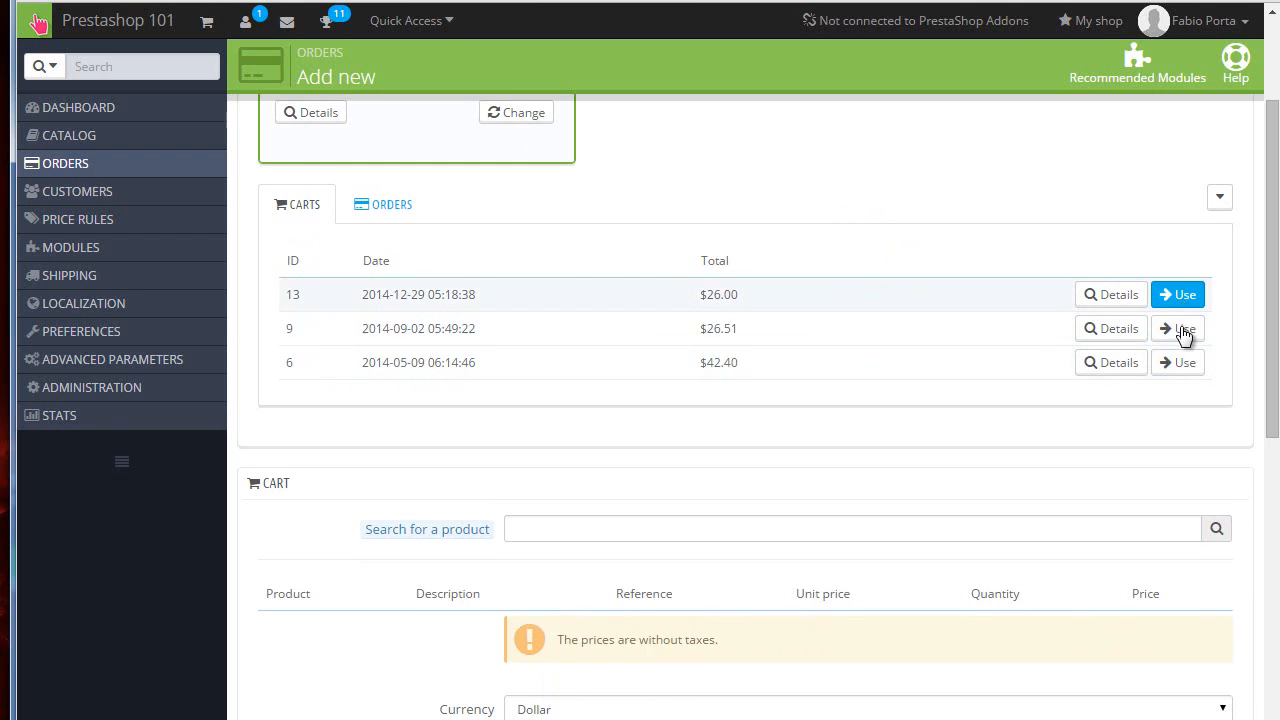
pyautogui.click(394, 205)
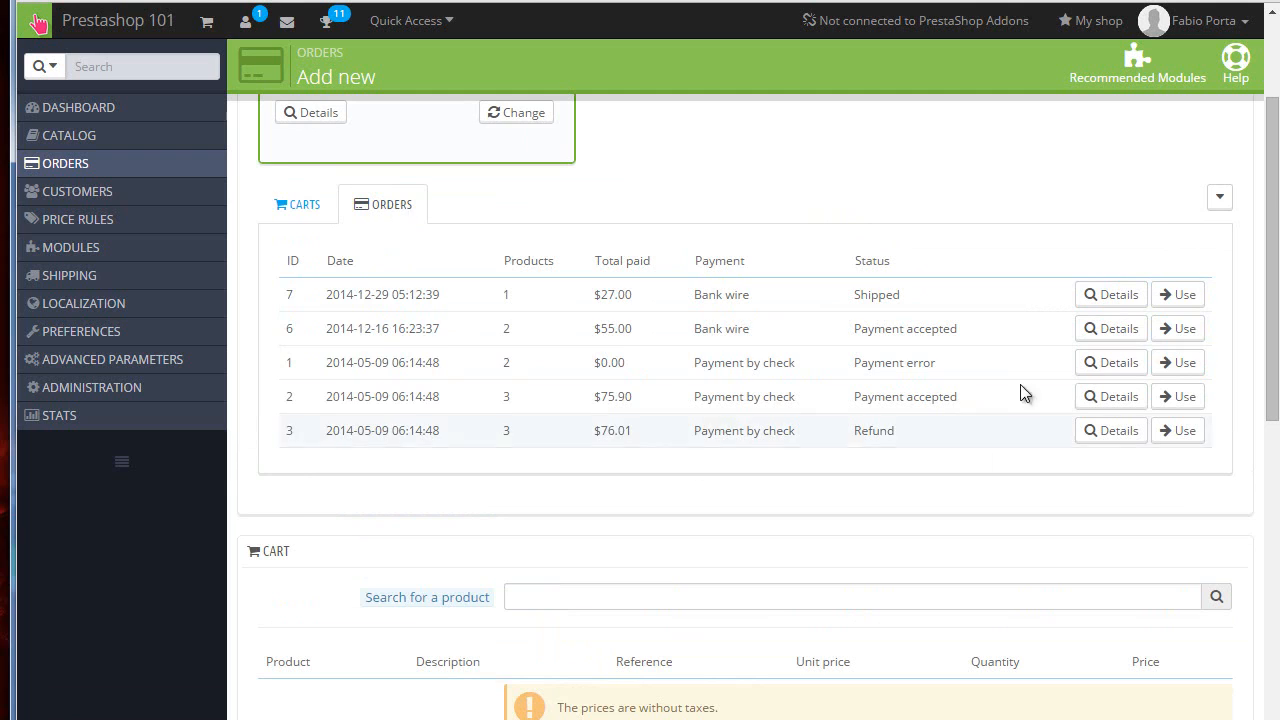
pyautogui.click(322, 212)
pyautogui.scroll(-1, 470, 350)
# Step: Search for the Blouse product and add 2 of the S - Black combination to the cart
pyautogui.click(538, 399)
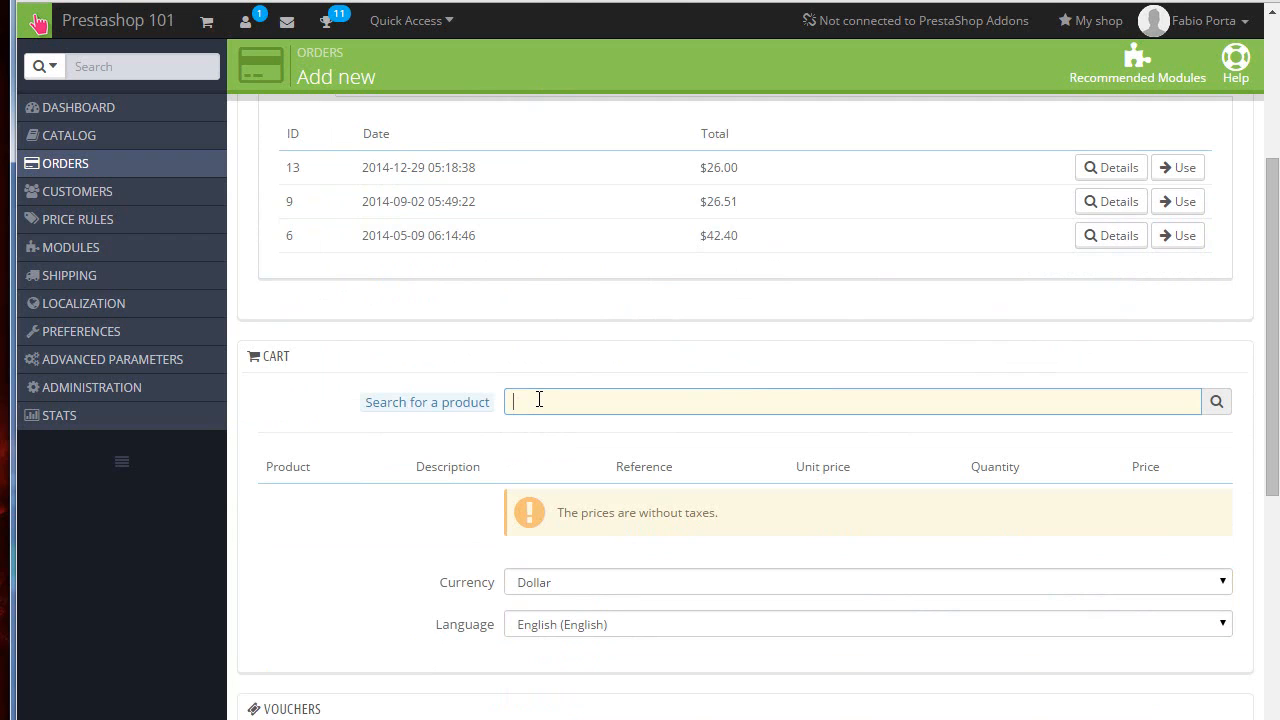
pyautogui.write('blue')
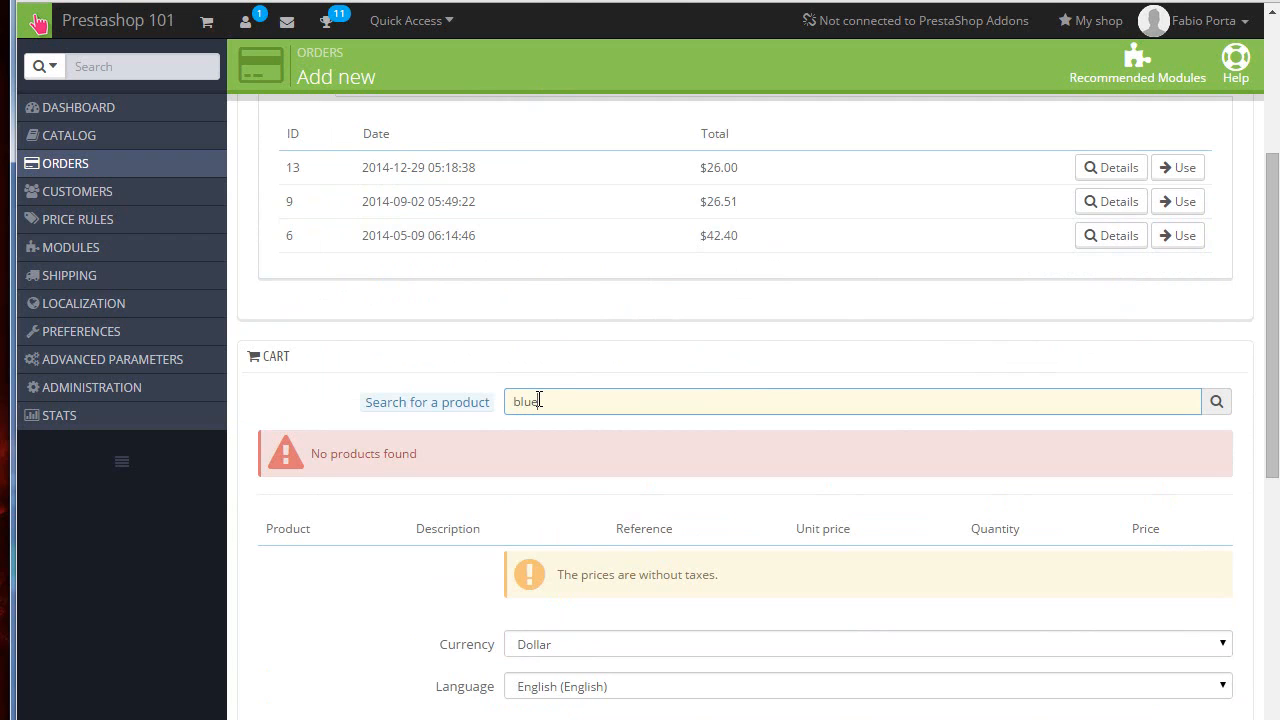
pyautogui.press('BackSpace')
pyautogui.press('BackSpace')
pyautogui.write('ou')
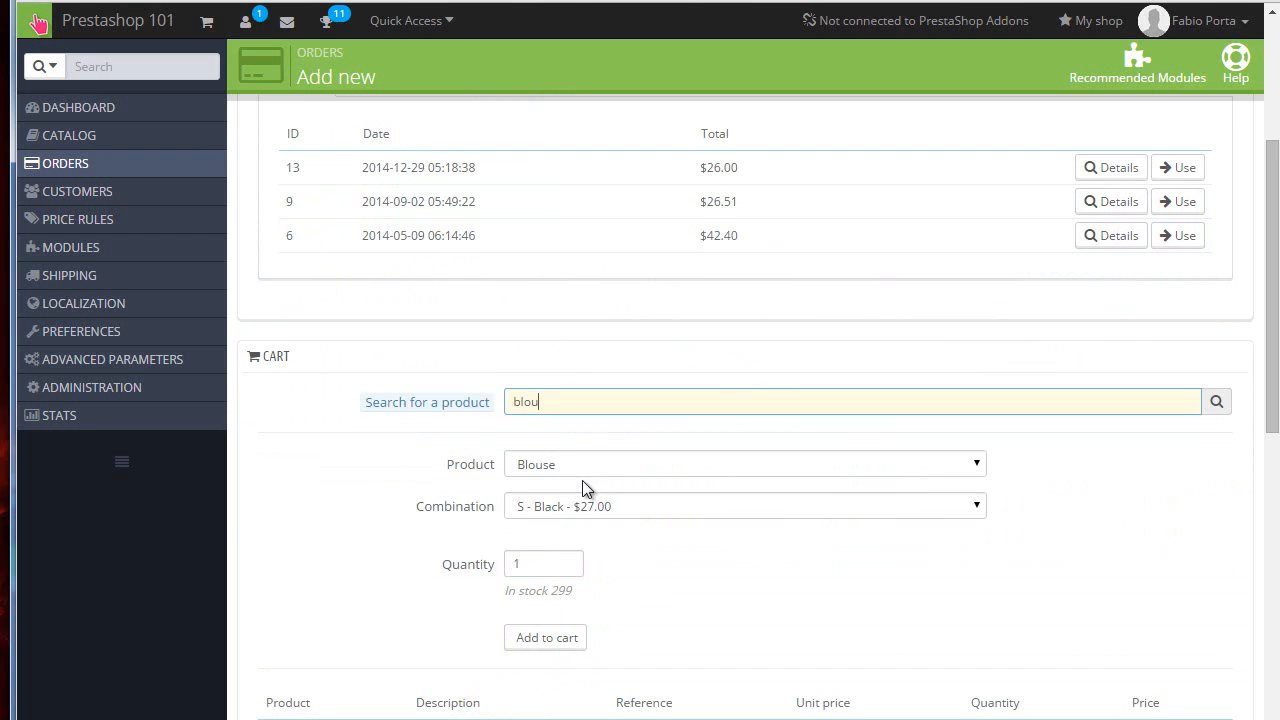
pyautogui.scroll(-1, 560, 440)
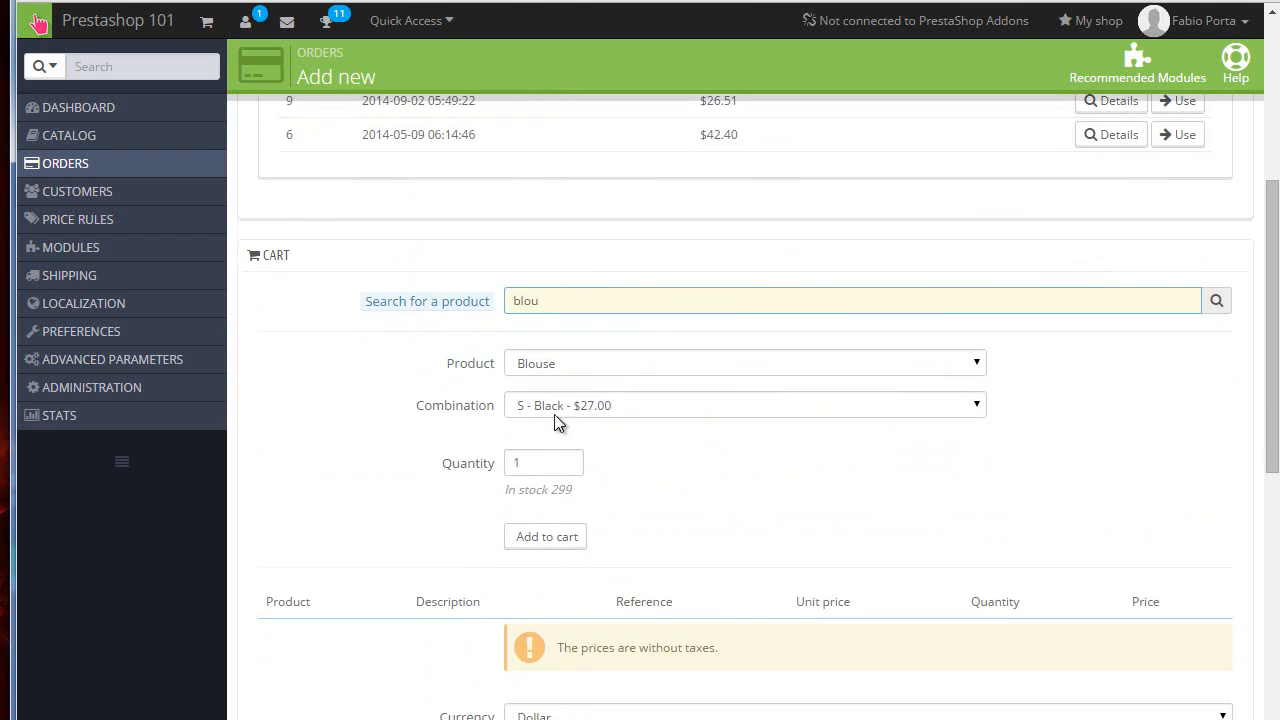
pyautogui.doubleClick(520, 463)
pyautogui.write('2')
pyautogui.click(545, 536)
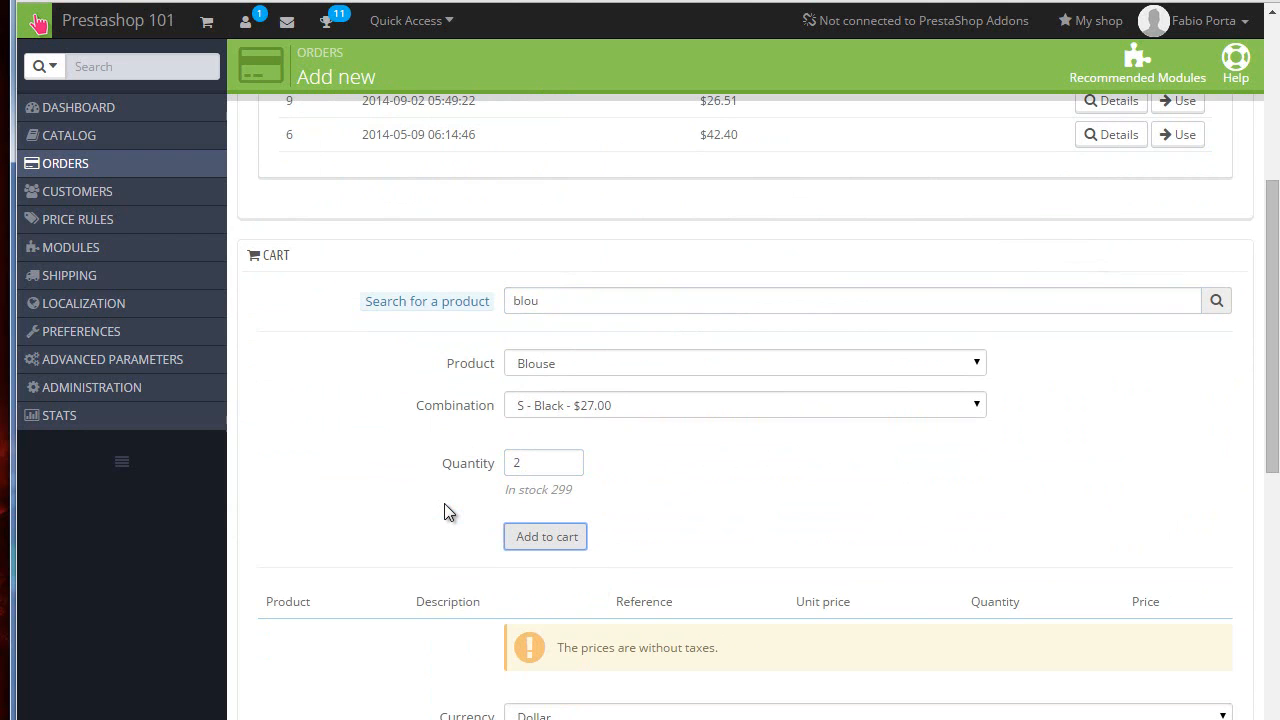
# Step: Review the new order's cart, voucher, address and shipping sections
pyautogui.scroll(-4, 447, 512)
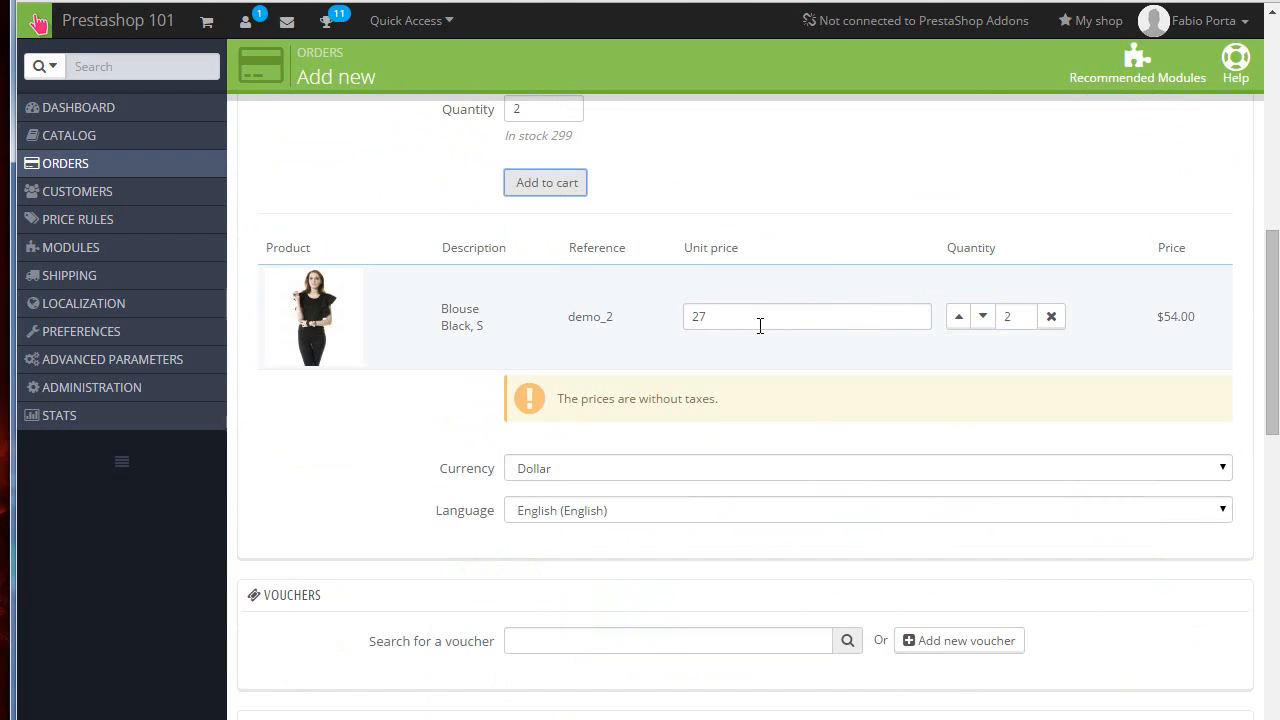
pyautogui.scroll(-1, 762, 330)
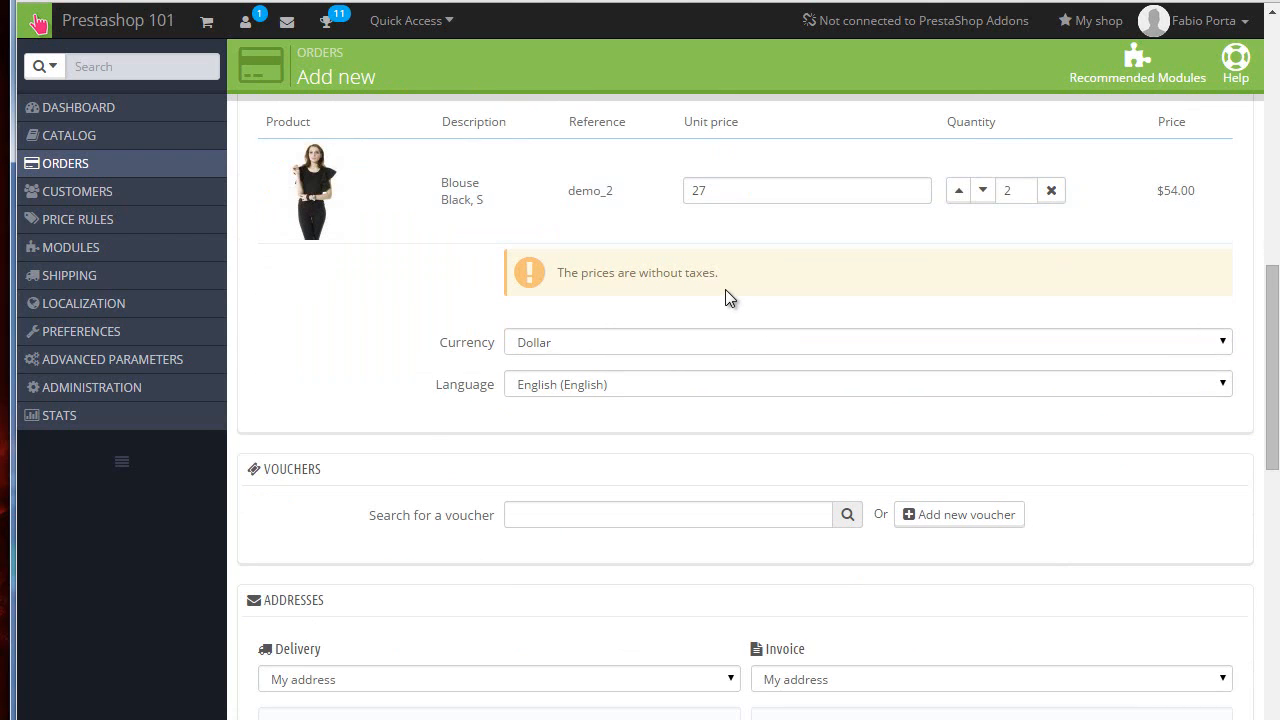
pyautogui.scroll(-1, 725, 289)
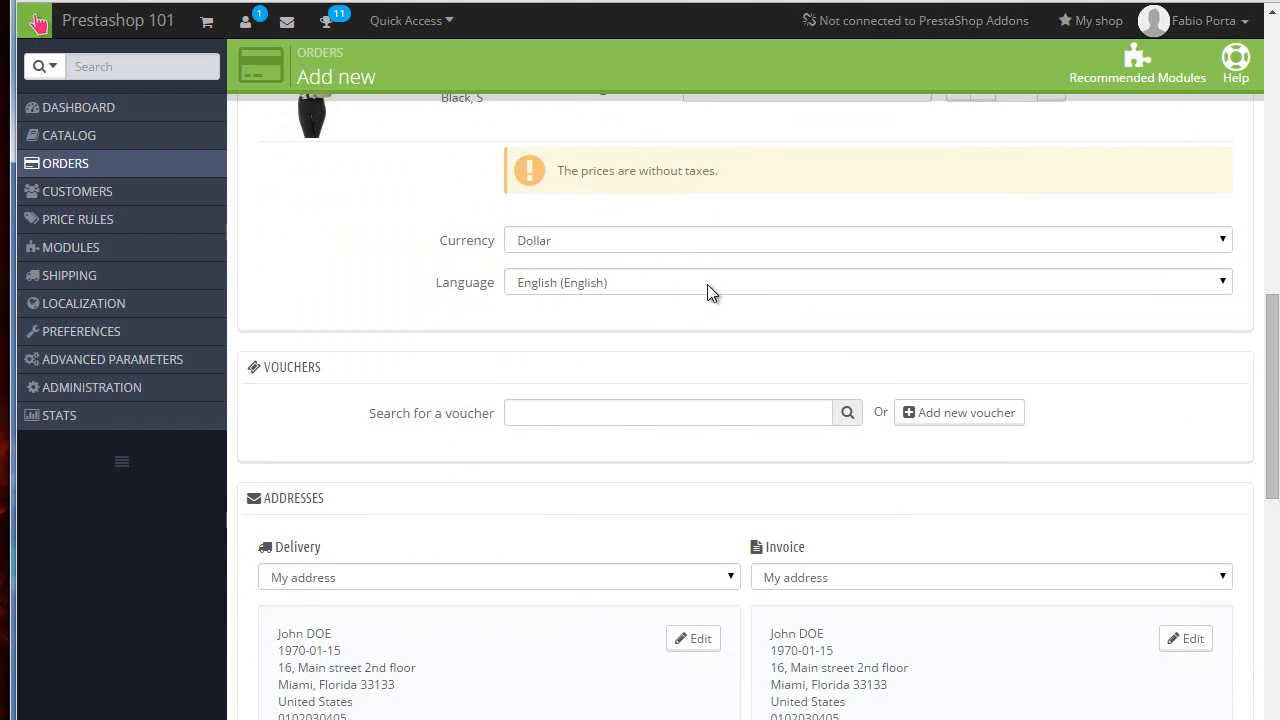
pyautogui.scroll(-1, 707, 284)
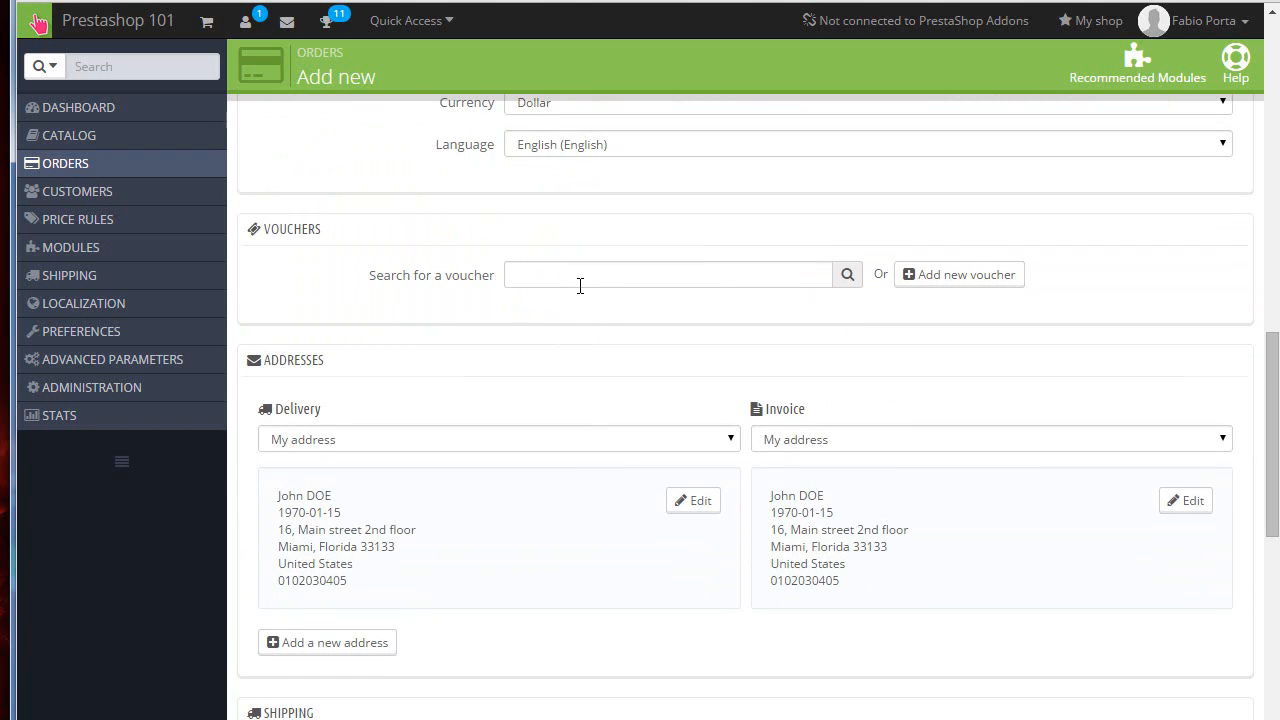
pyautogui.scroll(-2, 580, 286)
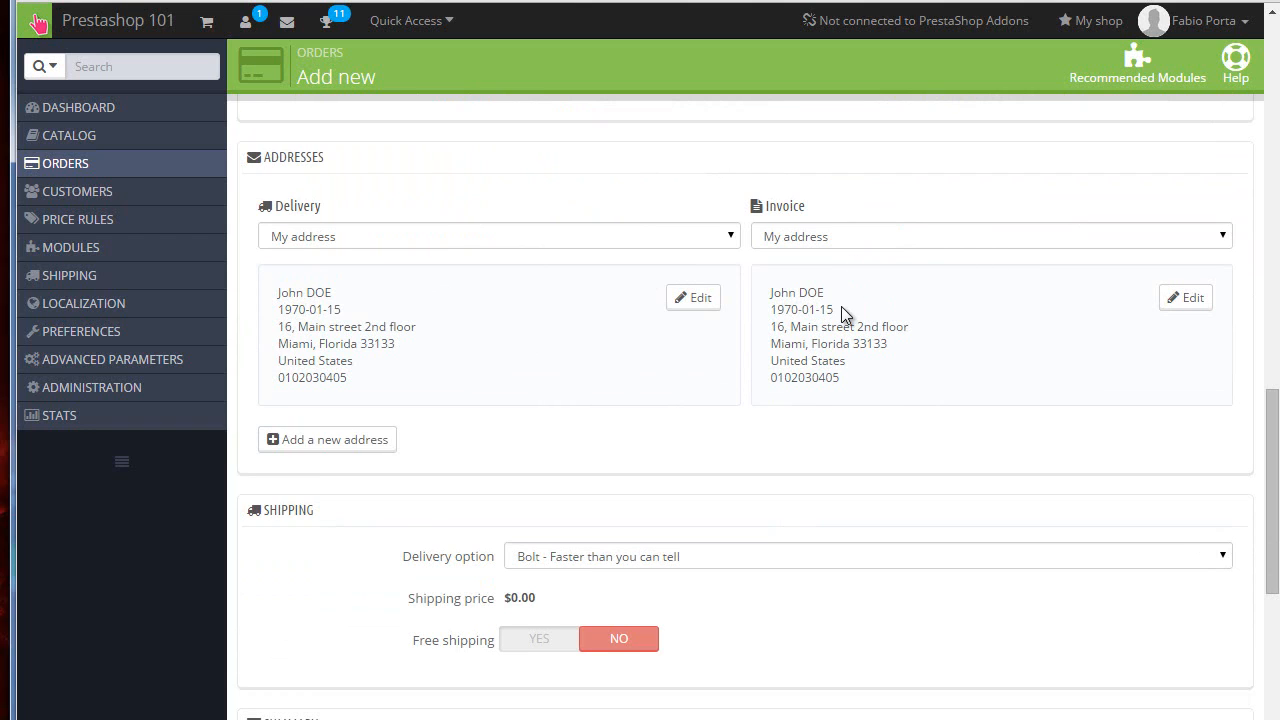
pyautogui.scroll(-3, 563, 279)
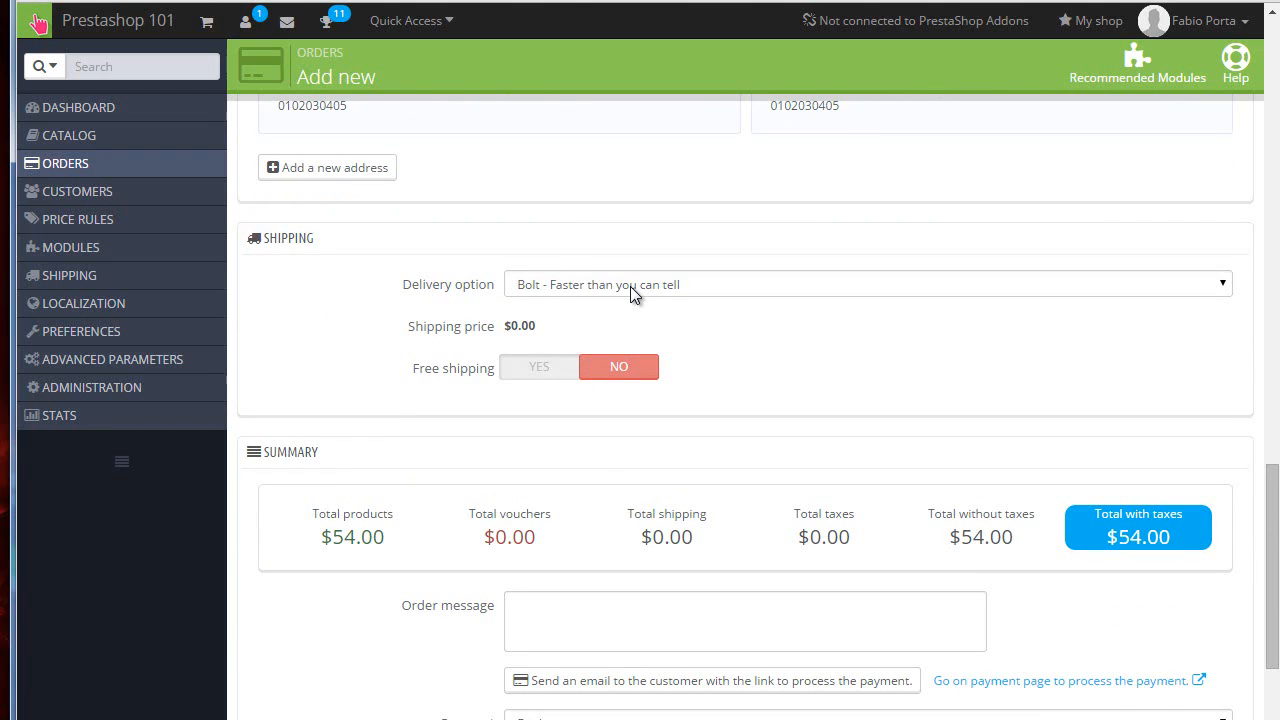
# Step: Keep the Bolt delivery option and set free shipping to Yes for the new order
pyautogui.click(630, 286)
pyautogui.click(629, 286)
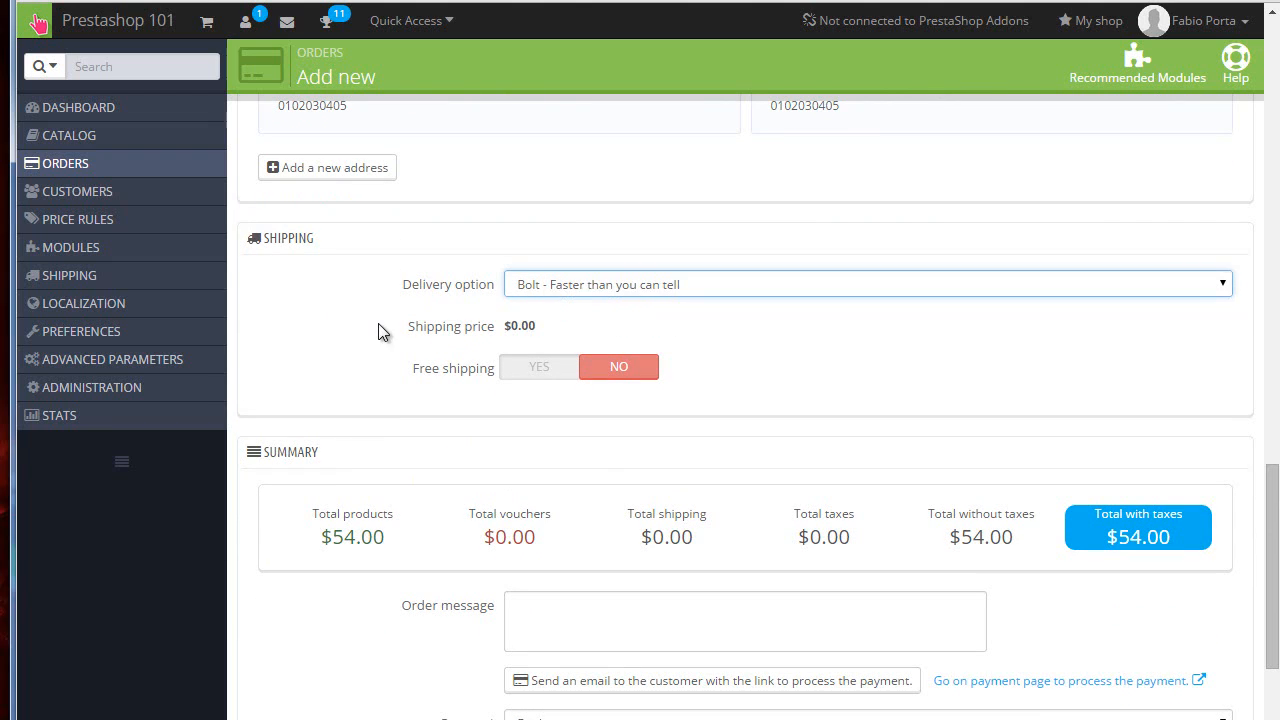
pyautogui.click(379, 325)
pyautogui.click(604, 371)
pyautogui.click(547, 367)
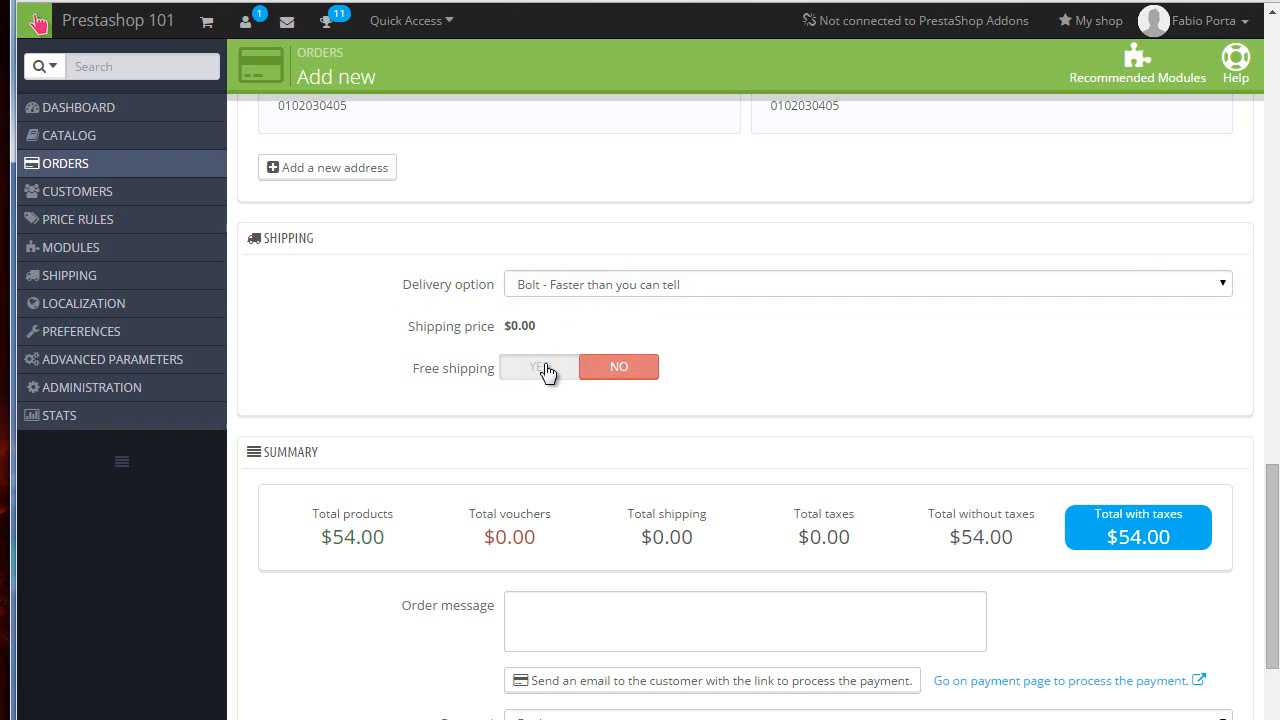
pyautogui.click(547, 369)
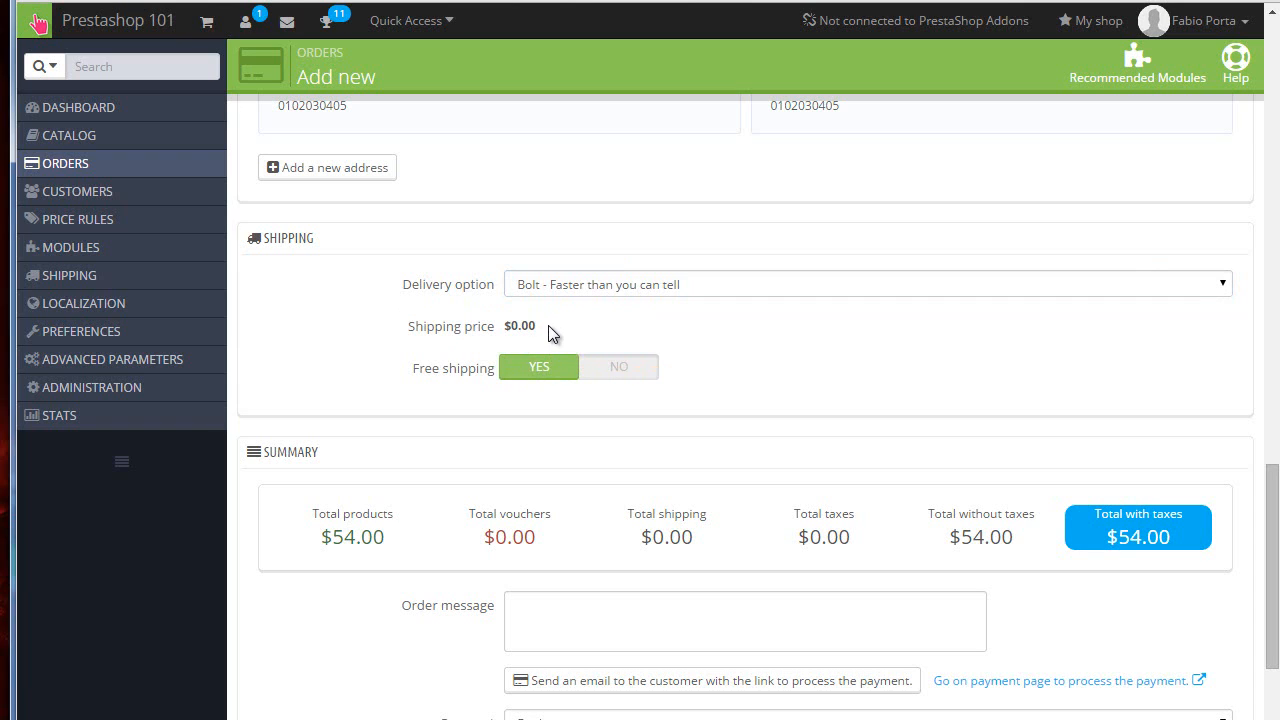
pyautogui.moveTo(555, 334); pyautogui.dragTo(406, 327)
pyautogui.scroll(-2, 561, 307)
pyautogui.click(609, 228)
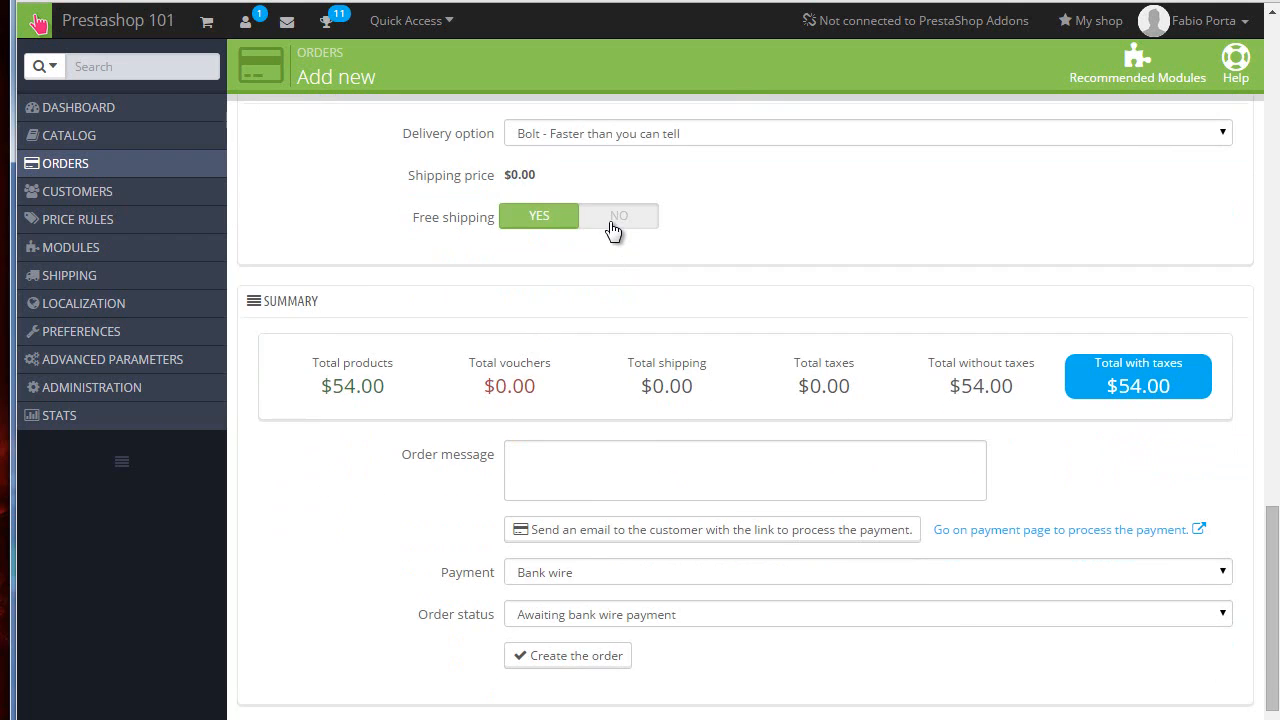
# Step: Review the new order's summary totals and compare them with the customer's front-office payment page
pyautogui.scroll(-1, 611, 229)
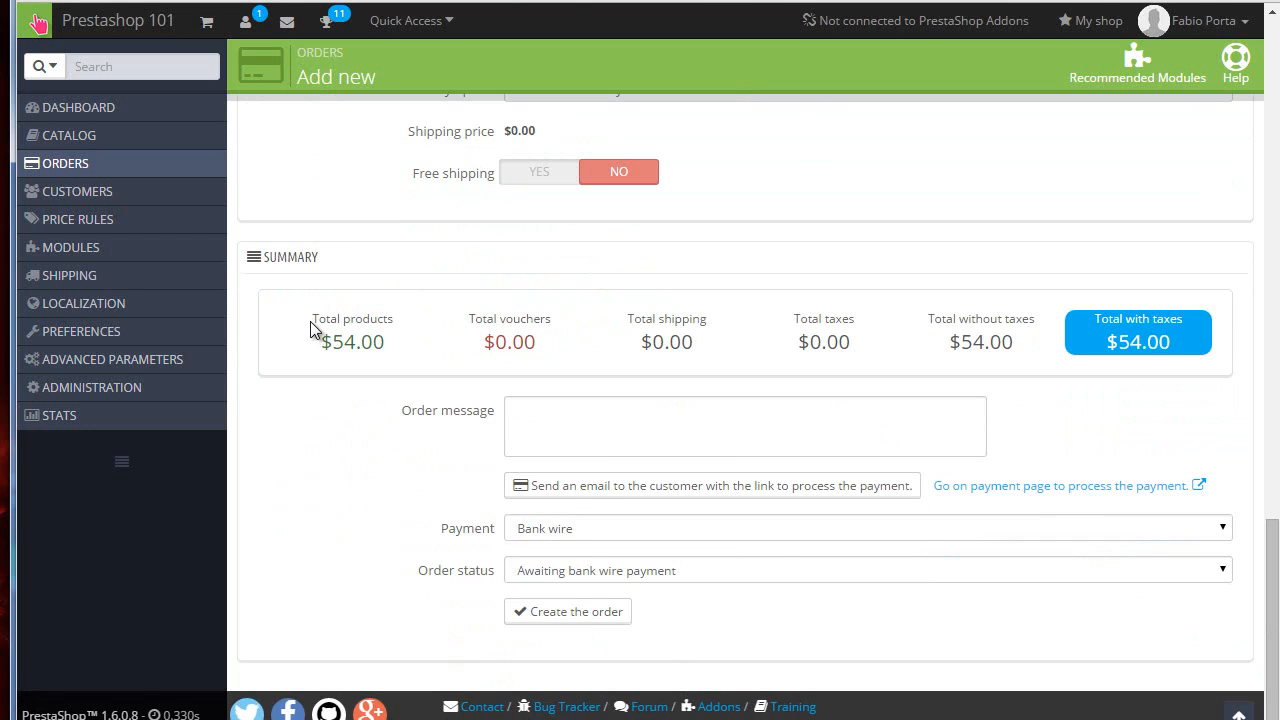
pyautogui.moveTo(313, 318); pyautogui.dragTo(503, 341)
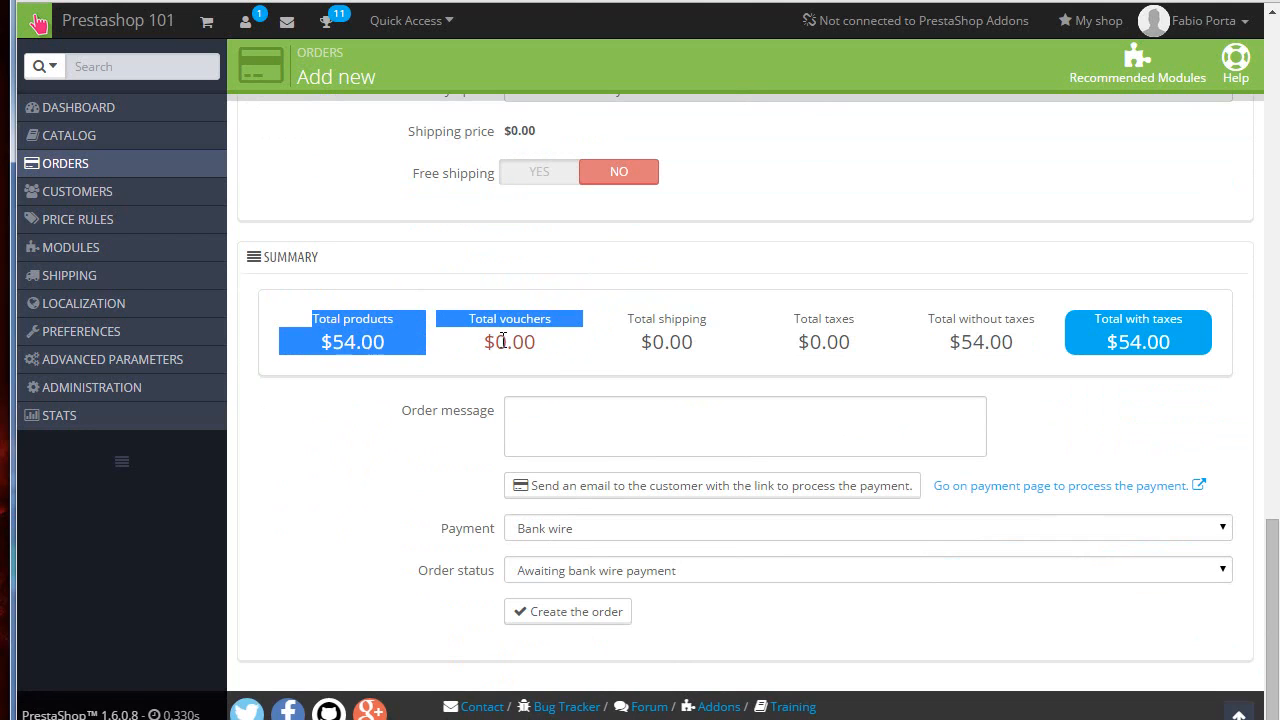
pyautogui.click(705, 338)
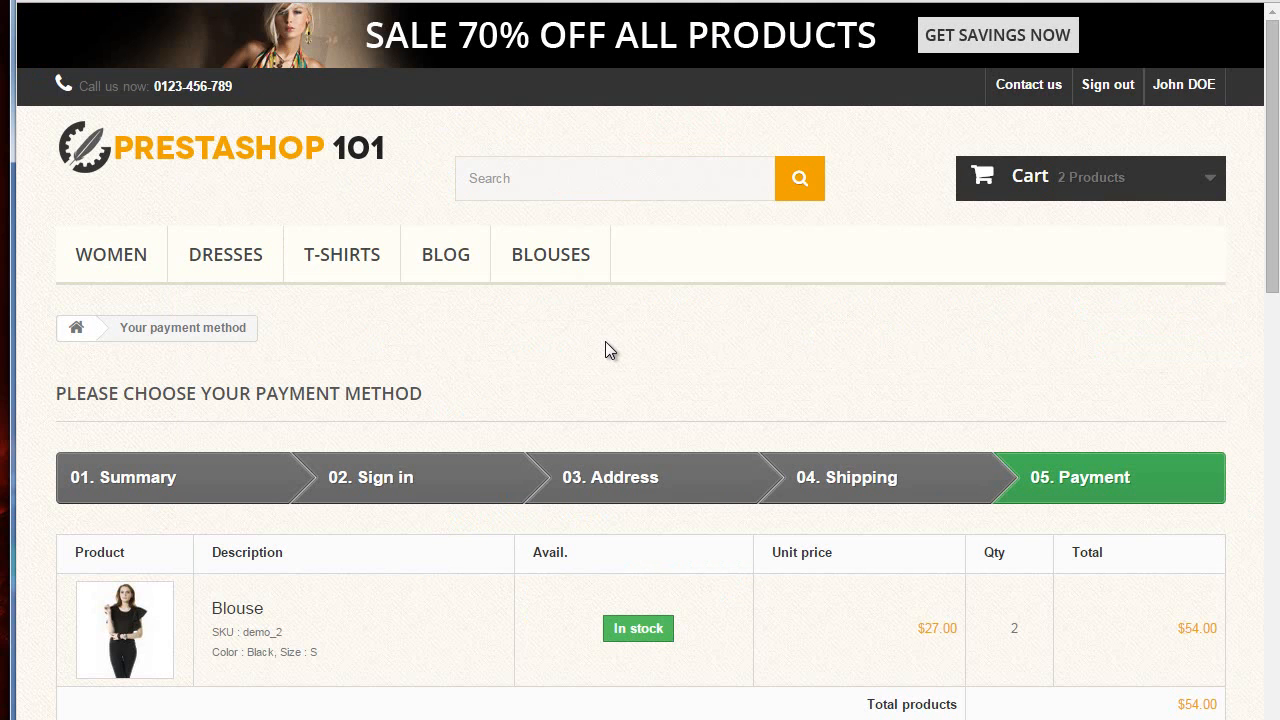
pyautogui.scroll(-4, 605, 341)
pyautogui.scroll(1, 605, 341)
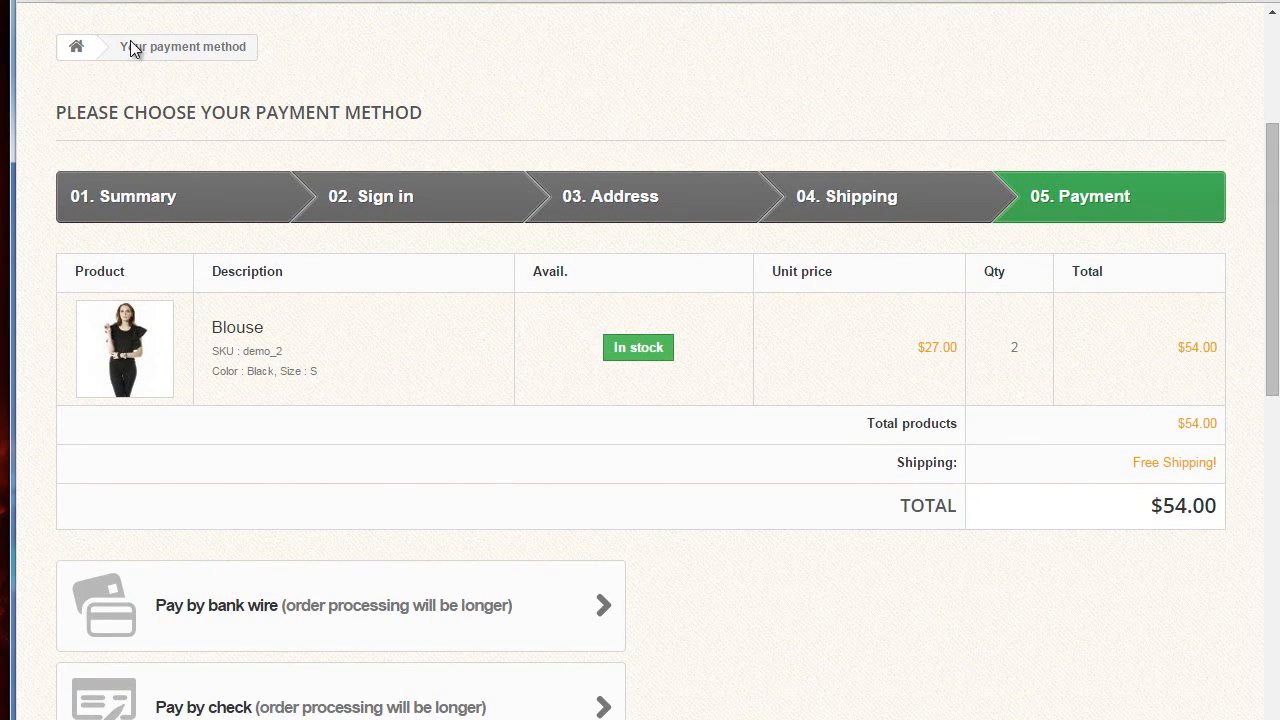
pyautogui.click(76, 1)
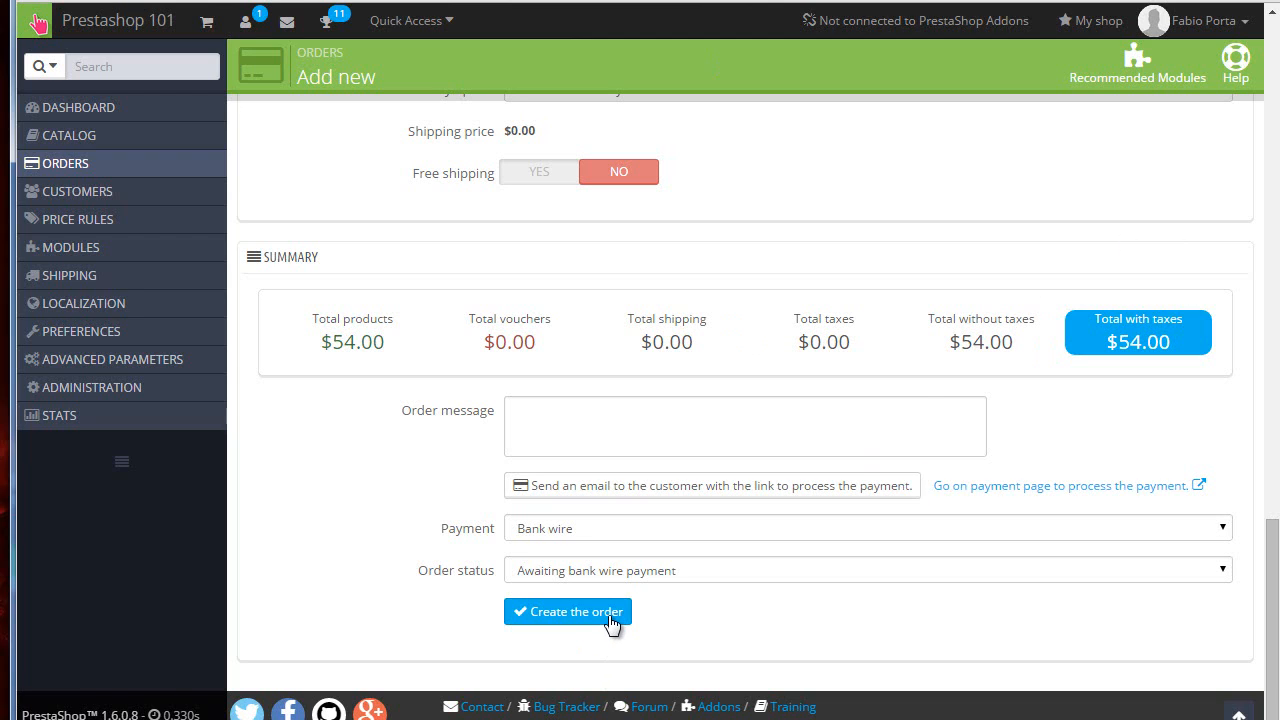
# Step: Create the order with Bank wire payment and Awaiting bank wire payment status
pyautogui.click(578, 534)
pyautogui.click(566, 550)
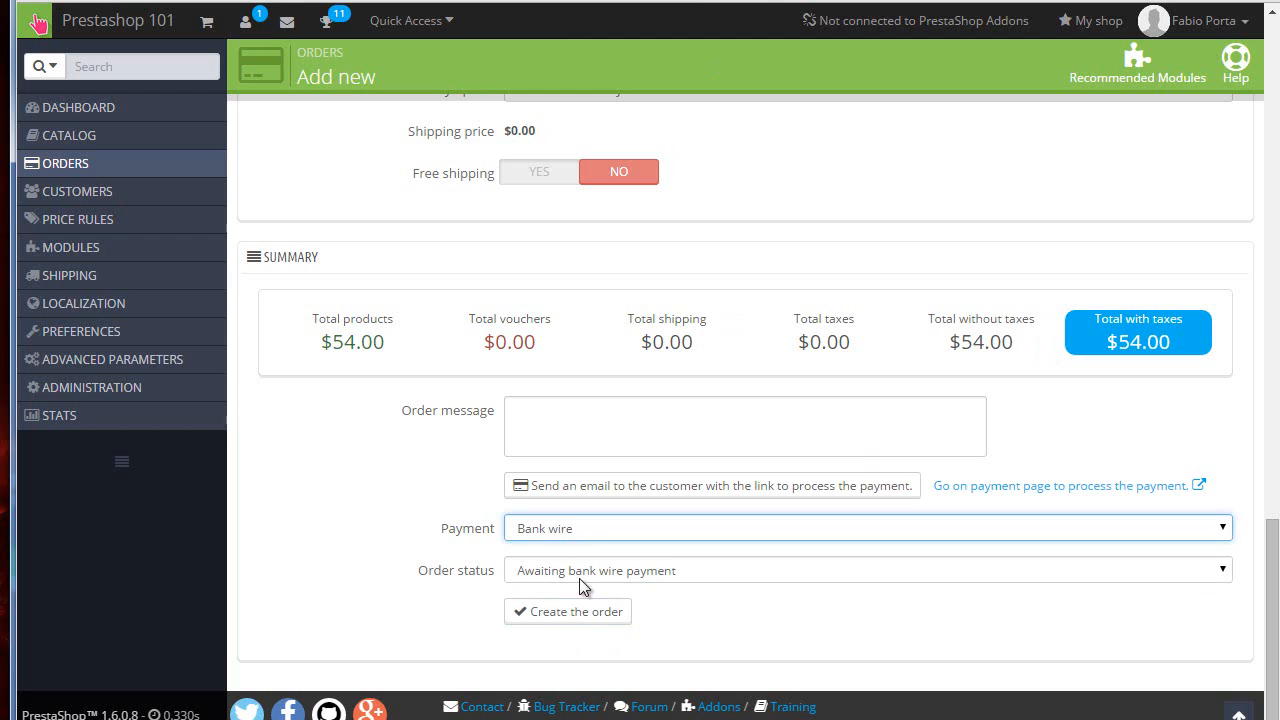
pyautogui.click(600, 575)
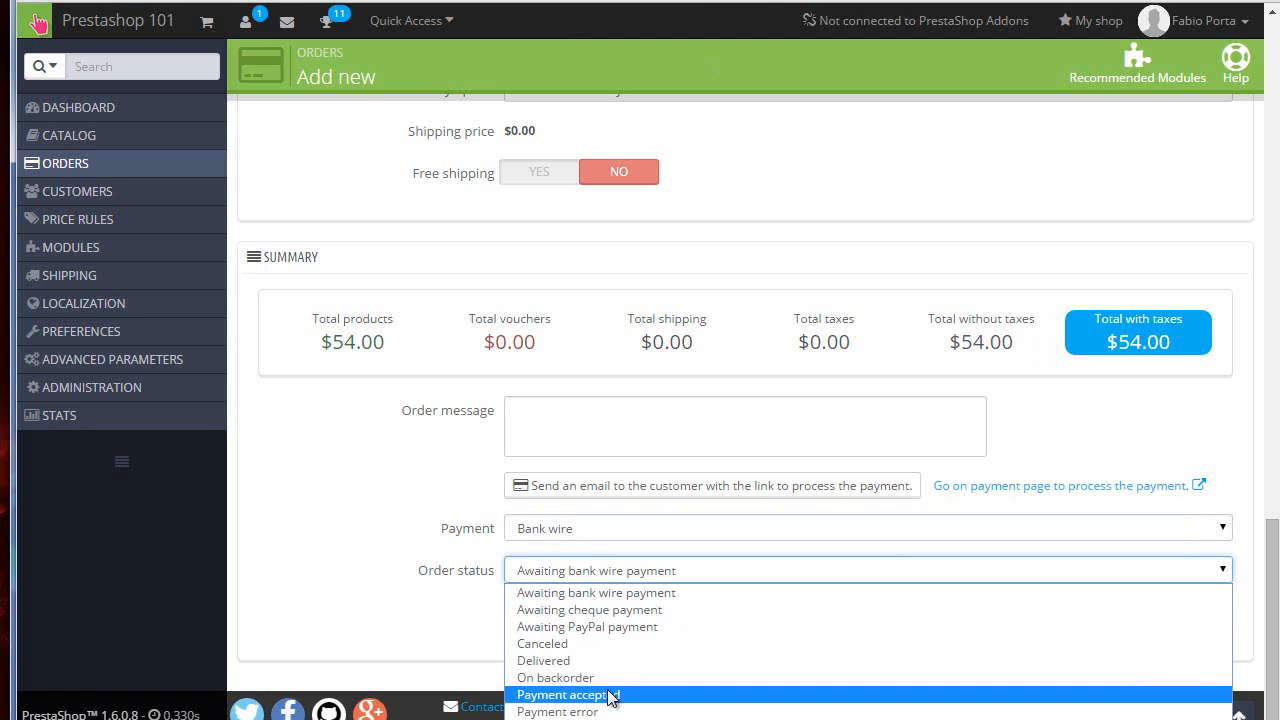
pyautogui.click(397, 551)
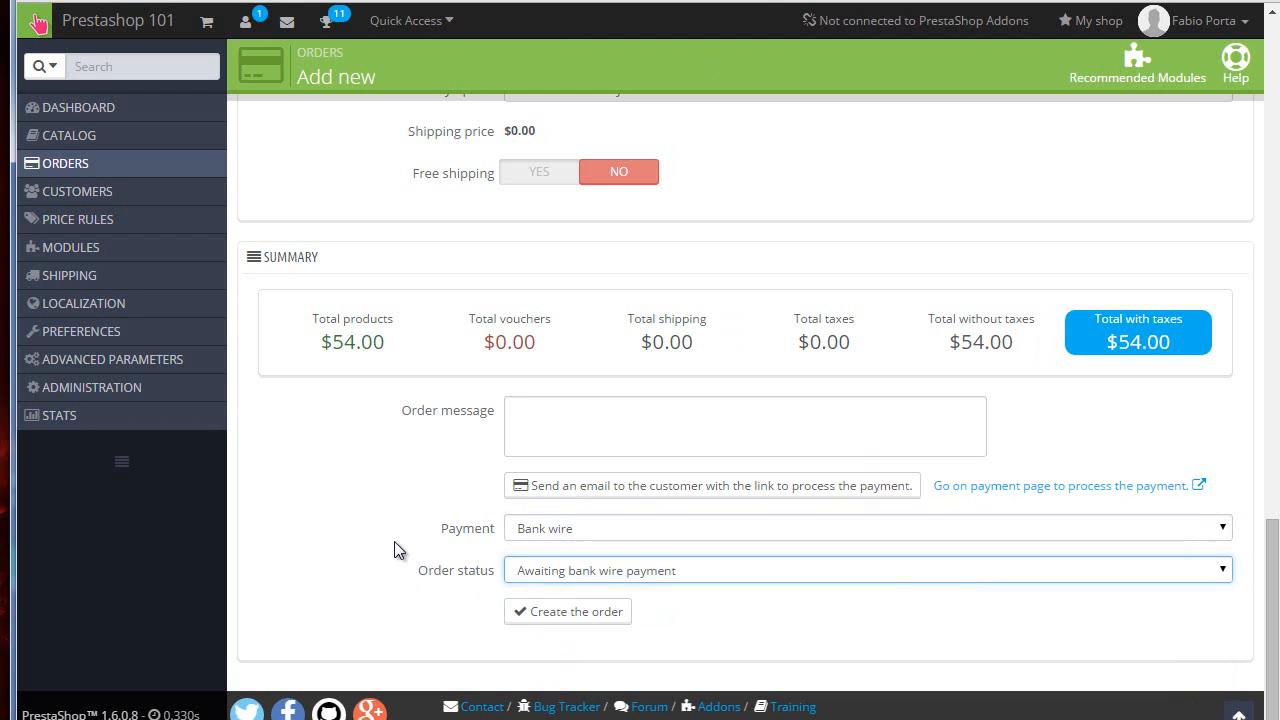
pyautogui.click(554, 618)
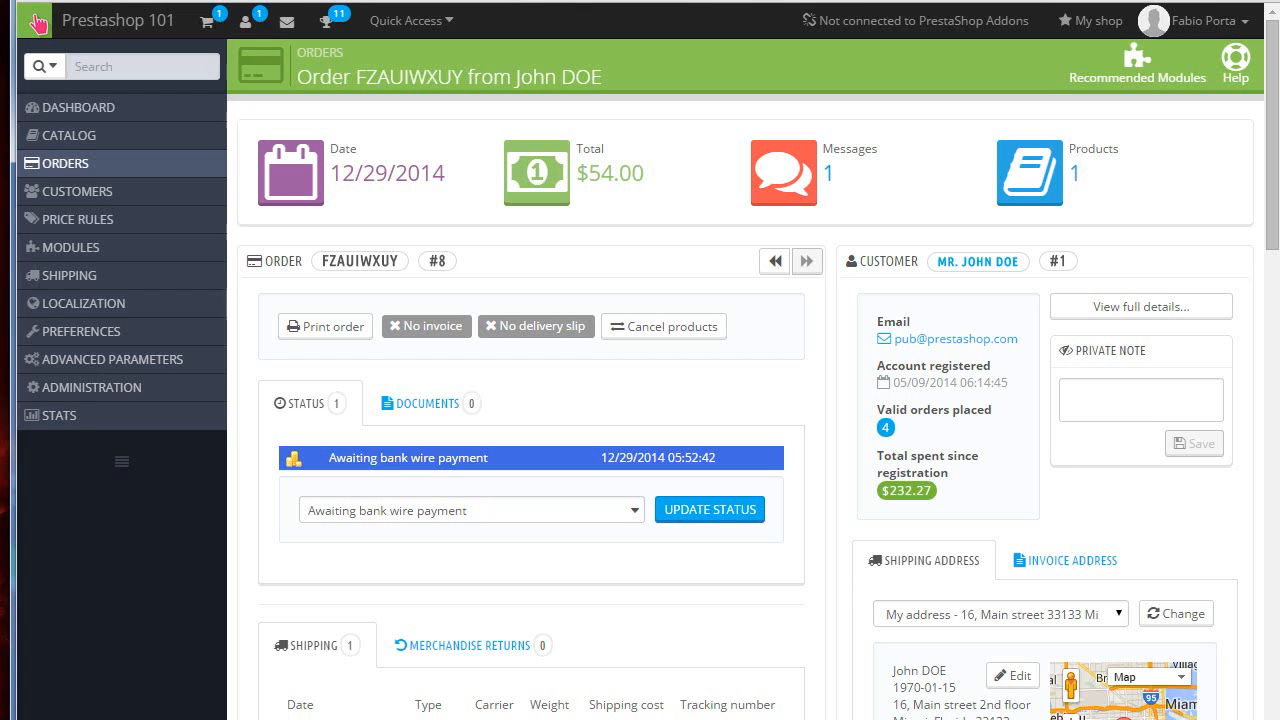
# Step: Search the modules list for mail alerts and open the Mail alerts module's configuration
pyautogui.moveTo(177, 247)
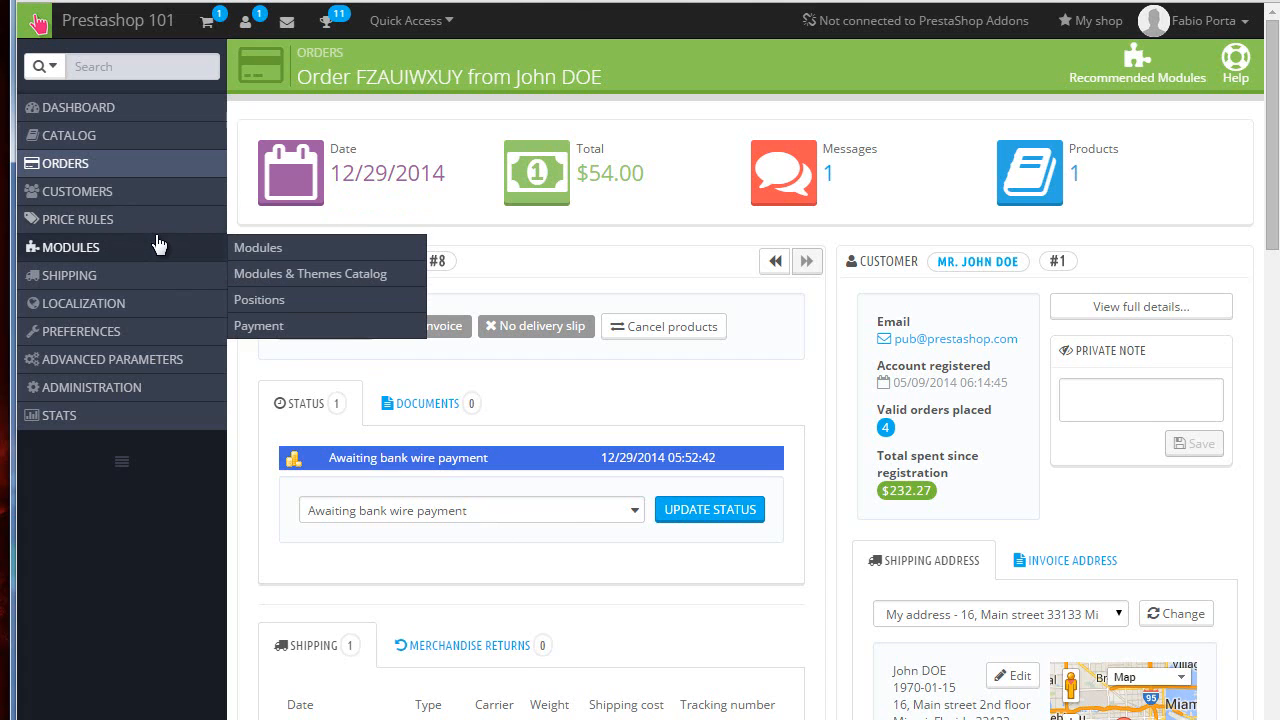
pyautogui.click(281, 248)
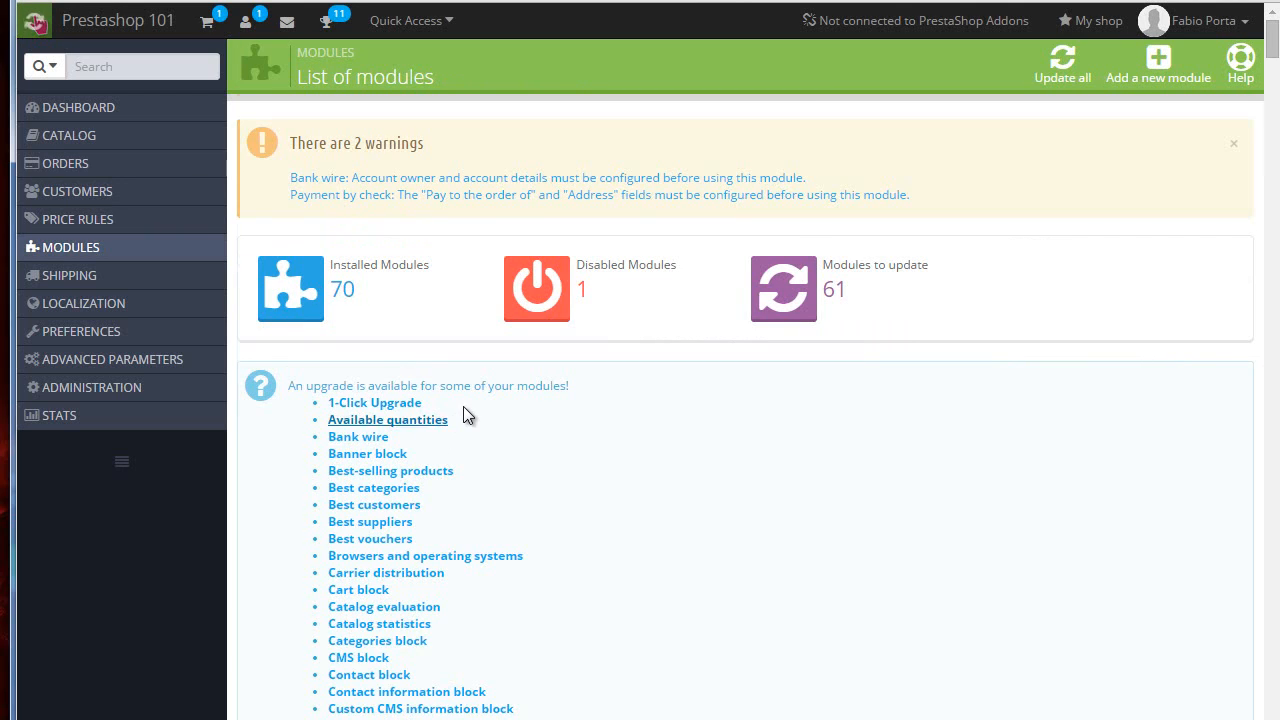
pyautogui.scroll(-7, 463, 406)
pyautogui.scroll(-4, 459, 406)
pyautogui.click(347, 497)
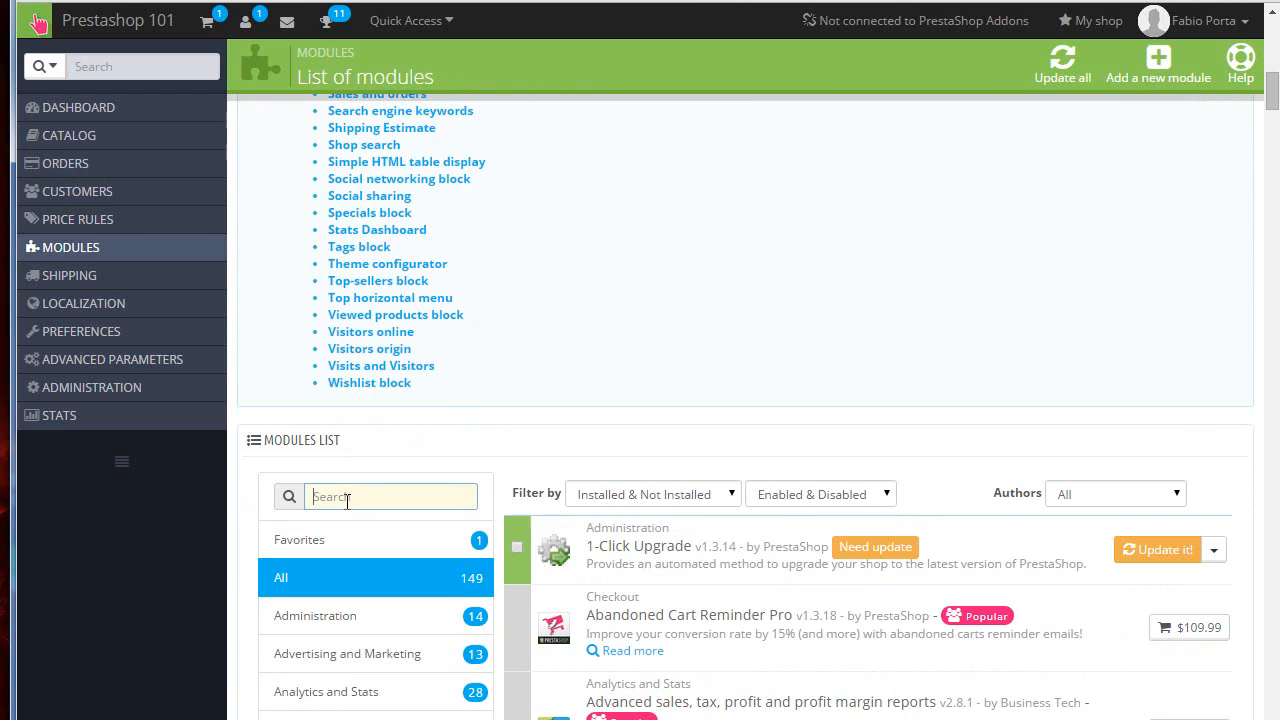
pyautogui.write('mail')
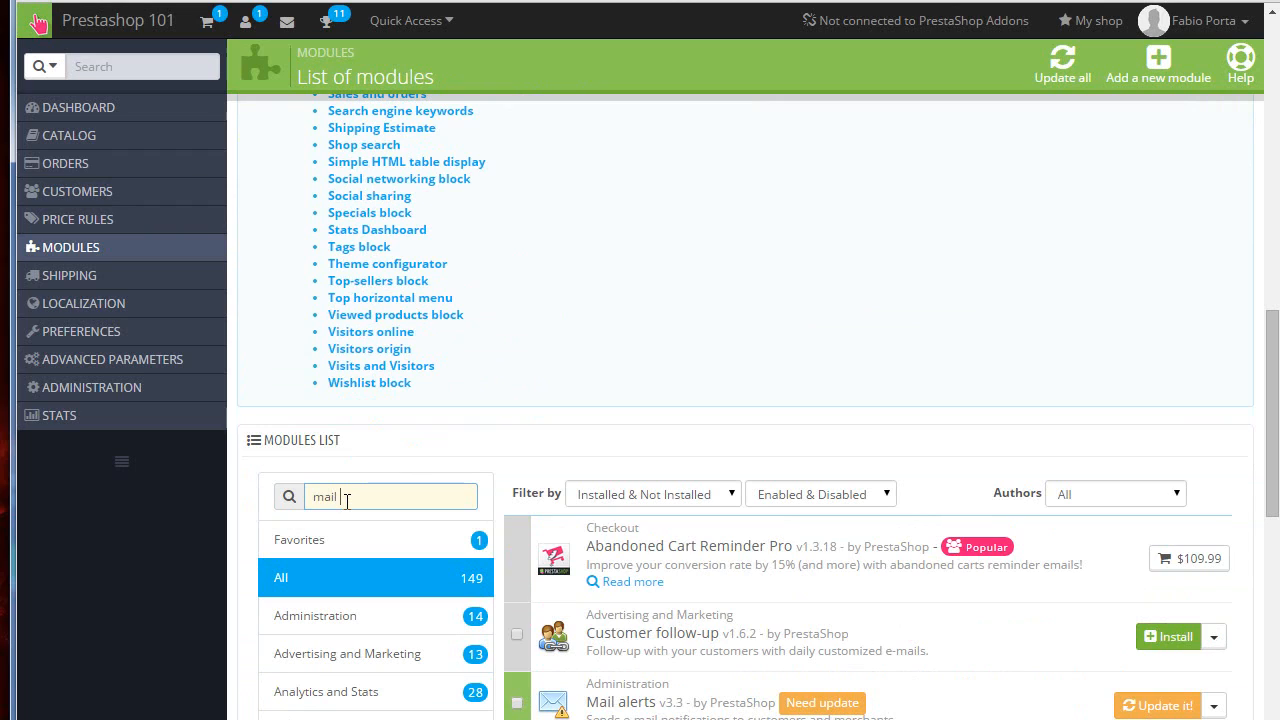
pyautogui.write(' aler')
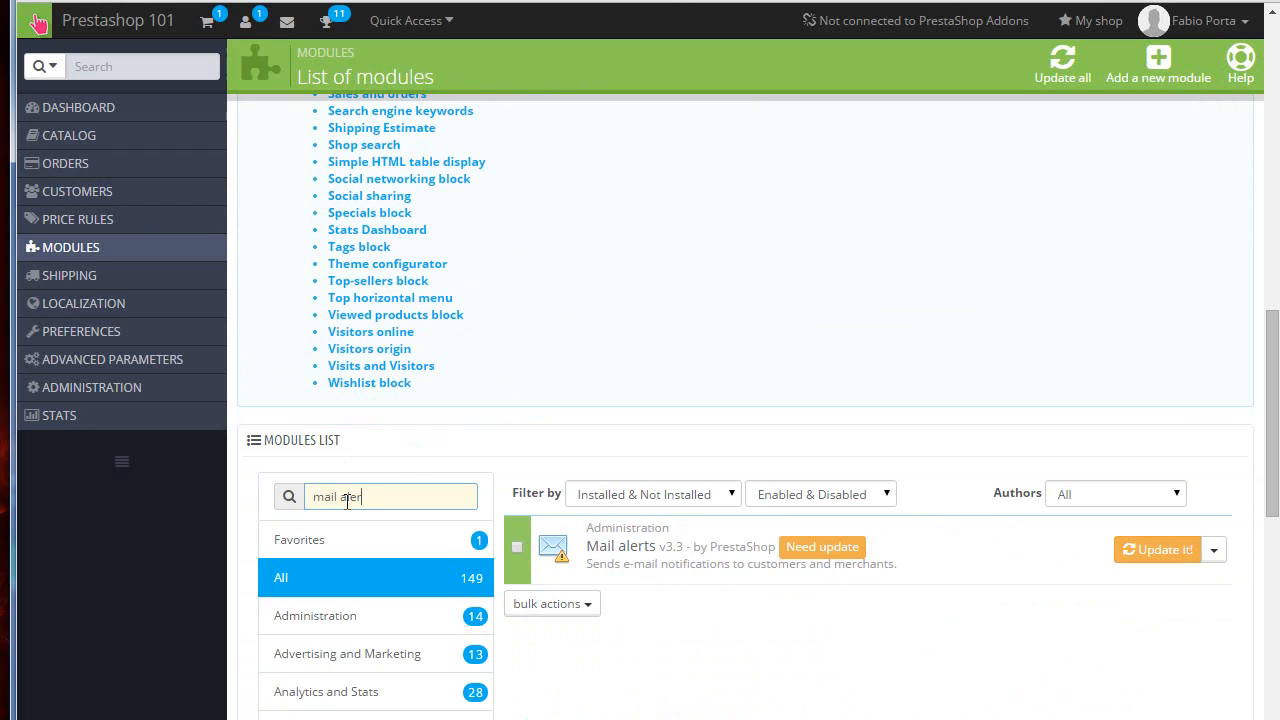
pyautogui.click(1213, 549)
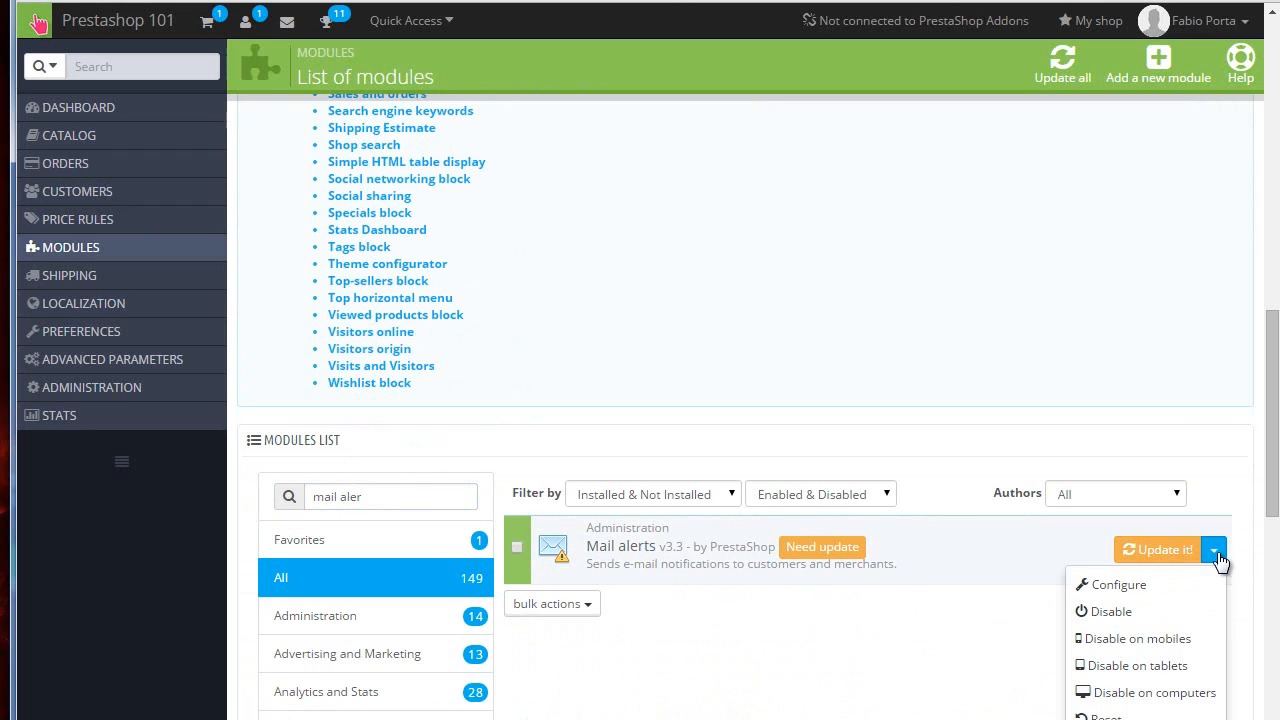
pyautogui.click(1110, 585)
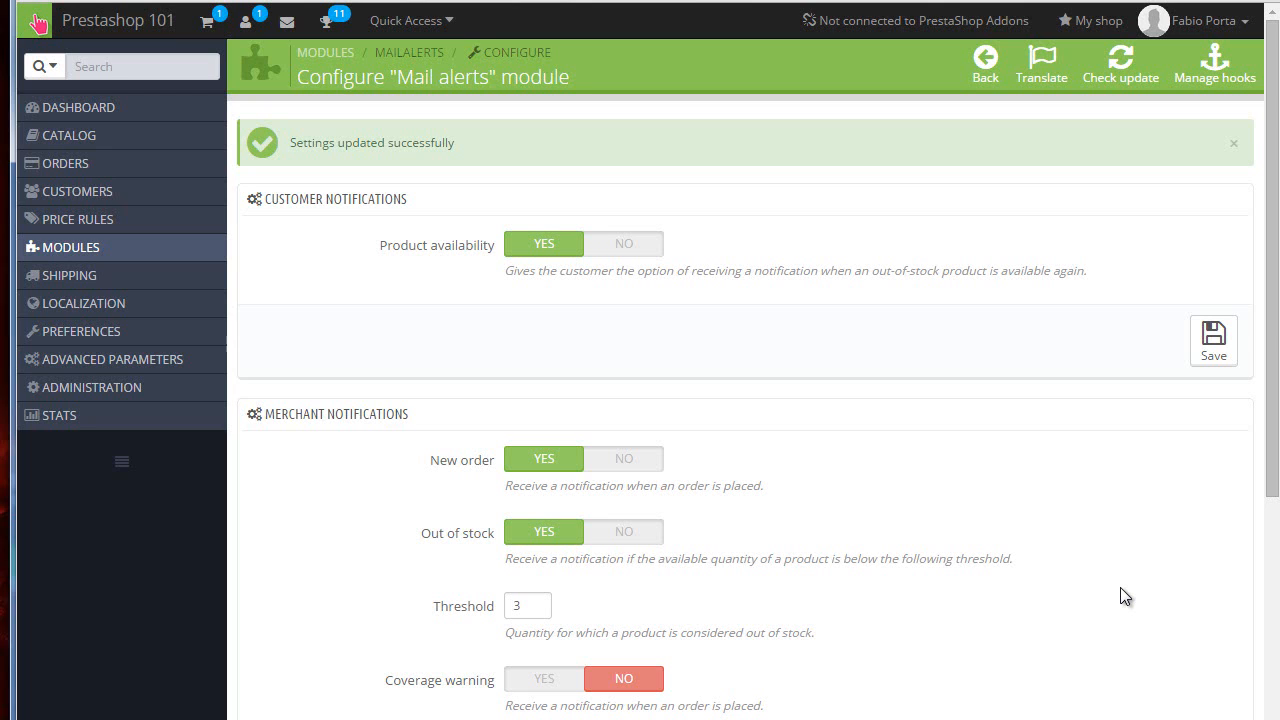
# Step: Examine the Mail alerts customer and merchant notification settings
pyautogui.scroll(-3, 895, 466)
pyautogui.scroll(-3, 895, 466)
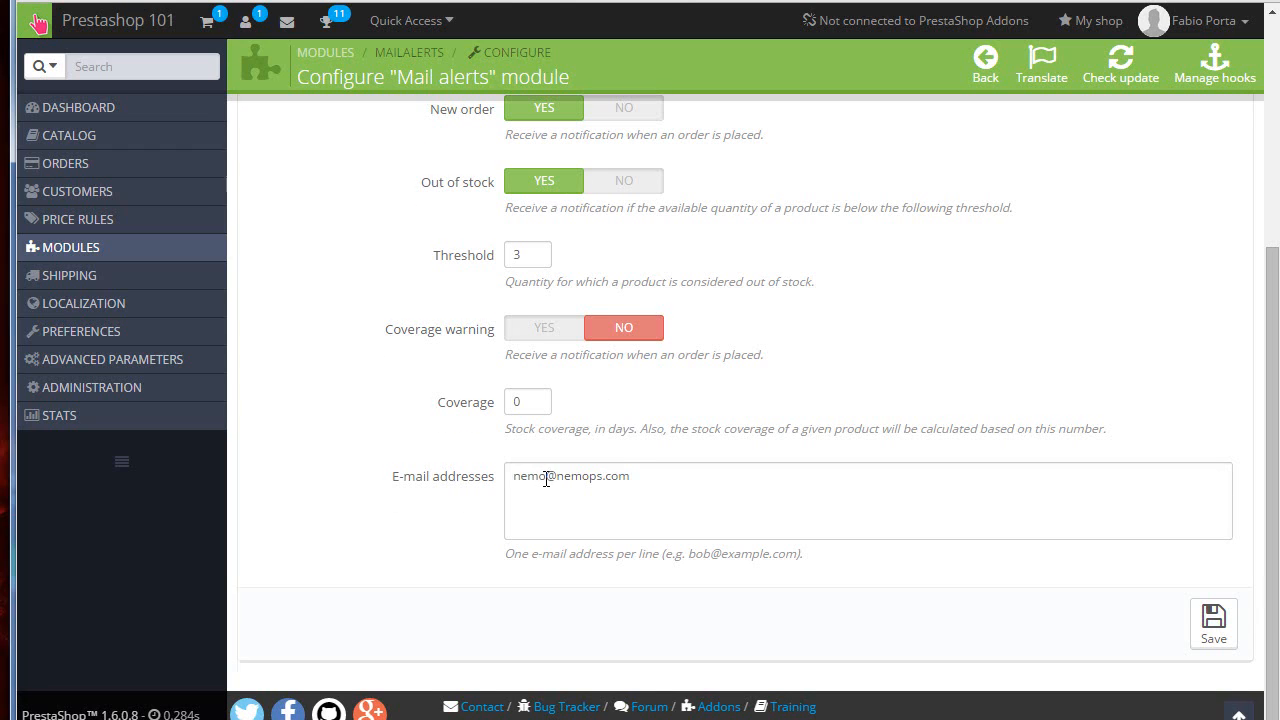
pyautogui.scroll(2, 546, 478)
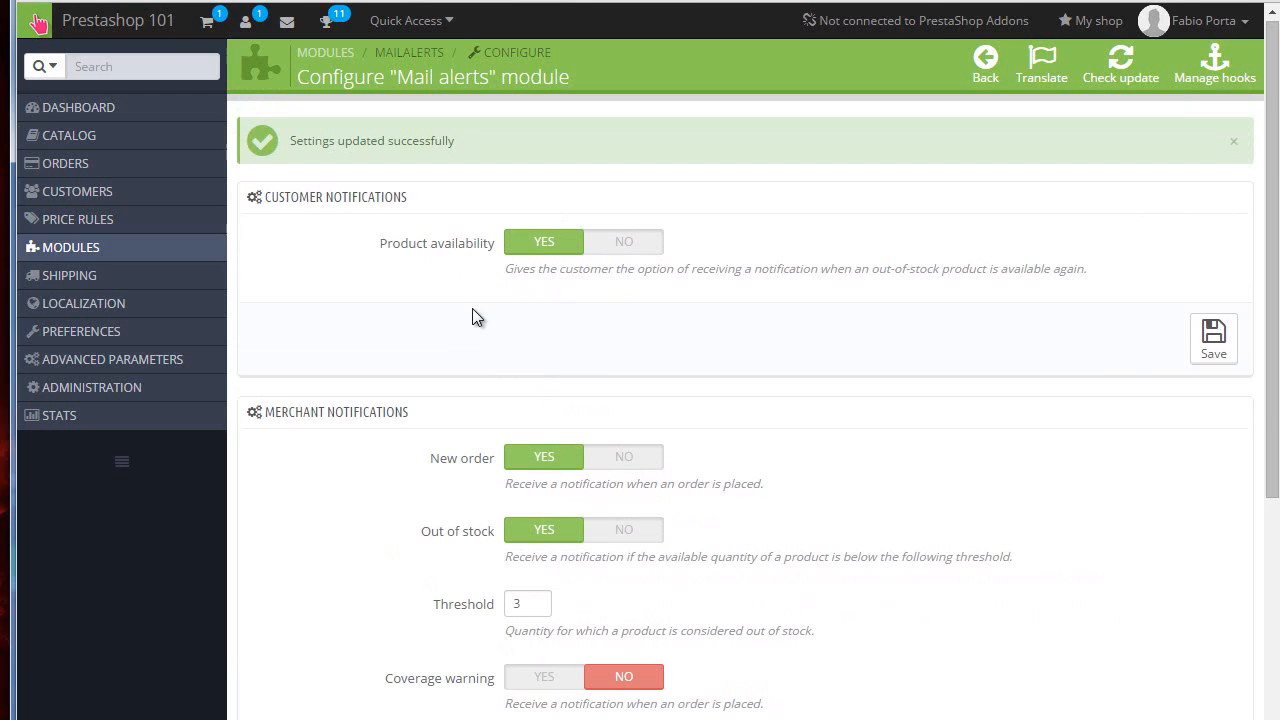
pyautogui.scroll(-2, 472, 308)
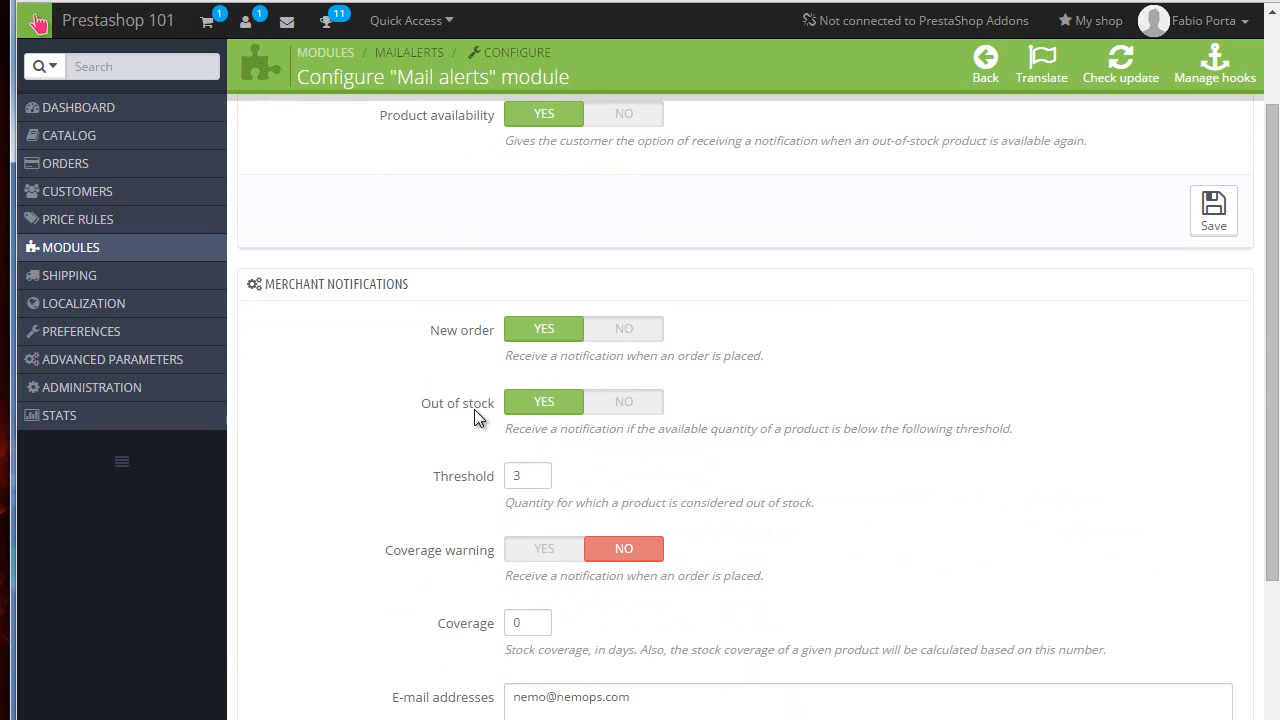
pyautogui.scroll(-2, 474, 414)
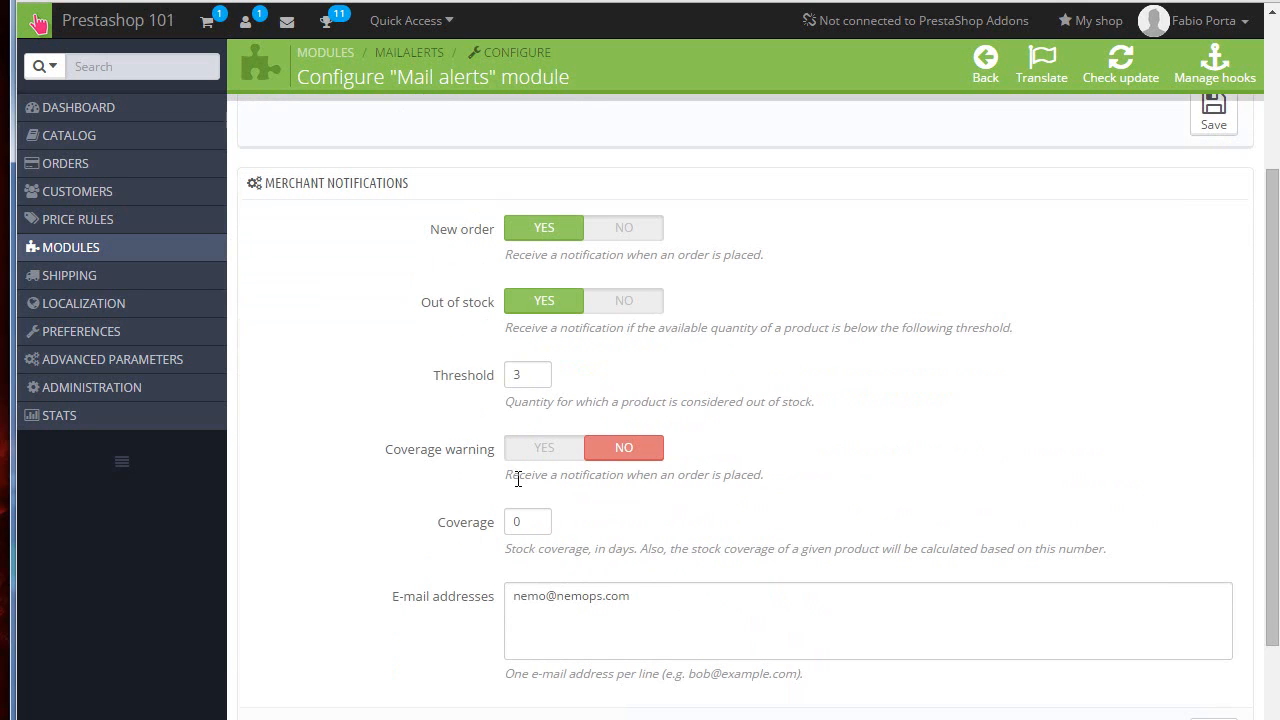
pyautogui.scroll(4, 516, 474)
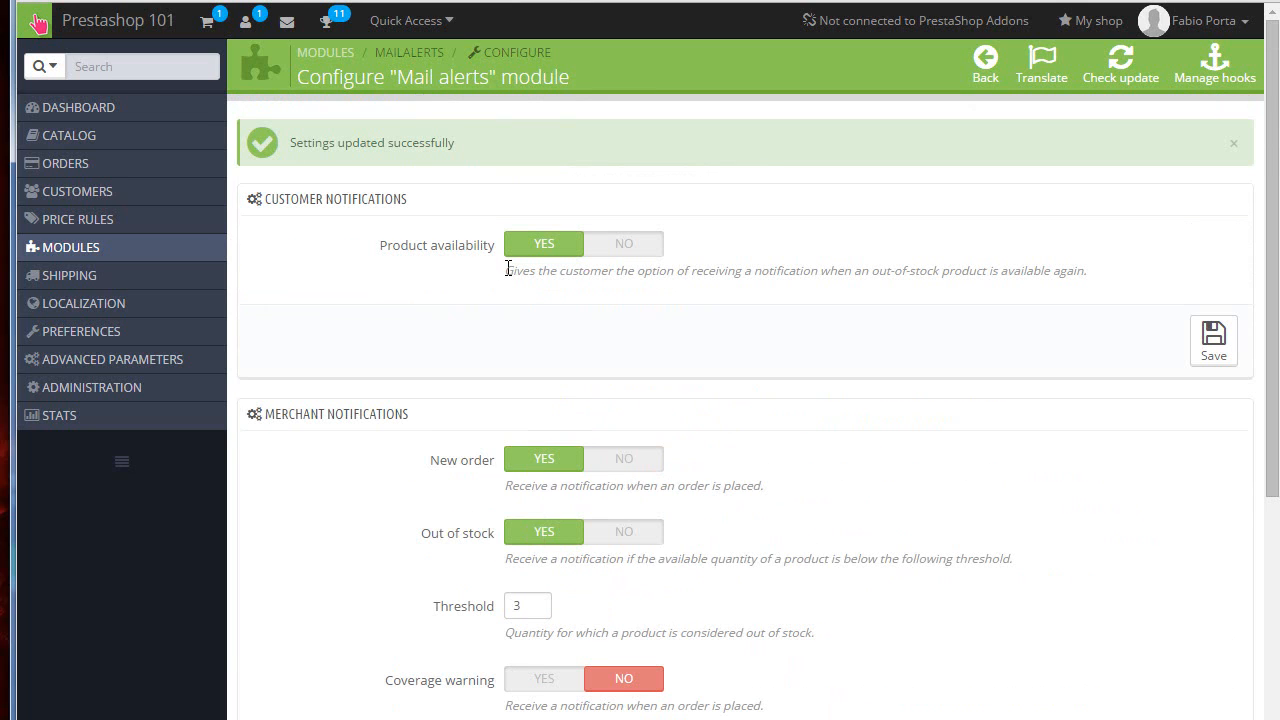